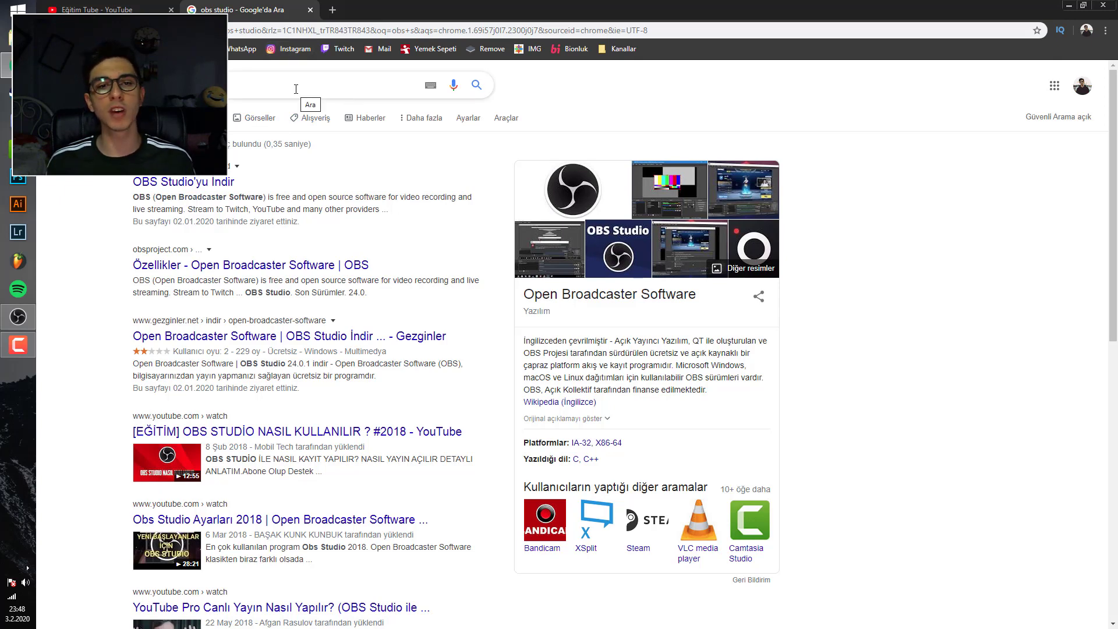
Step: Close the OBS Studio search results and switch to OBS Studio
click(310, 11)
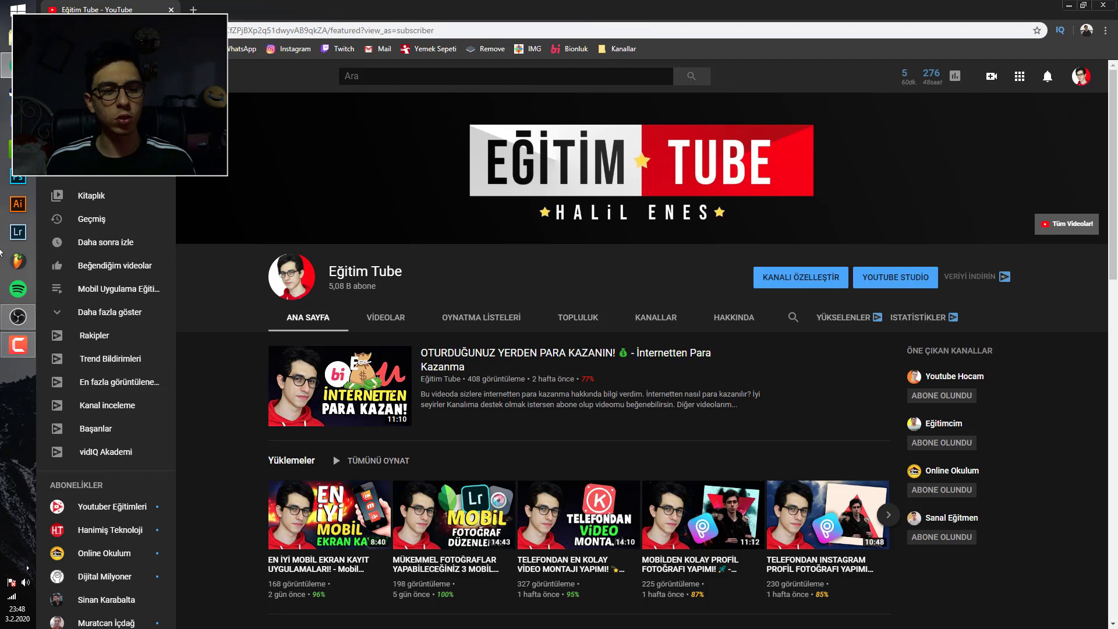
click(26, 322)
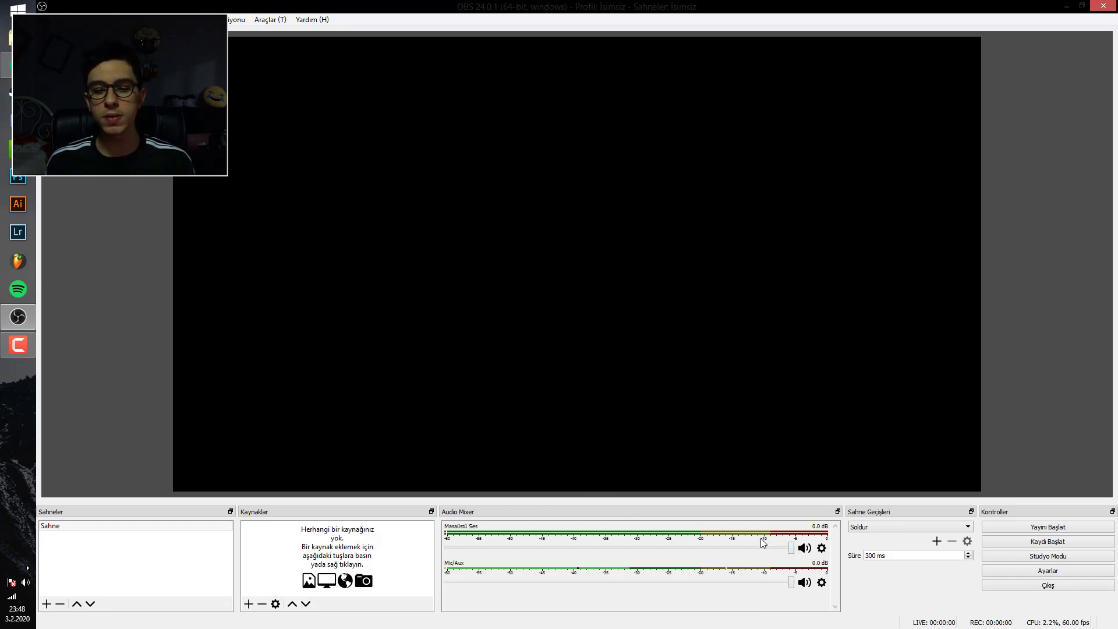
Step: Lower the desktop audio level to -21.6 dB and the Mic/Aux level to -2.0 dB
click(789, 547)
mouse_move(789, 548)
mouse_down()
mouse_move(628, 548)
mouse_move(803, 538)
mouse_up()
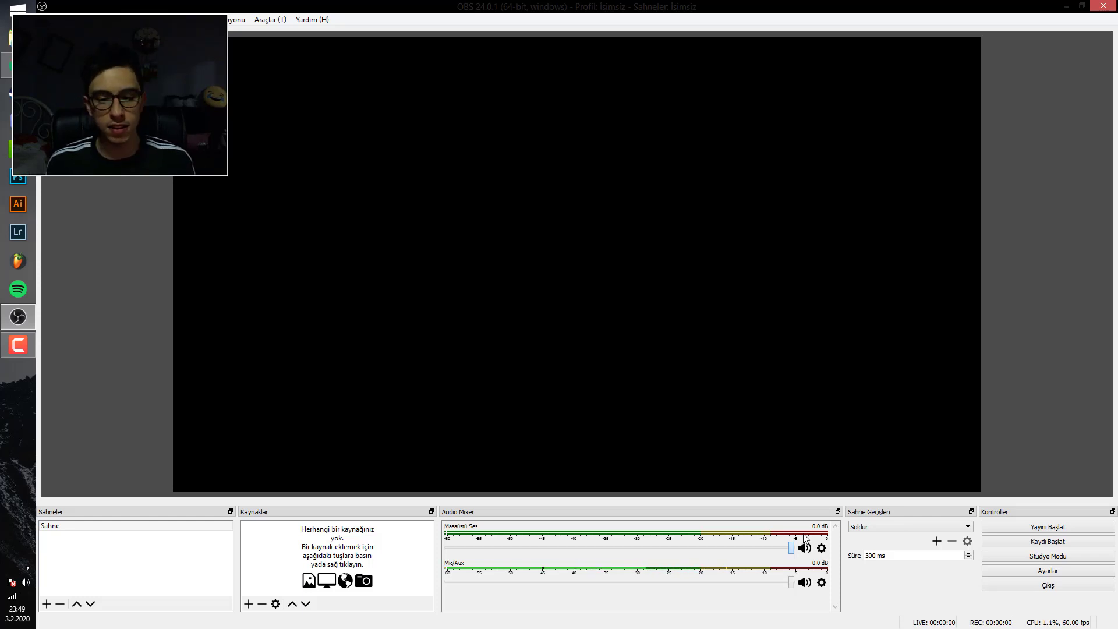
drag(788, 548, 606, 544)
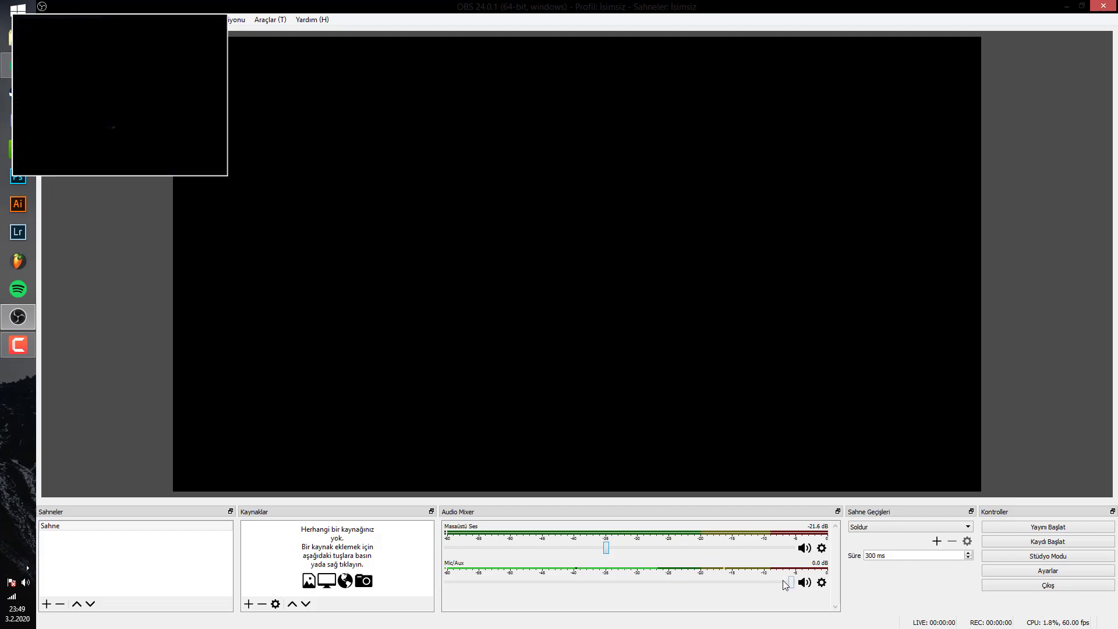
drag(792, 583, 759, 578)
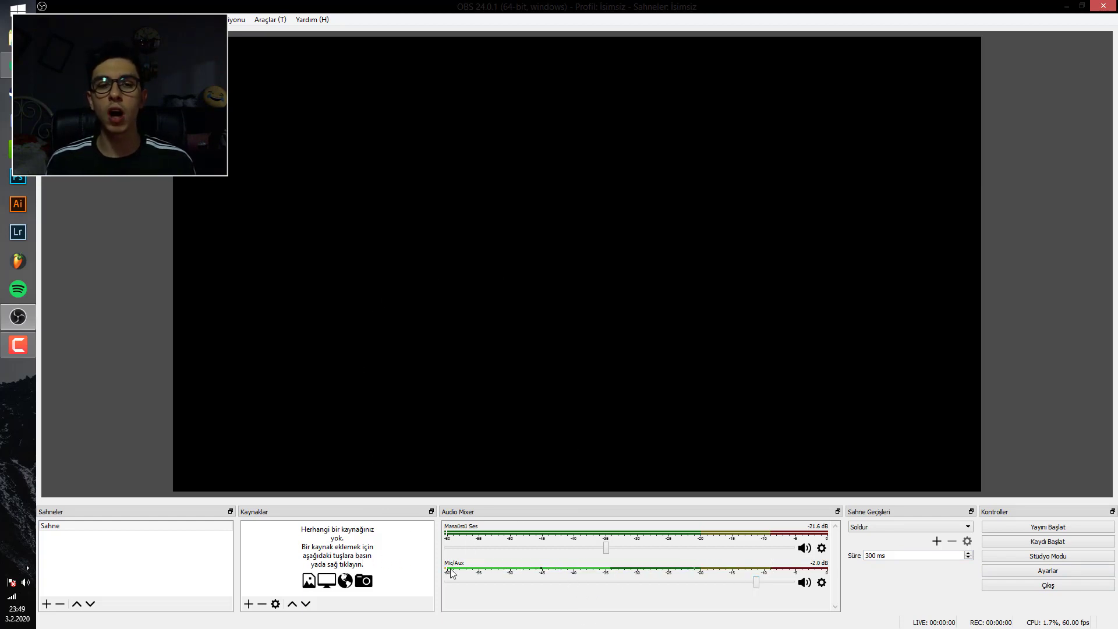
Step: Add a new visible Ekran Yakalama source to the scene, keeping its default name
right_click(333, 549)
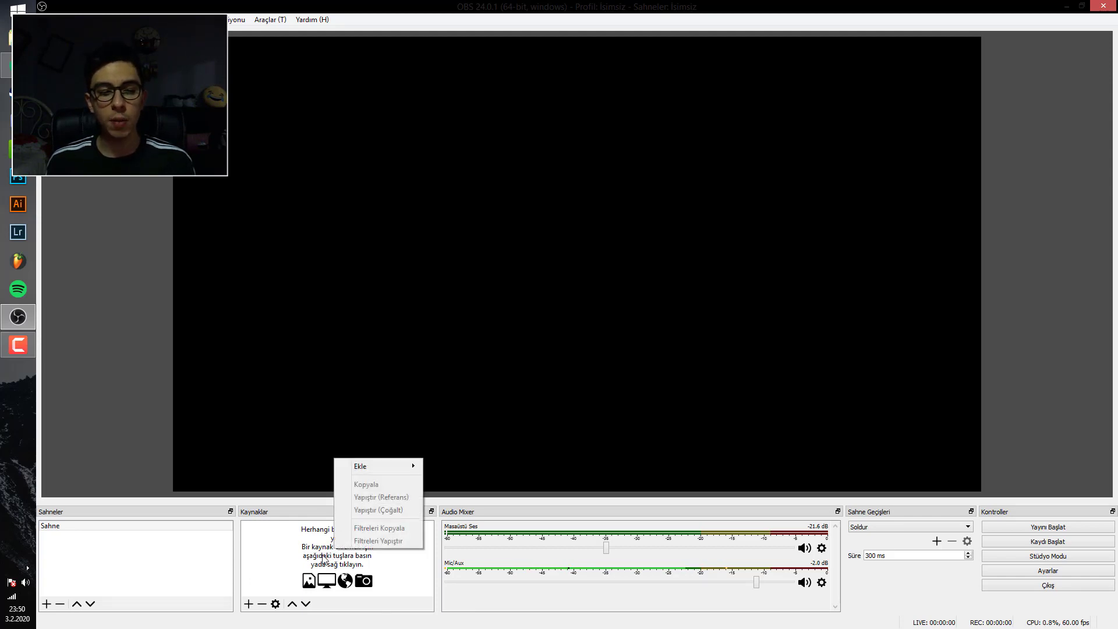
click(323, 556)
right_click(334, 540)
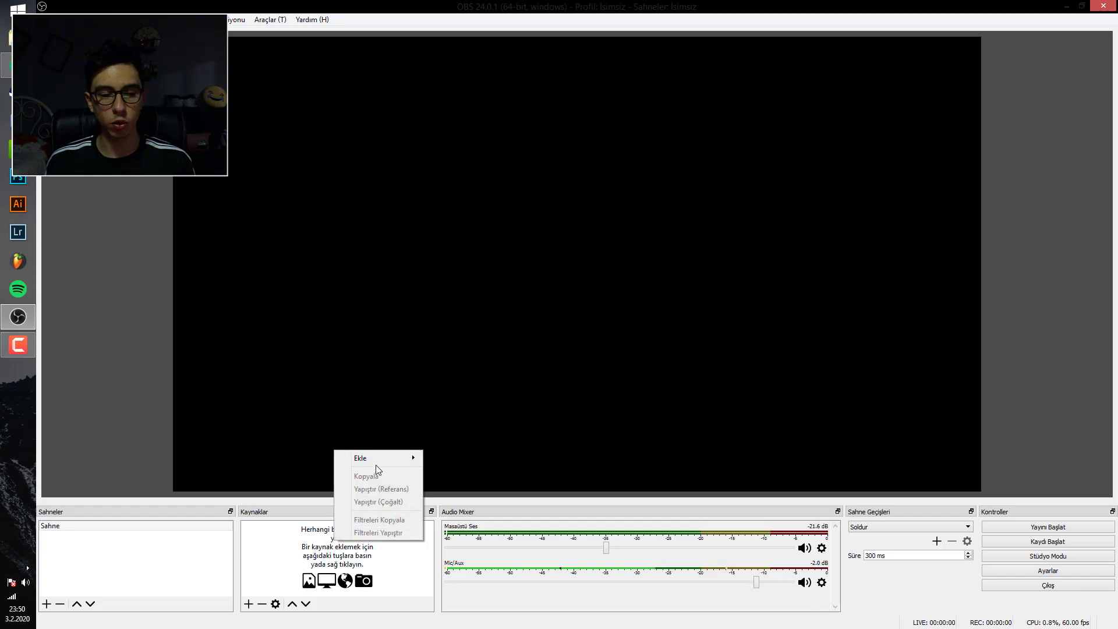
mouse_move(370, 459)
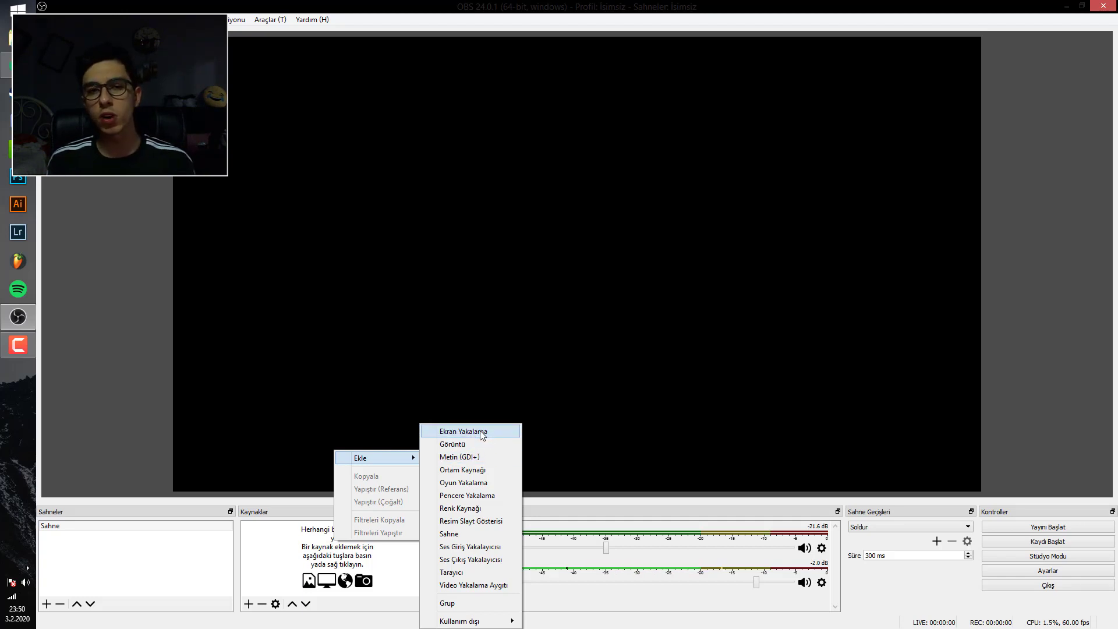
click(481, 432)
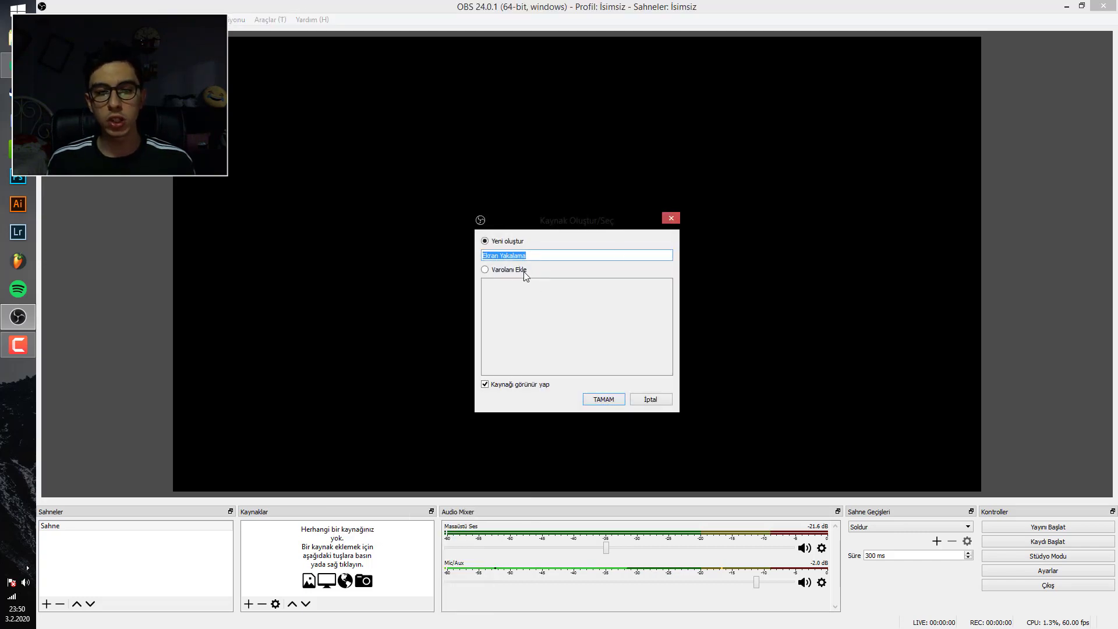
click(603, 398)
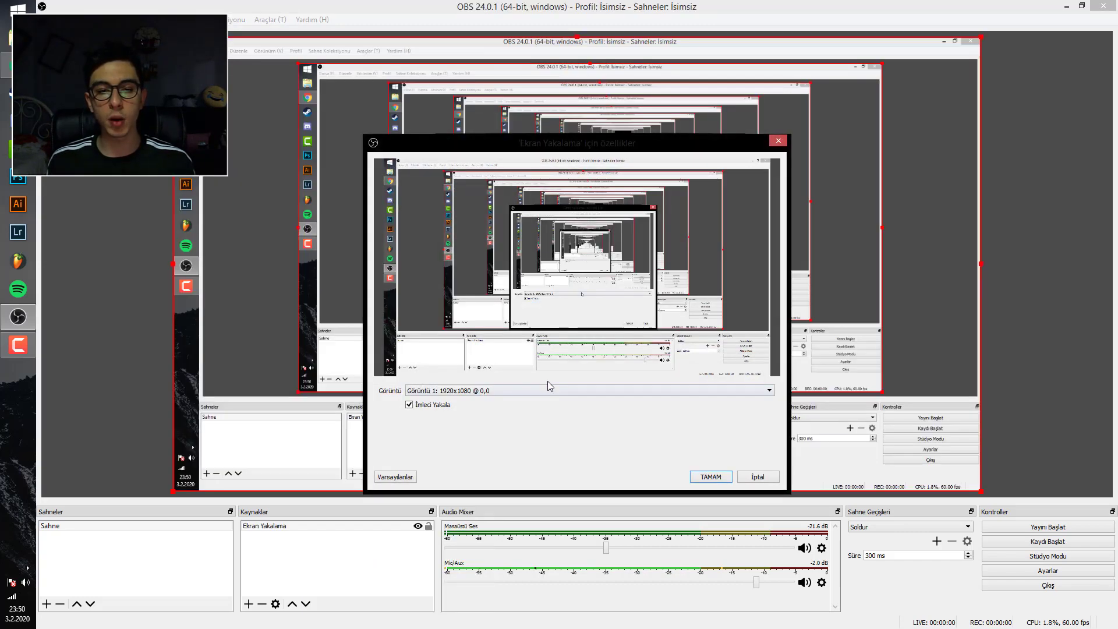
Step: Accept the screen capture properties for Görüntü 1: 1920x1080 @ 0,0 with cursor capture enabled
drag(582, 143, 726, 99)
click(634, 348)
click(627, 353)
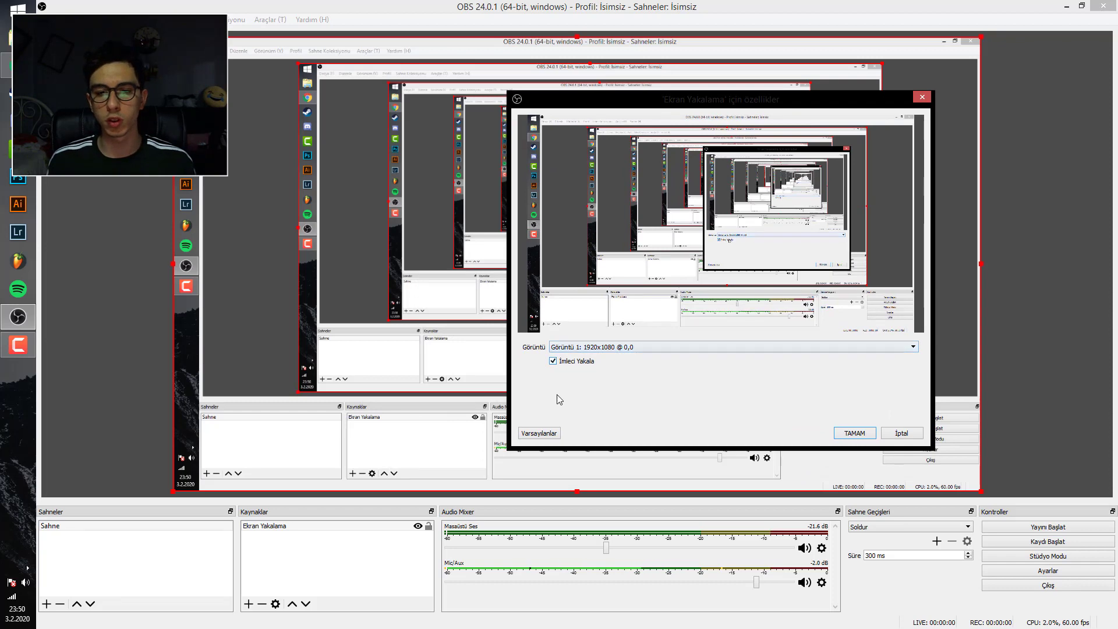
click(553, 361)
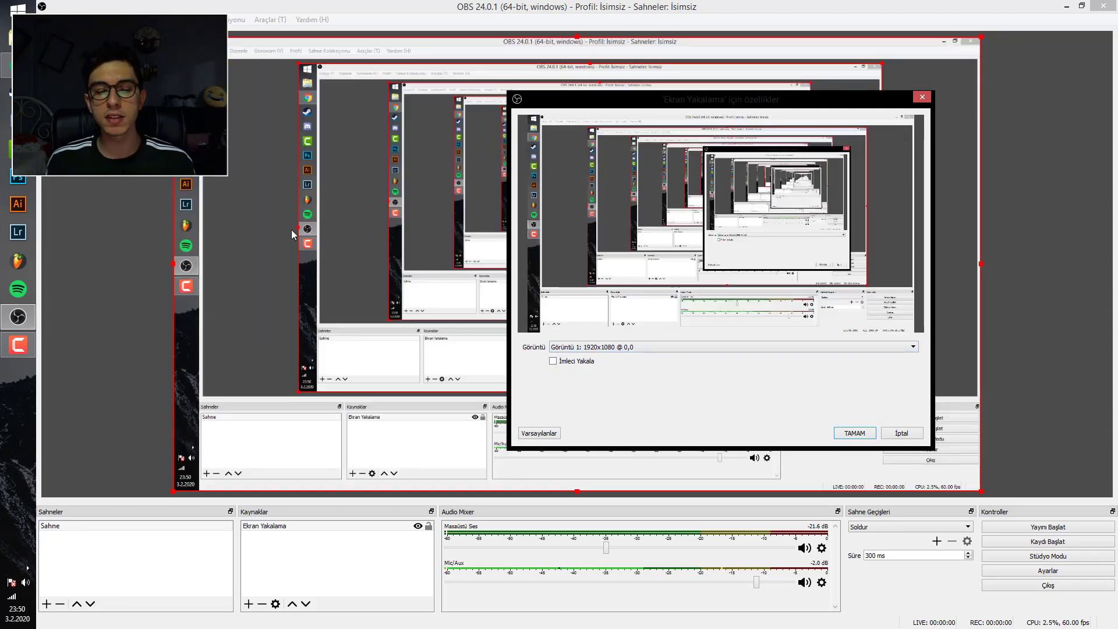
click(553, 361)
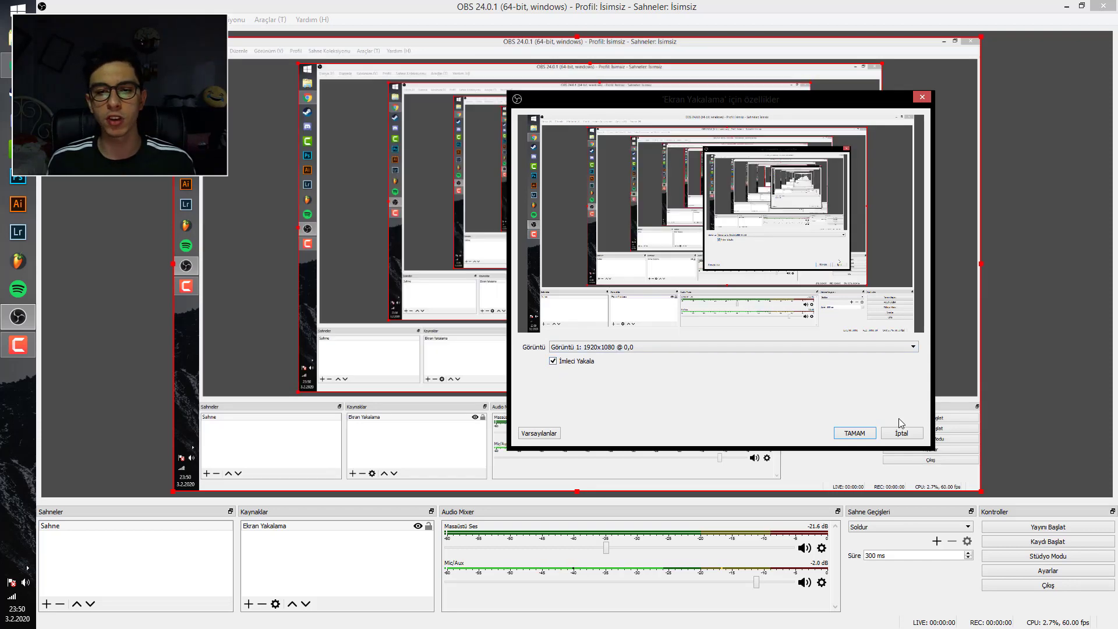
click(847, 432)
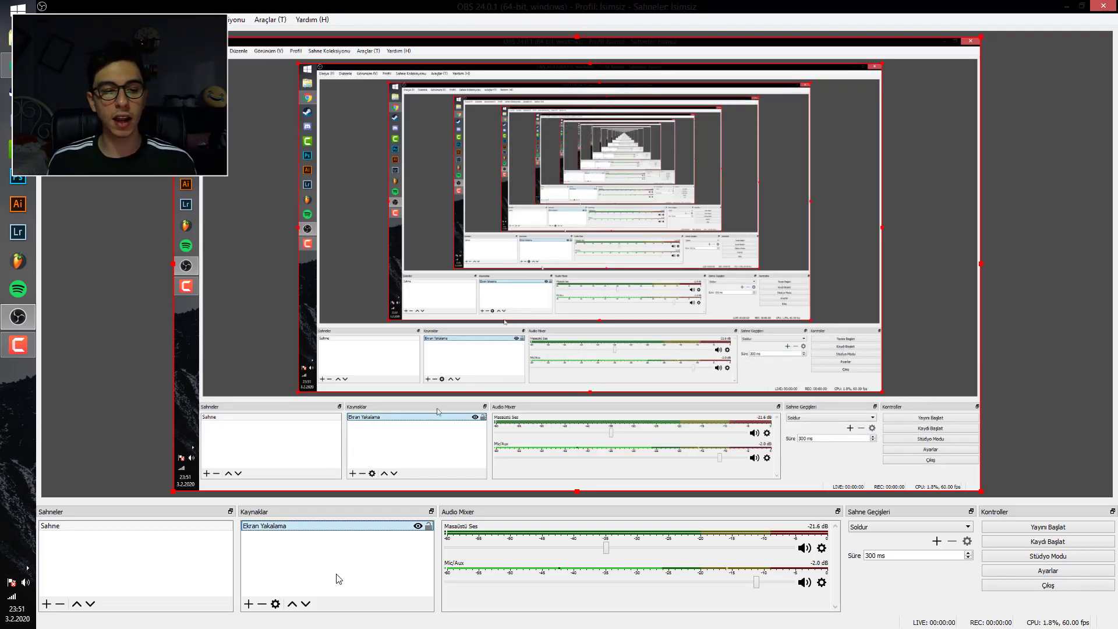
Step: Add a new Video Yakalama Aygıtı source to the scene with its default name
right_click(308, 559)
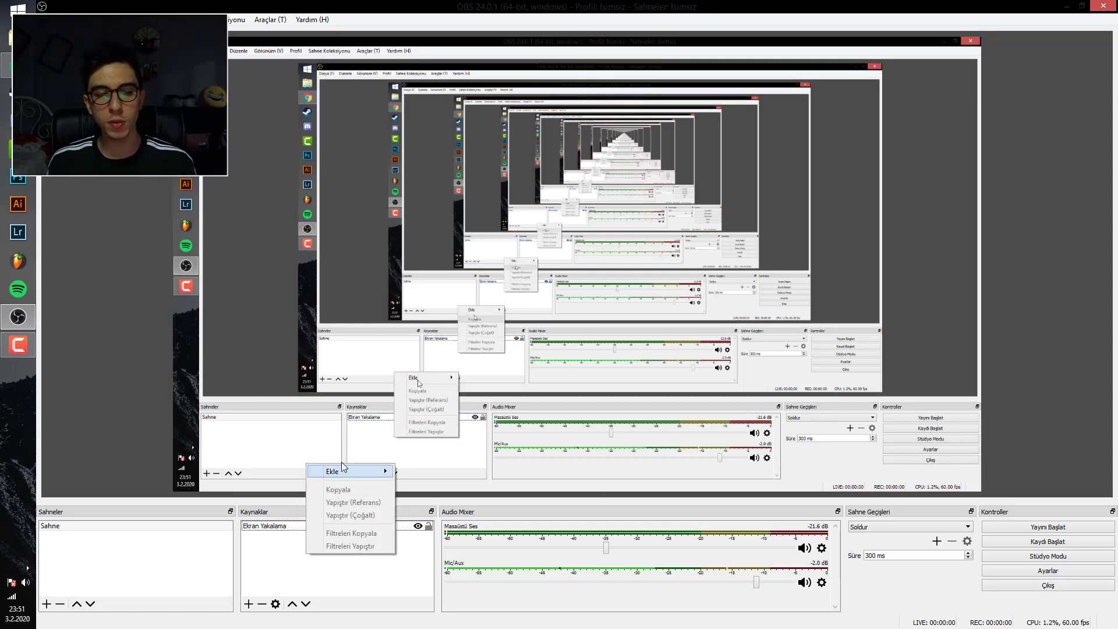
mouse_move(340, 469)
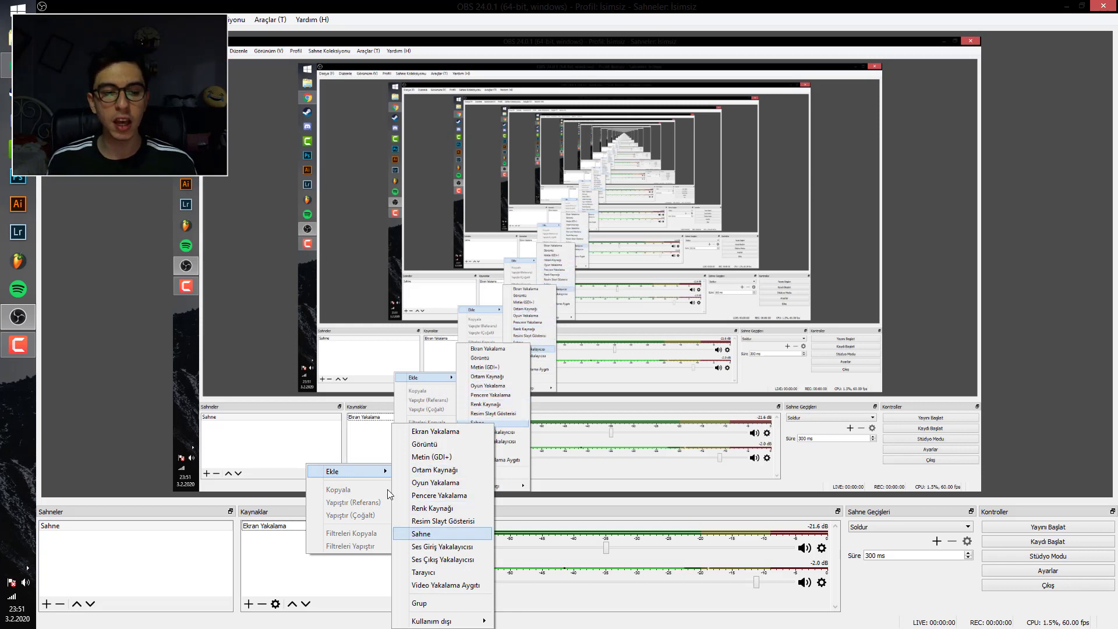
click(341, 559)
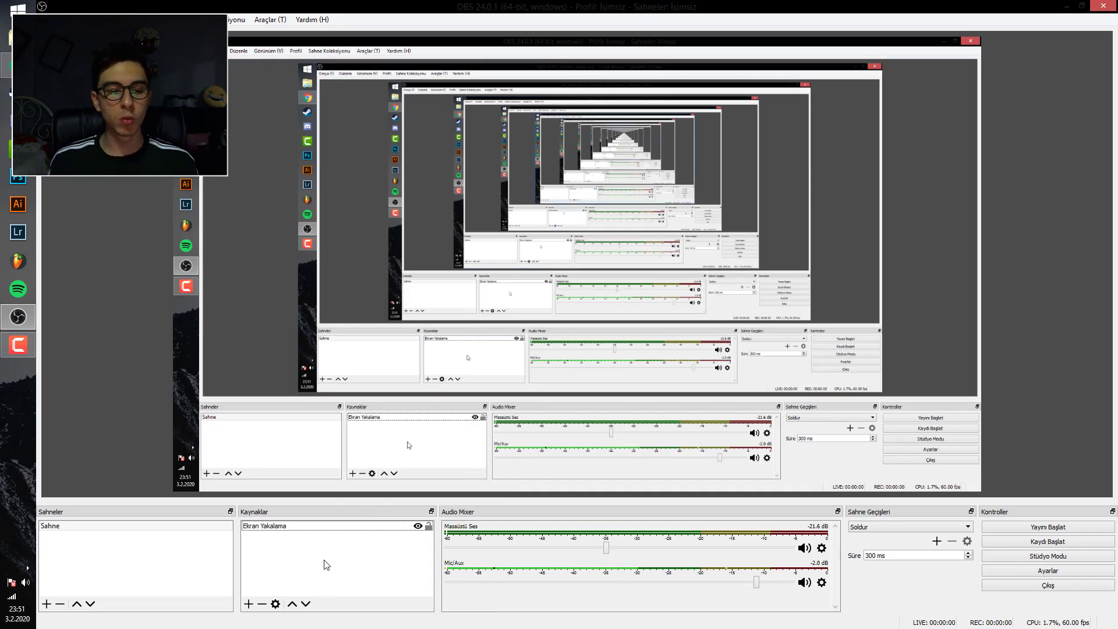
right_click(324, 557)
mouse_move(347, 478)
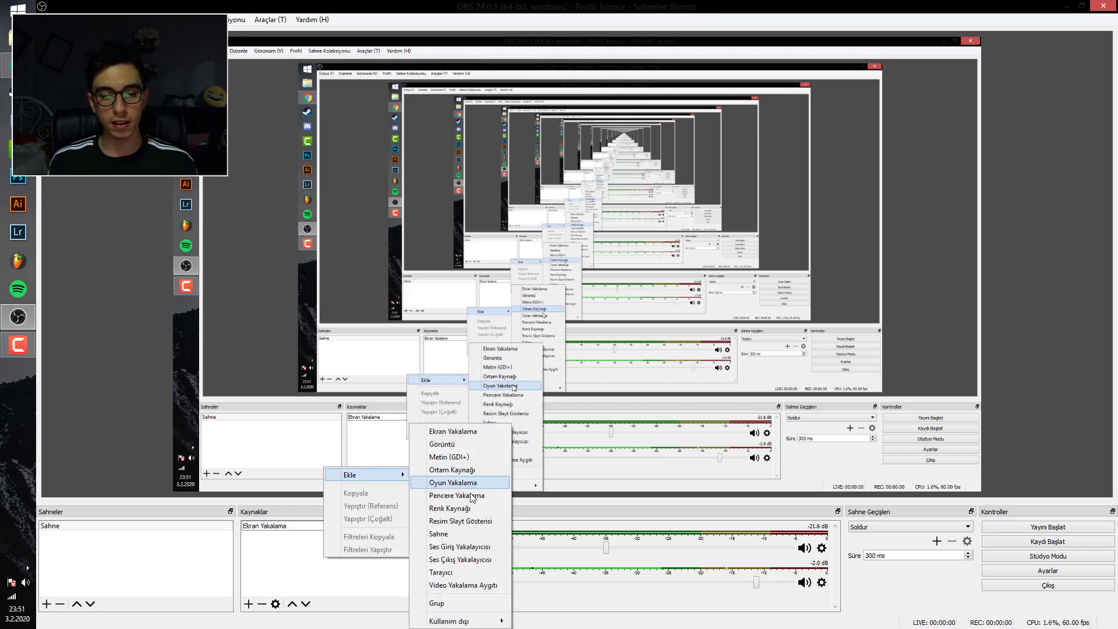
click(461, 581)
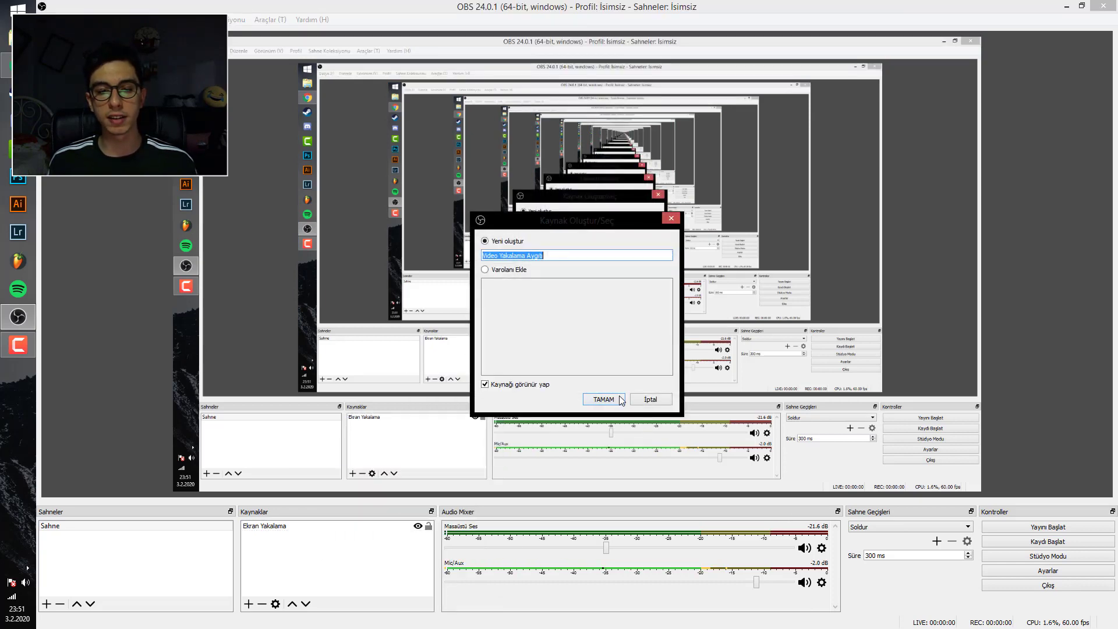
click(618, 398)
Step: Review the webcam source's device, resolution and audio output properties, and close them without saving changes
drag(568, 143, 751, 145)
scroll(816, 361, down, 3)
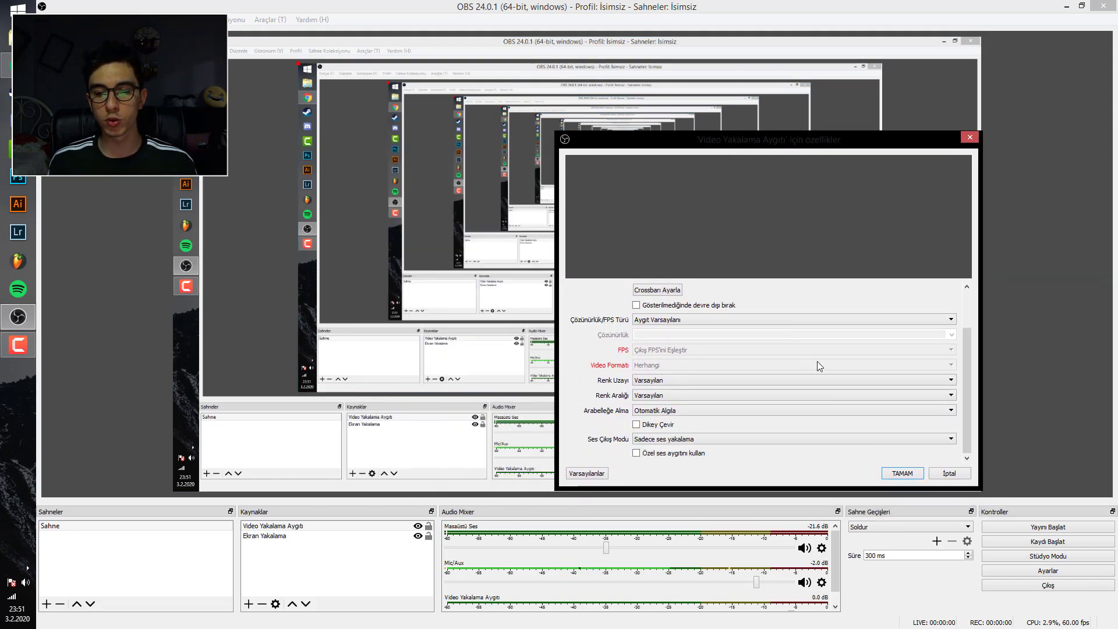
scroll(772, 375, up, 3)
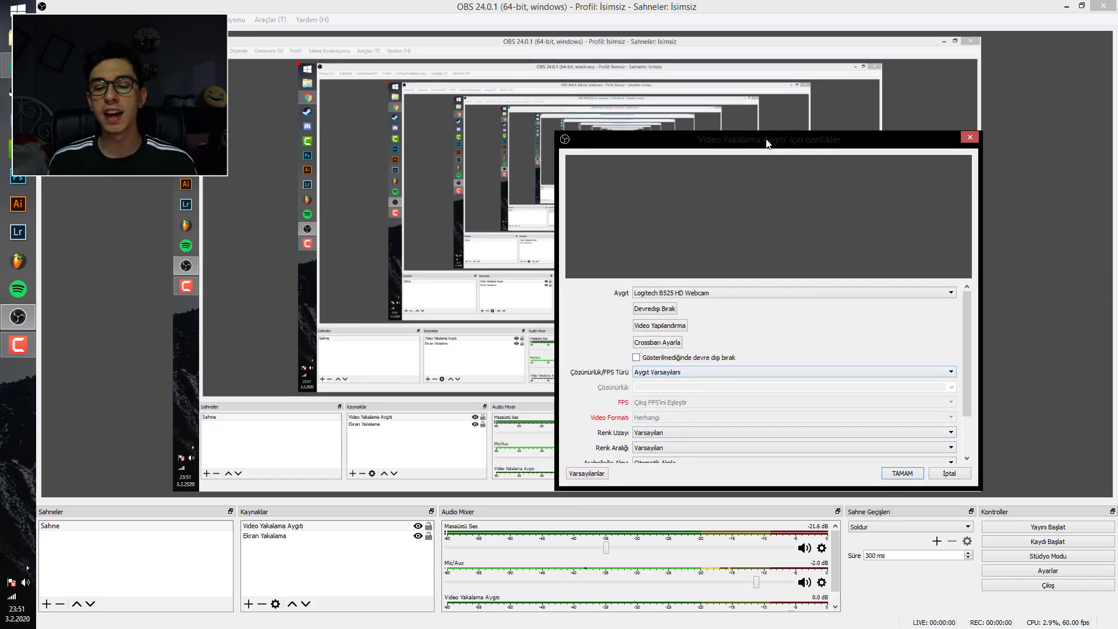
drag(767, 142, 695, 110)
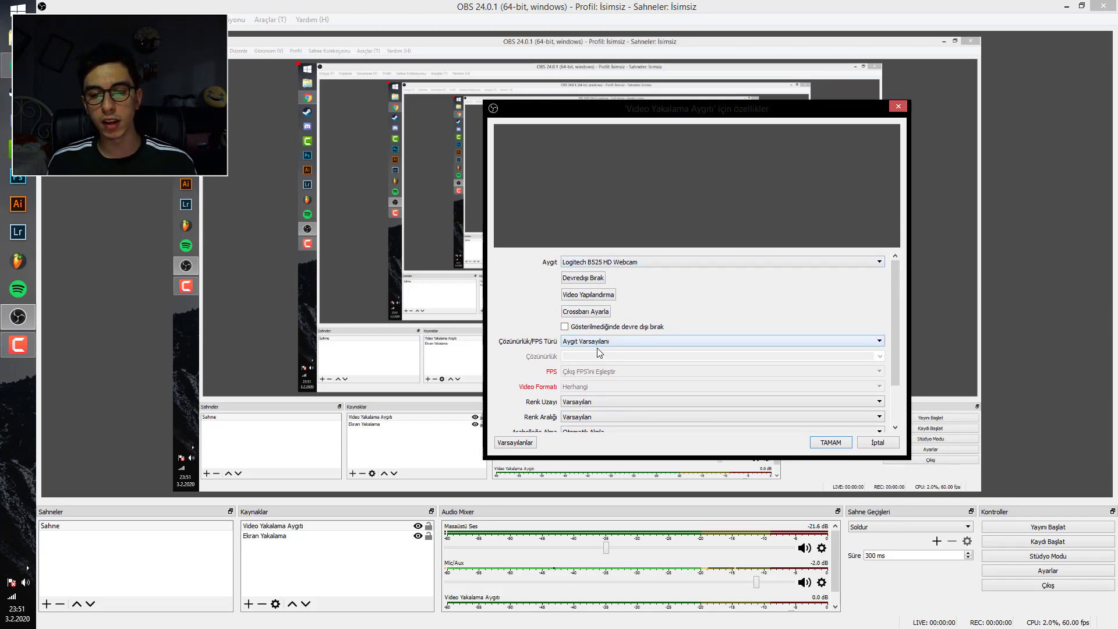
drag(895, 293, 896, 336)
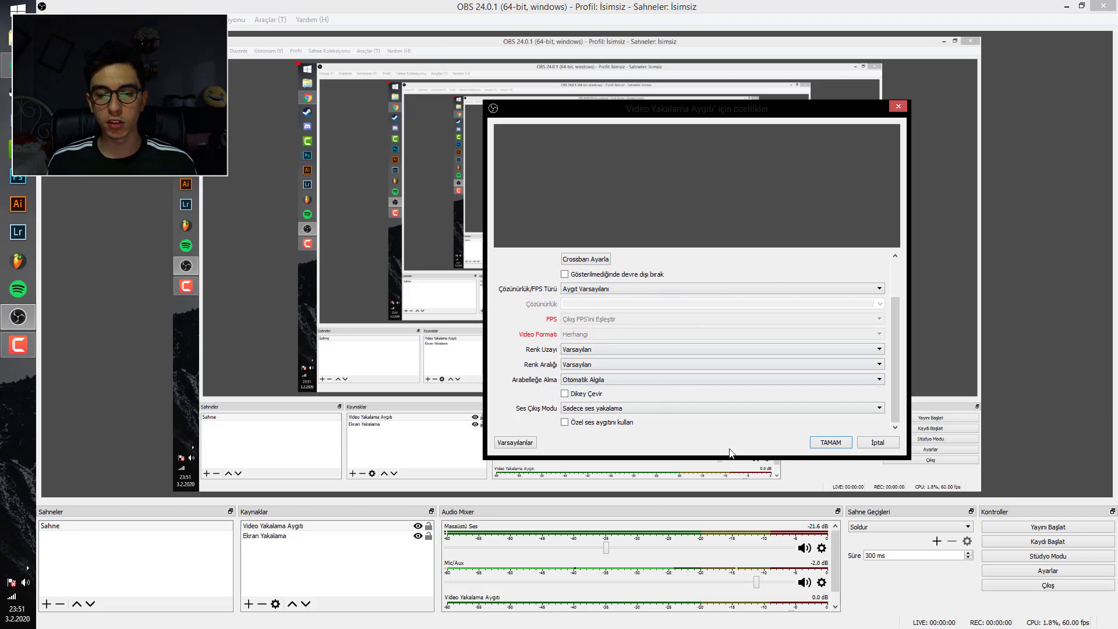
click(898, 106)
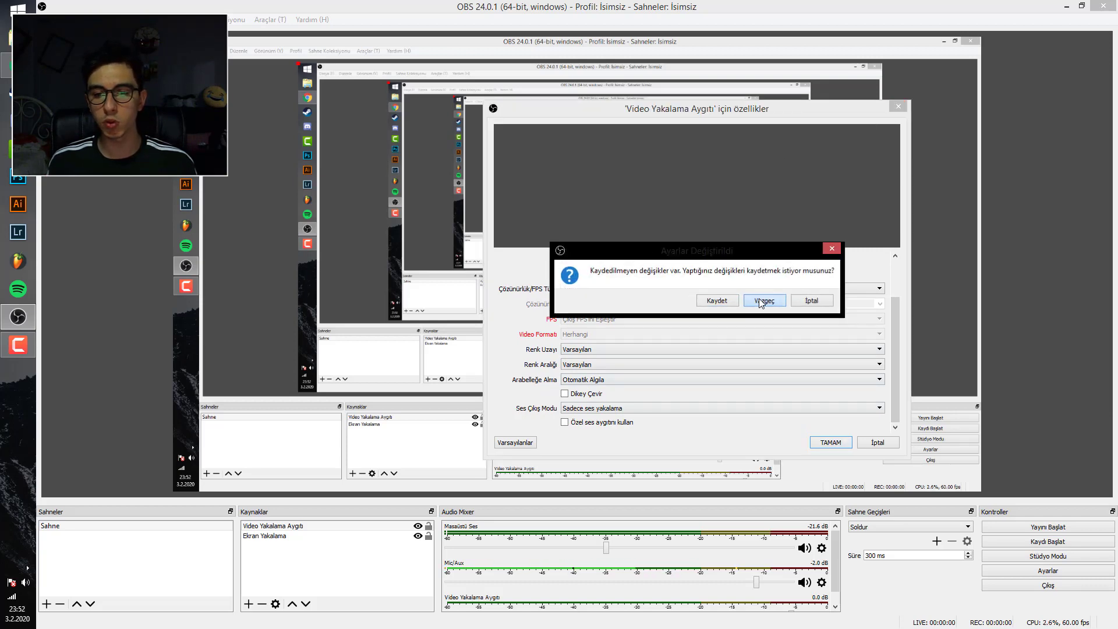
click(811, 300)
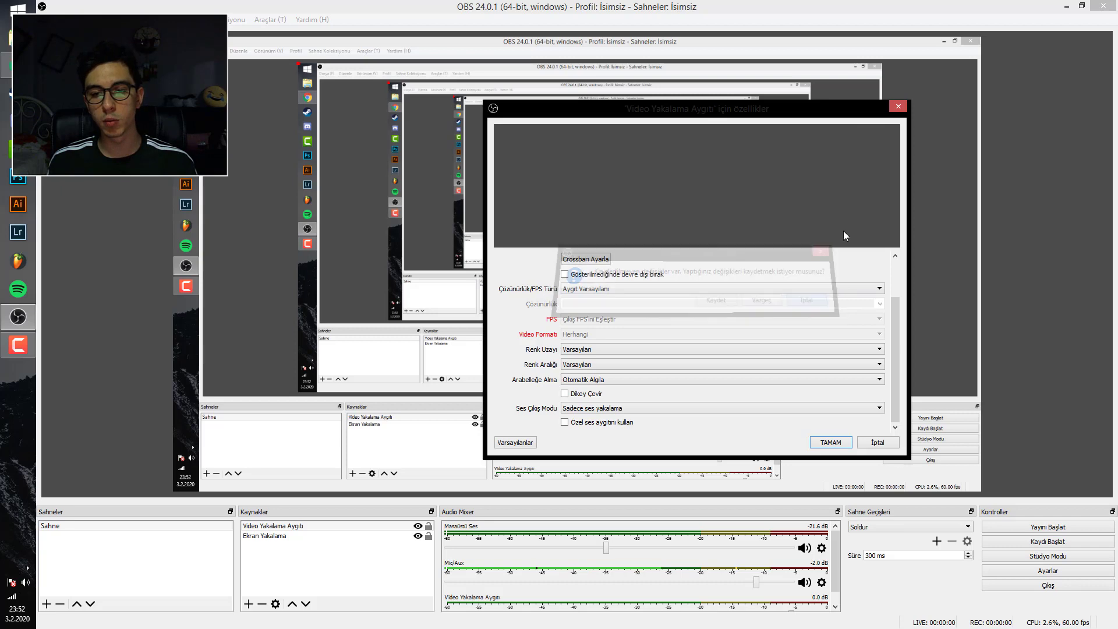
click(896, 106)
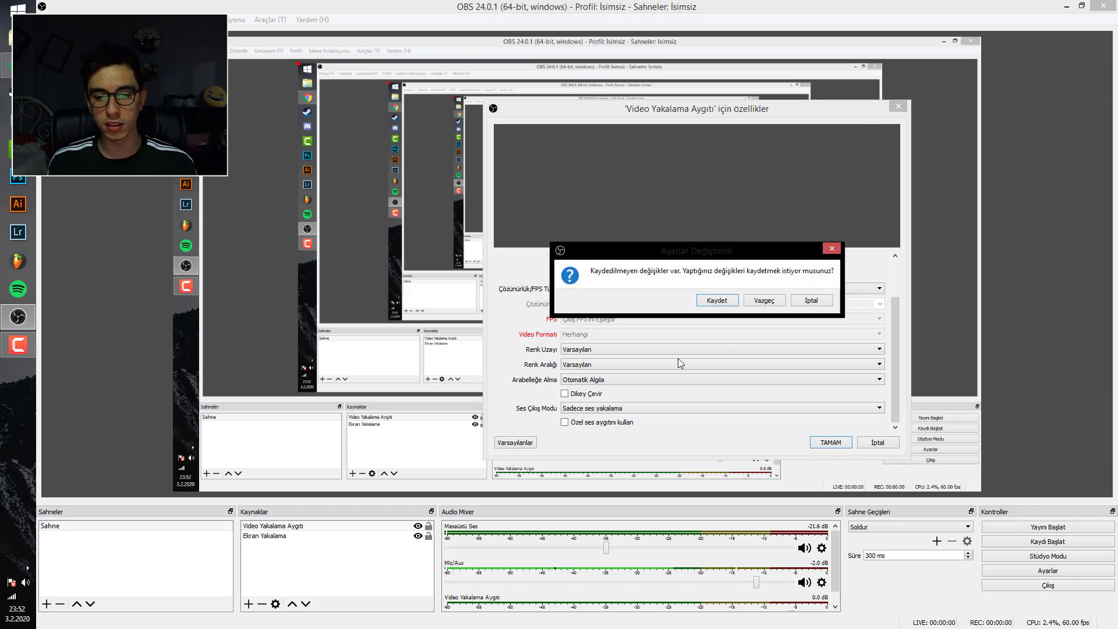
click(764, 300)
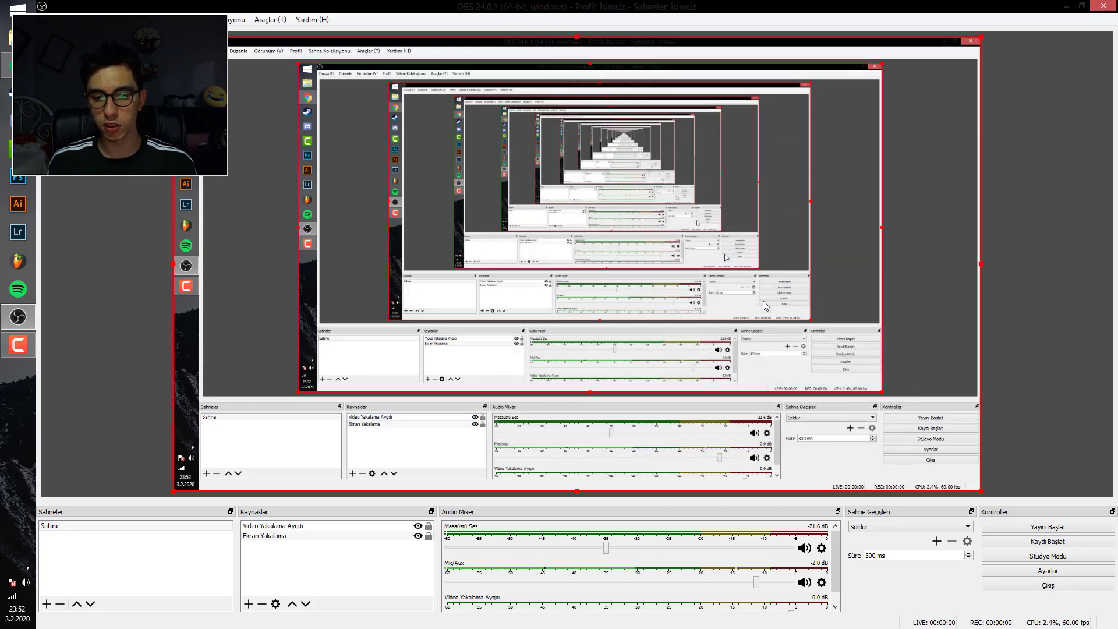
Step: Move the Video Yakalama Aygıtı source below Ekran Yakalama and back above it
click(316, 553)
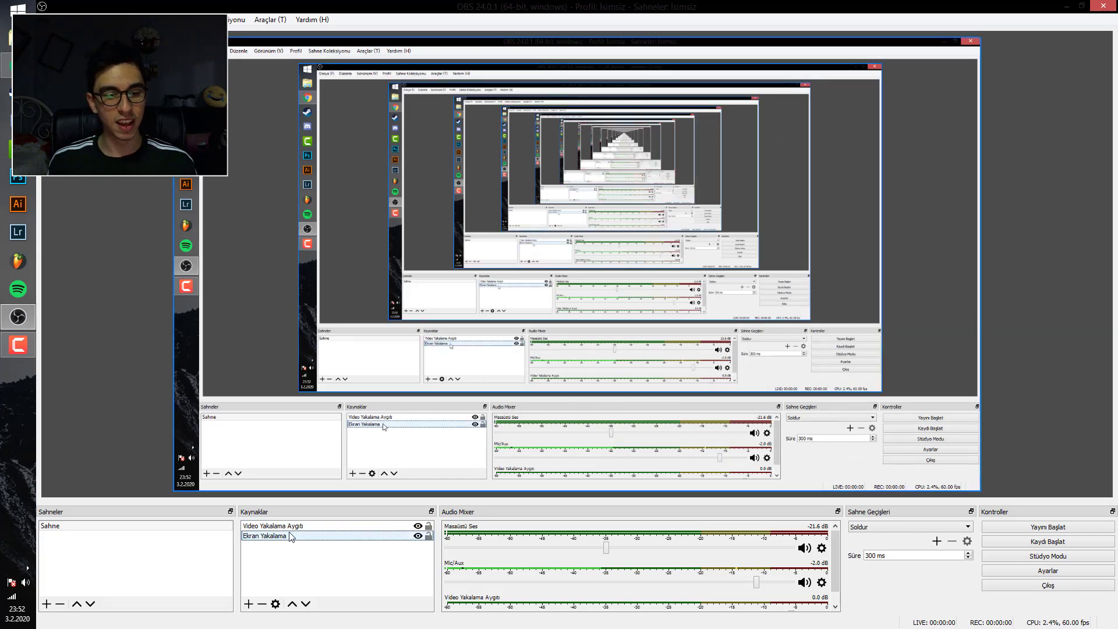
click(315, 527)
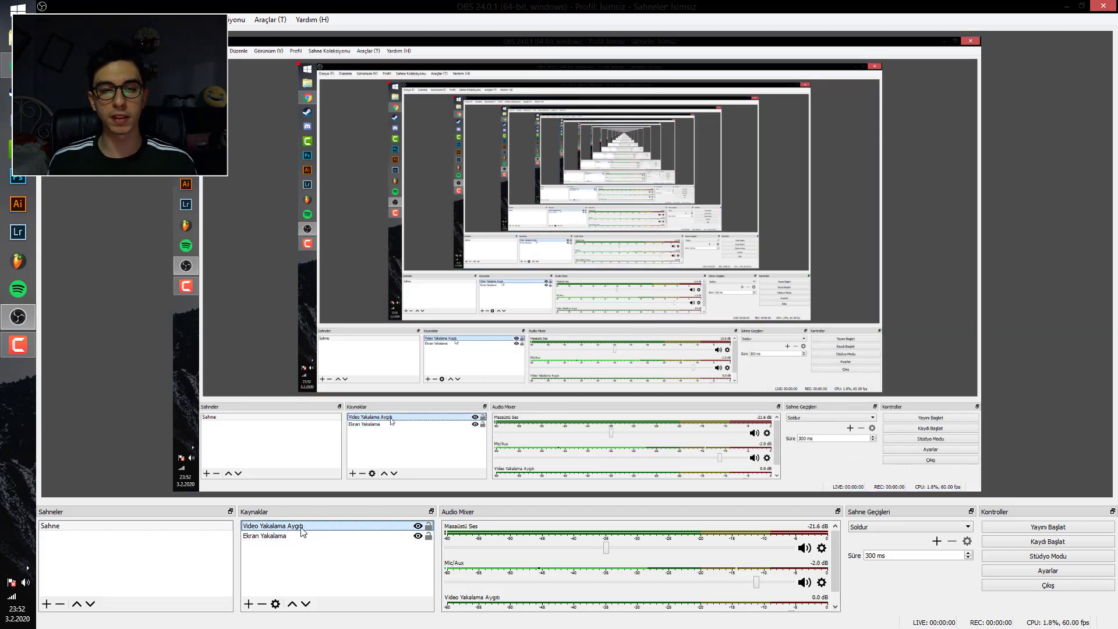
drag(303, 530, 302, 551)
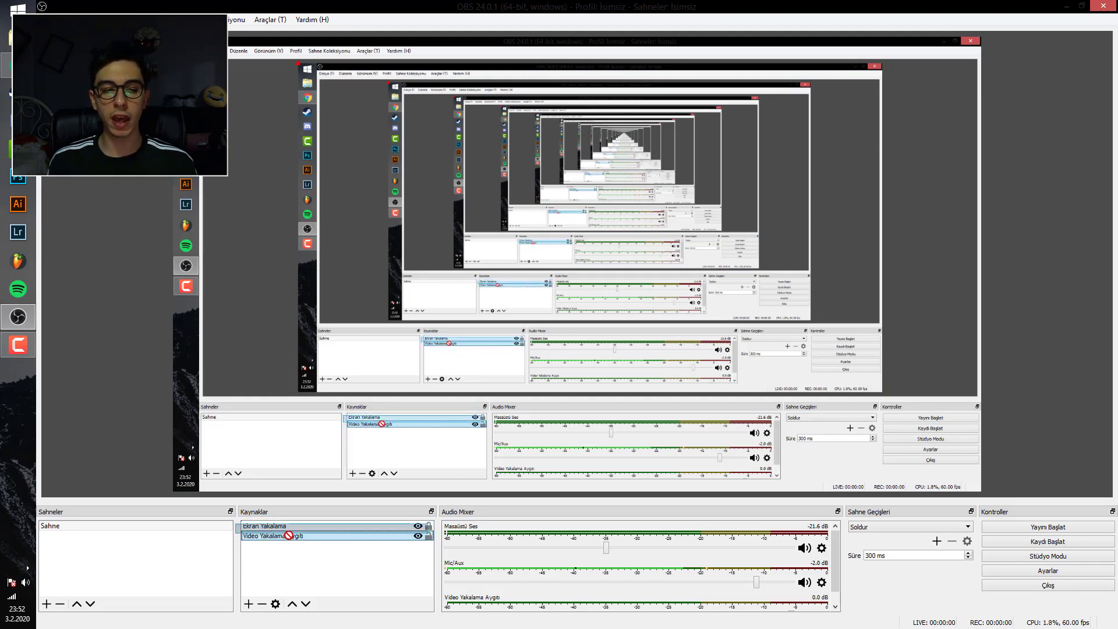
ctrl+click(292, 525)
mouse_move(292, 526)
mouse_down()
mouse_move(285, 552)
mouse_move(302, 527)
mouse_up()
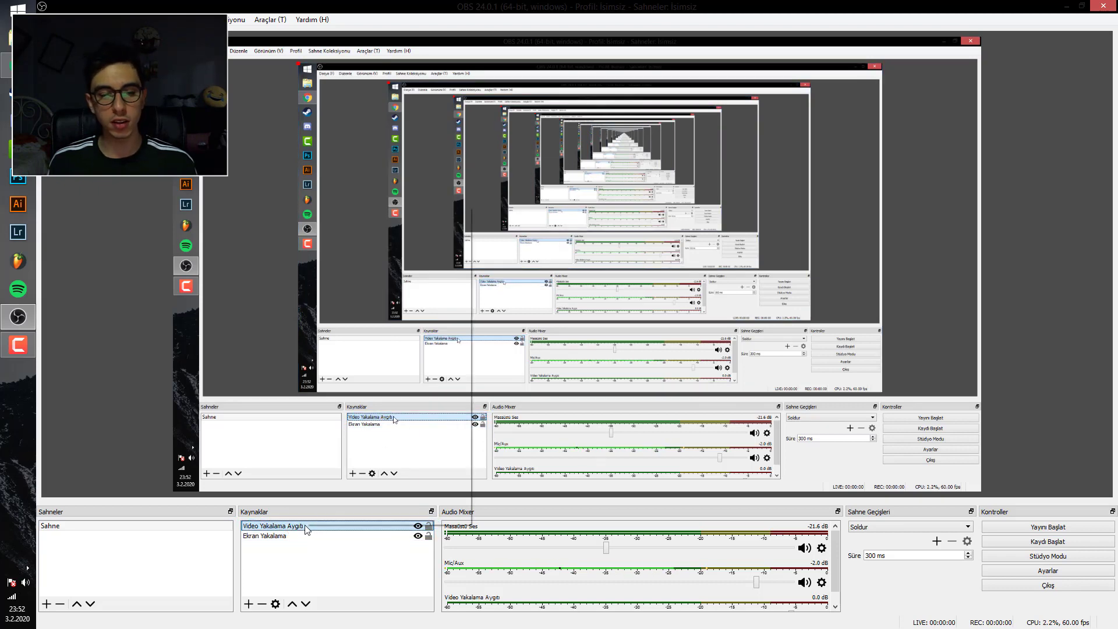
Step: Remove the Video Yakalama Aygıtı source from the scene
right_click(306, 526)
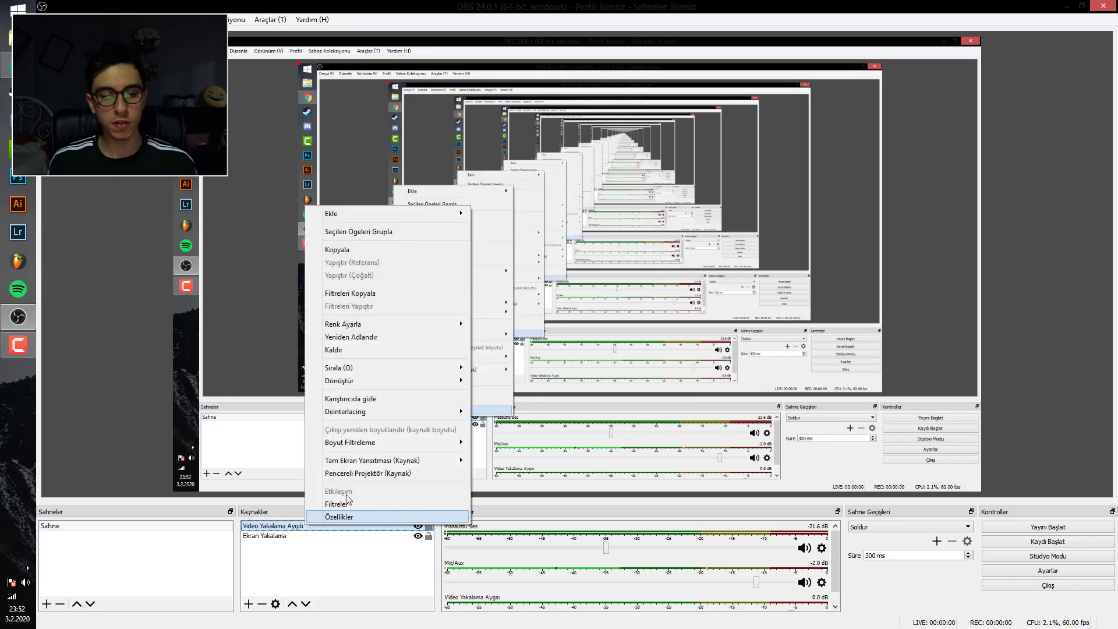
click(341, 350)
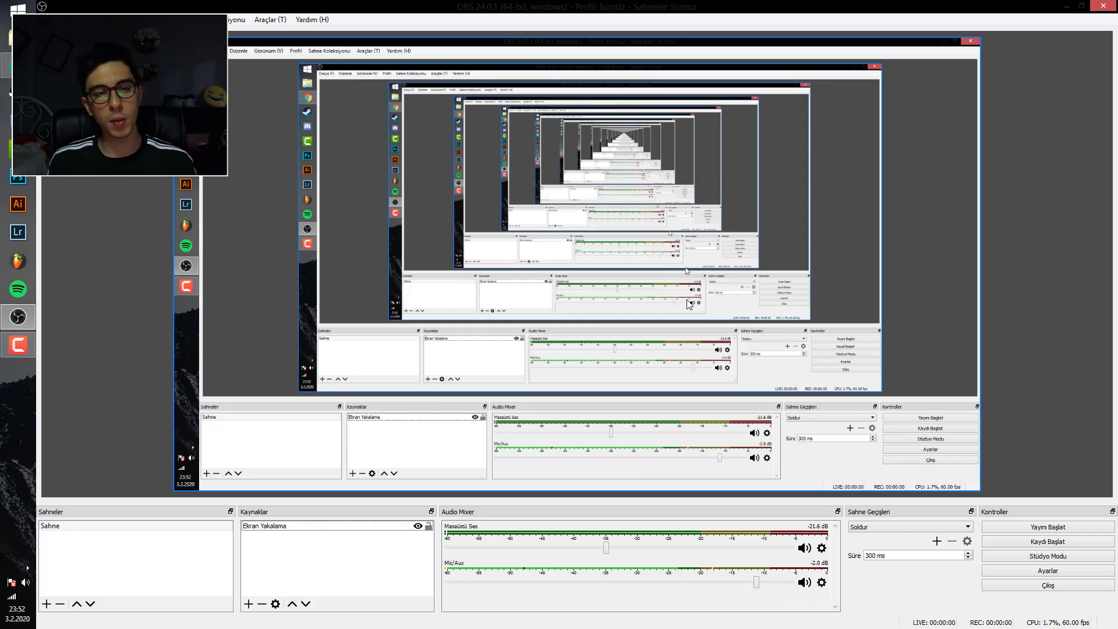
Step: Switch to YouTube in the browser and open the new live stream form under Yayın Yap
click(7, 65)
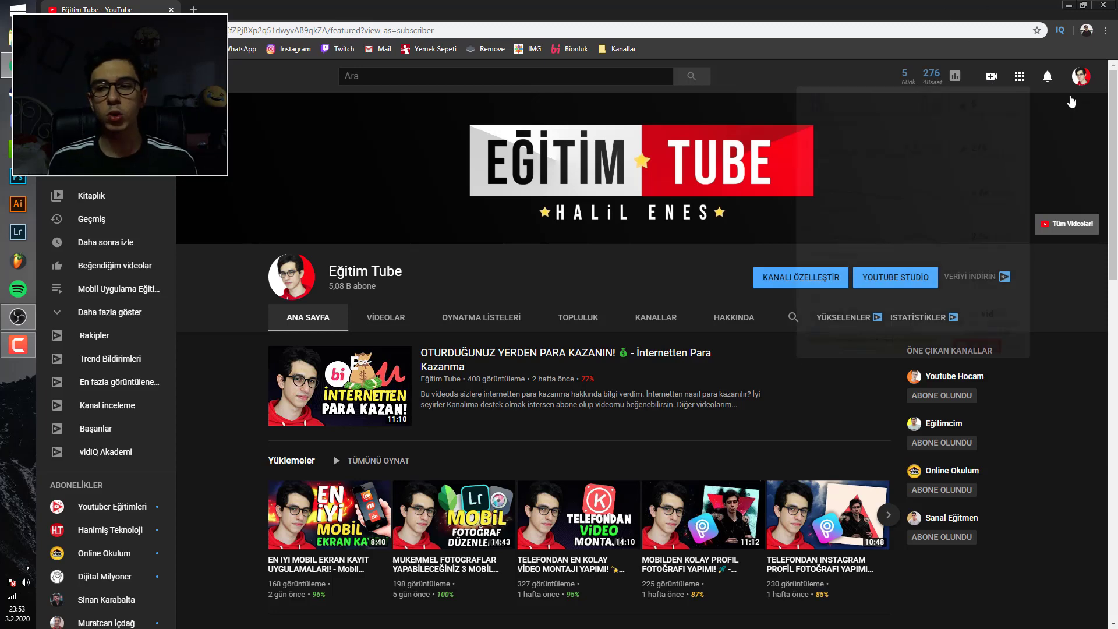
click(993, 80)
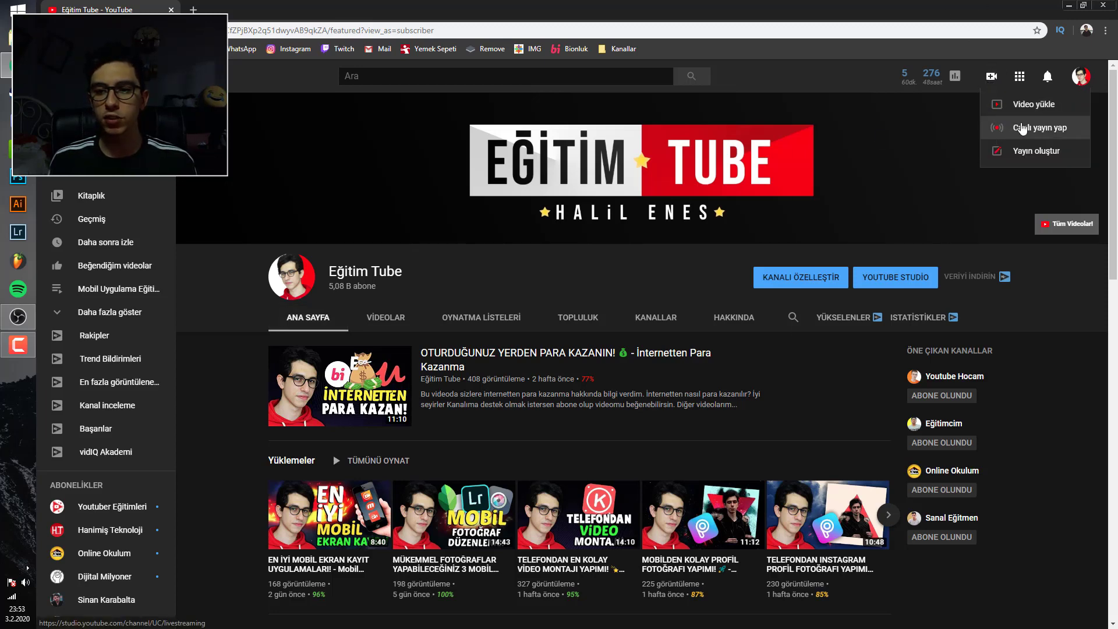
click(996, 135)
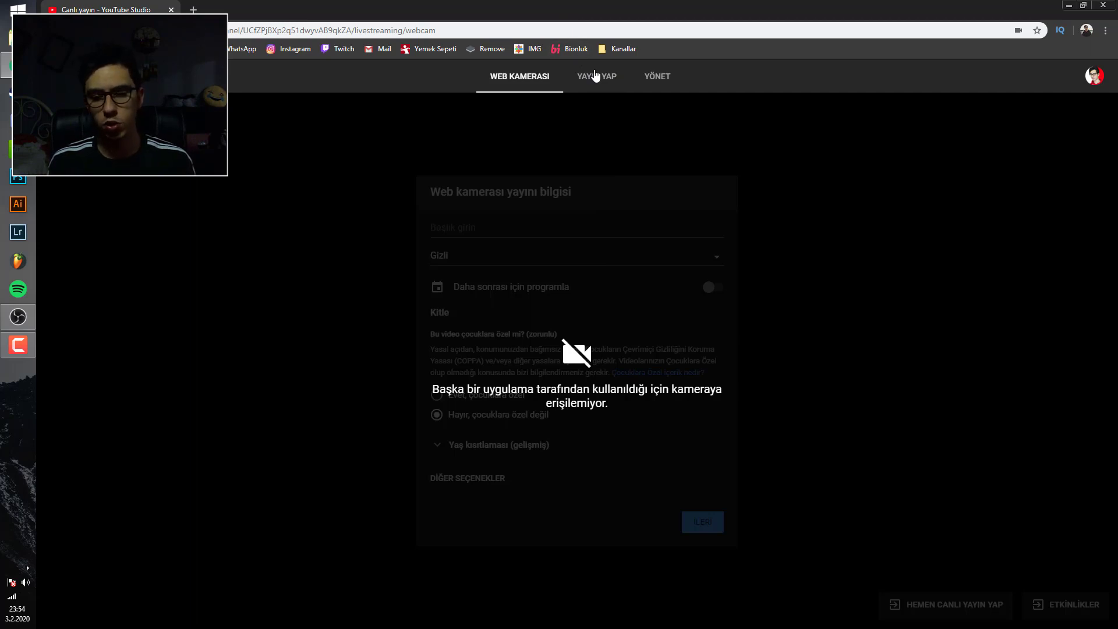
click(598, 79)
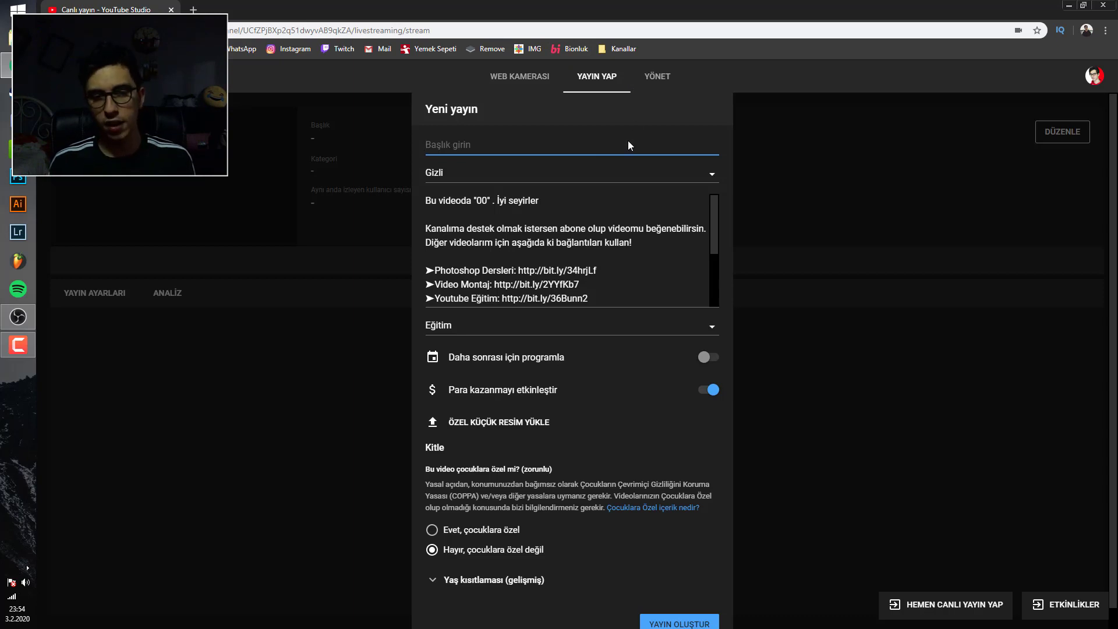
Step: Title the new stream "Photoshop Yayını" and choose Gizli as its visibility
text(Pg)
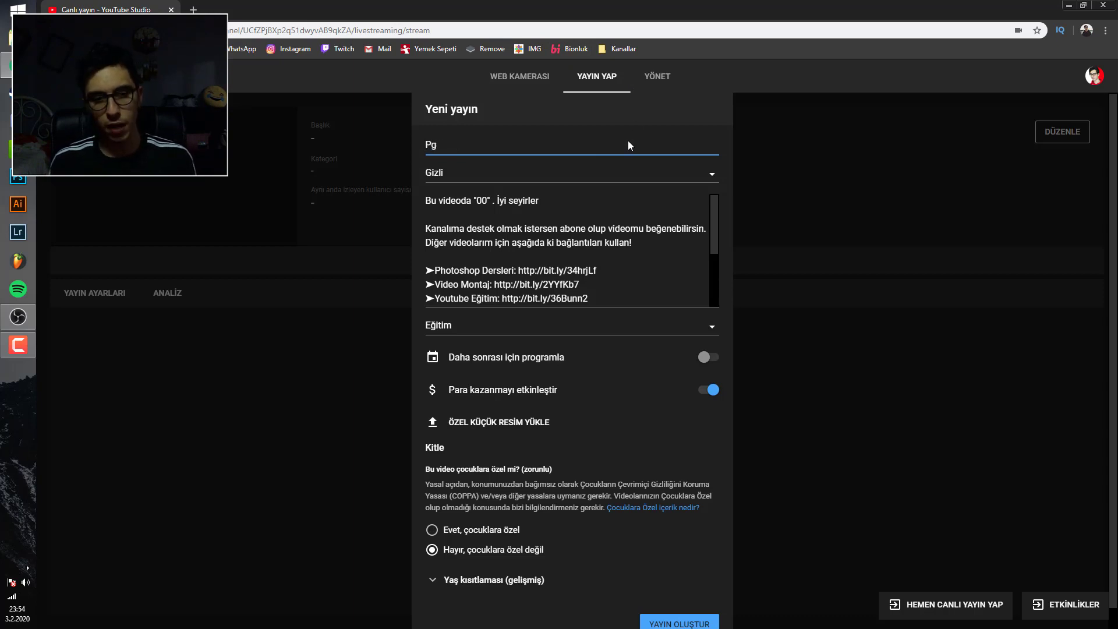
text(hotoshop )
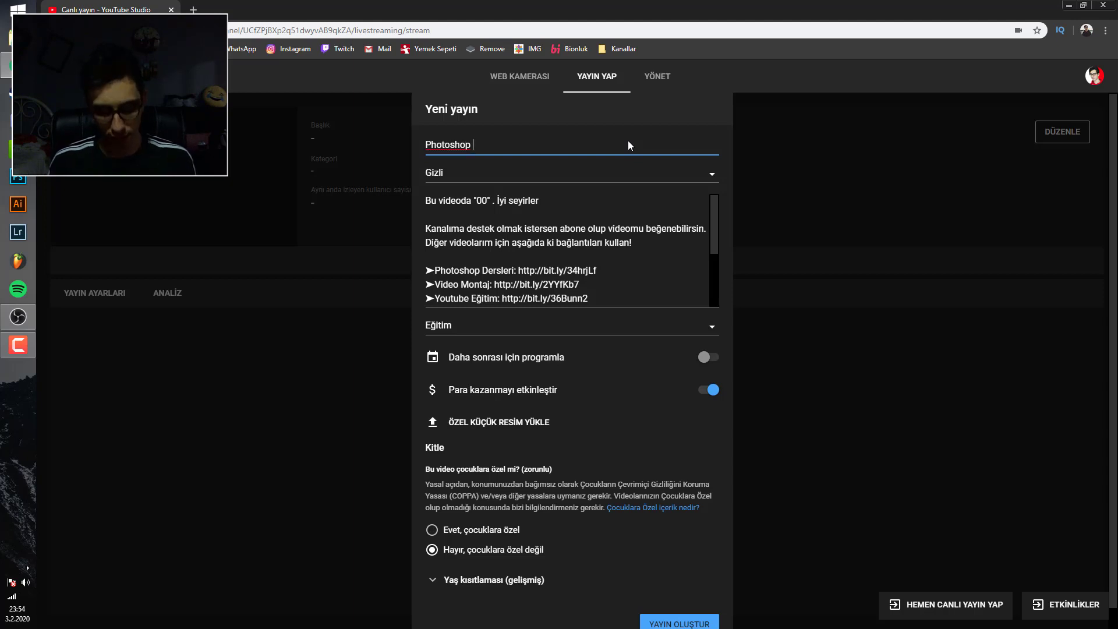
text(Yayını)
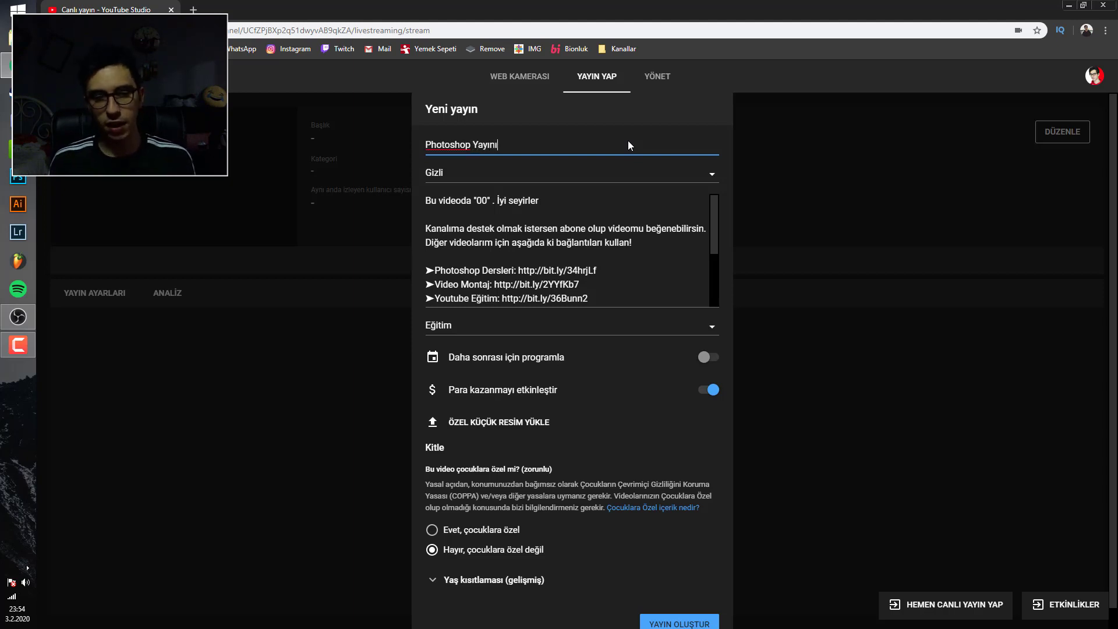
drag(557, 144, 421, 140)
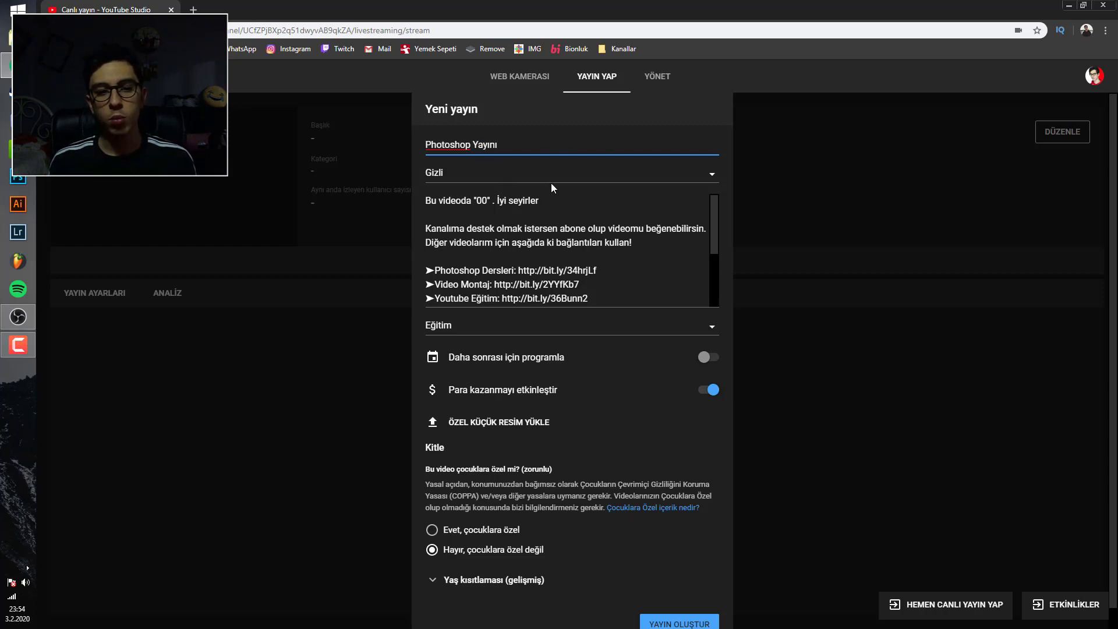
click(531, 174)
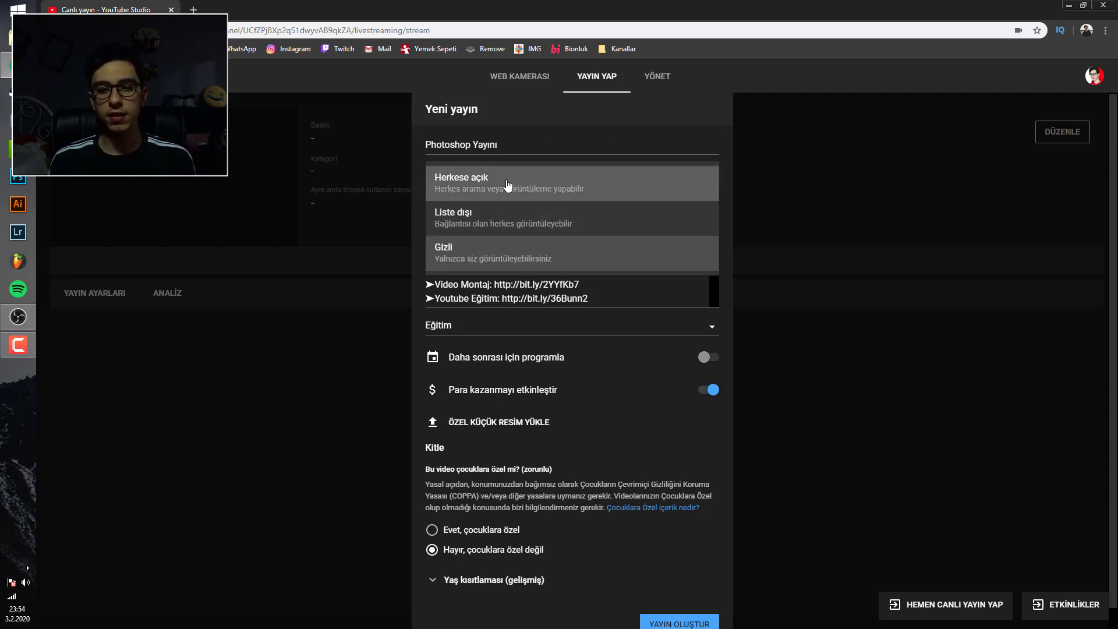
click(521, 260)
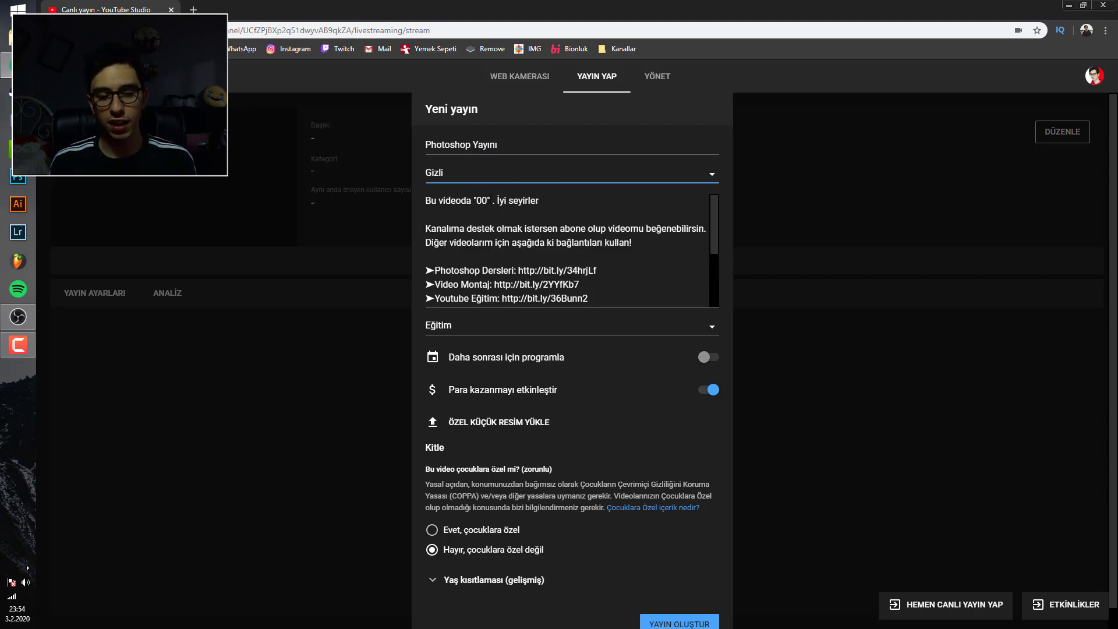
Step: Replace the first line of the stream description with "Photoshop yayınımıza hoşgeldiniz." followed by a blank line
click(490, 199)
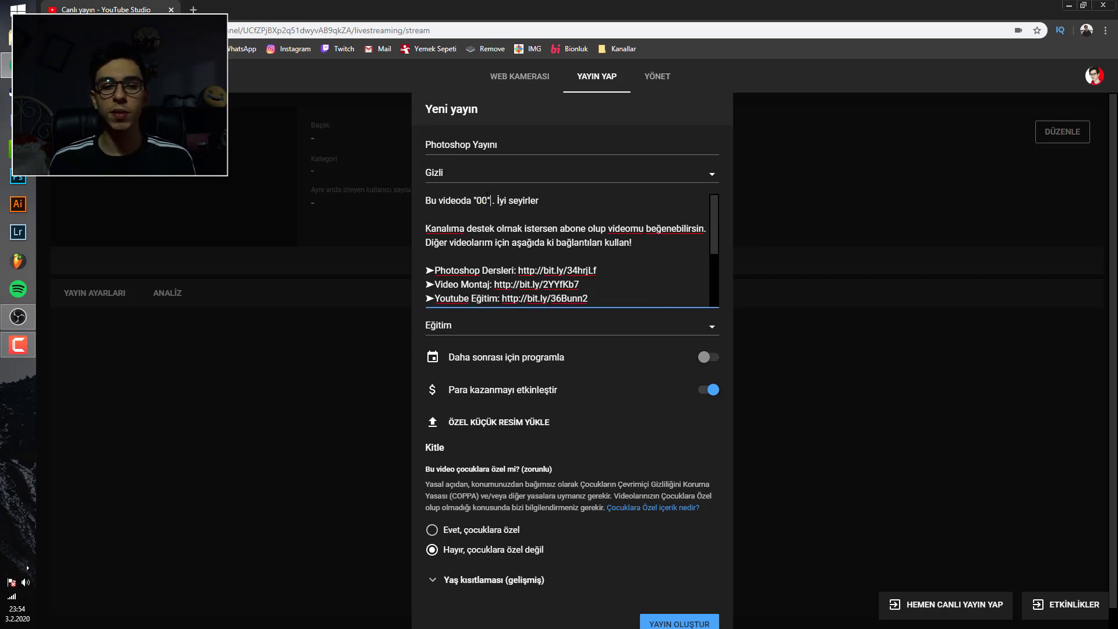
drag(490, 199, 430, 199)
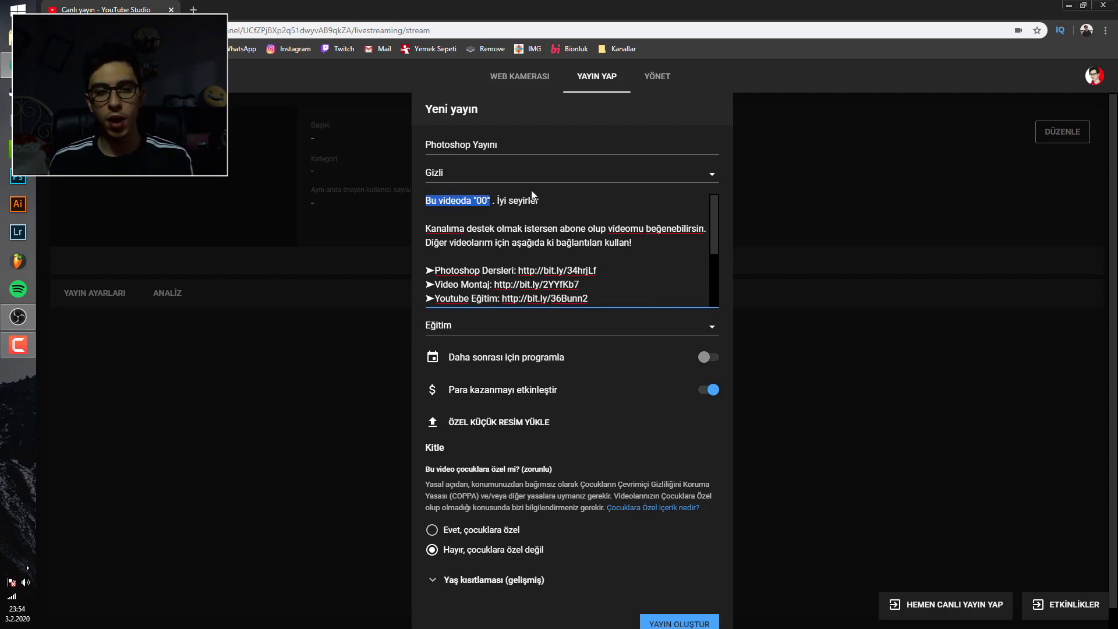
triple_click(558, 193)
key(BackSpace)
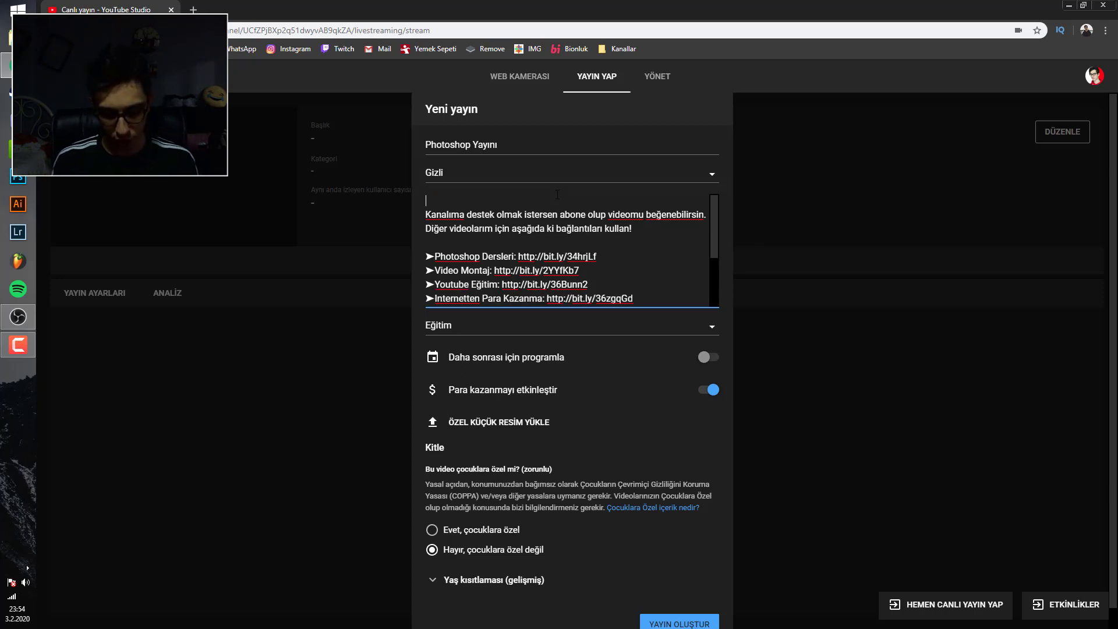
text(Photoshop)
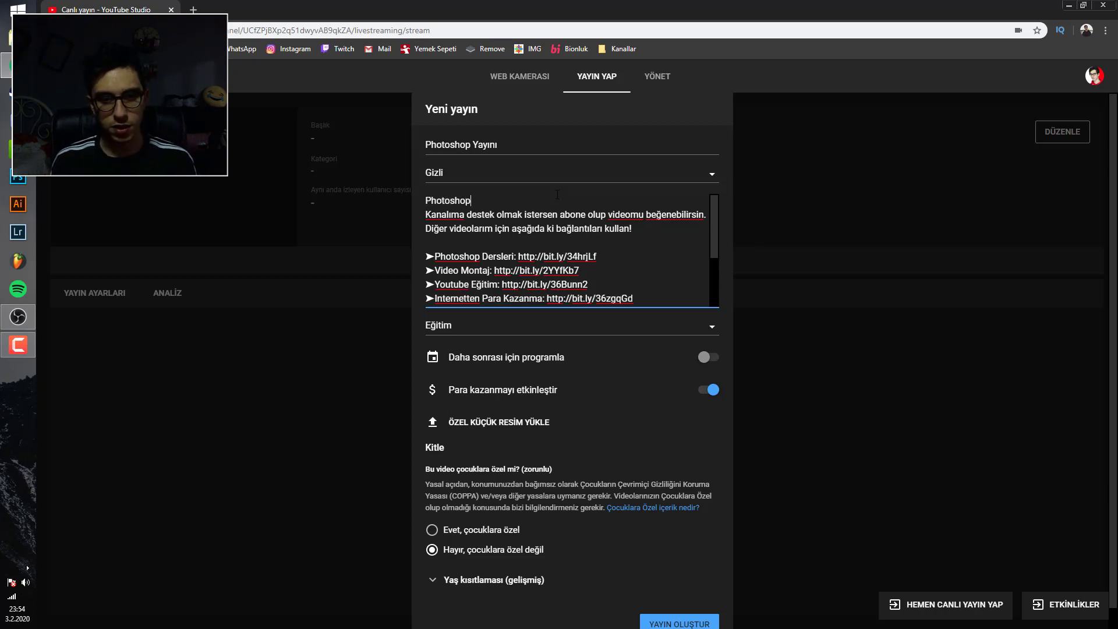
text( yayınımıza h)
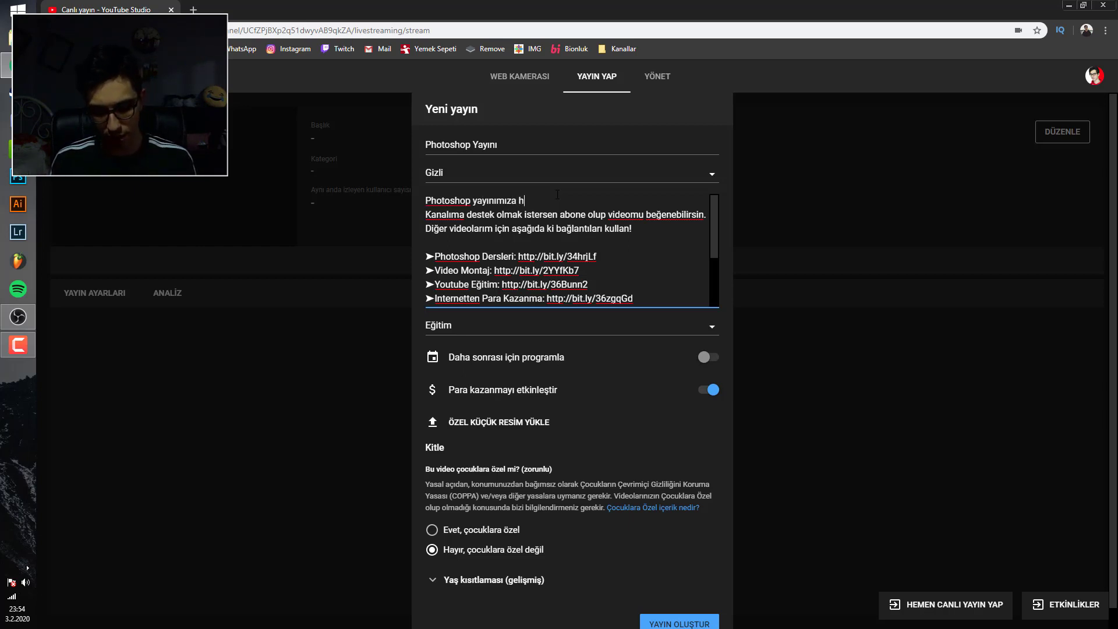
text(oşgeldiniz)
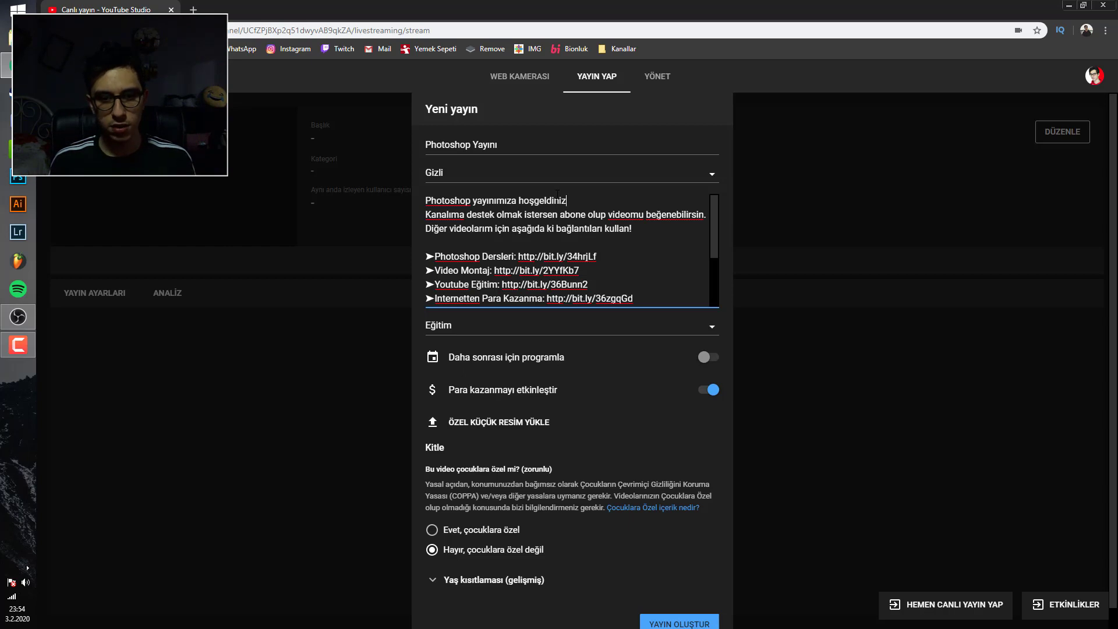
text(.)
key(Return)
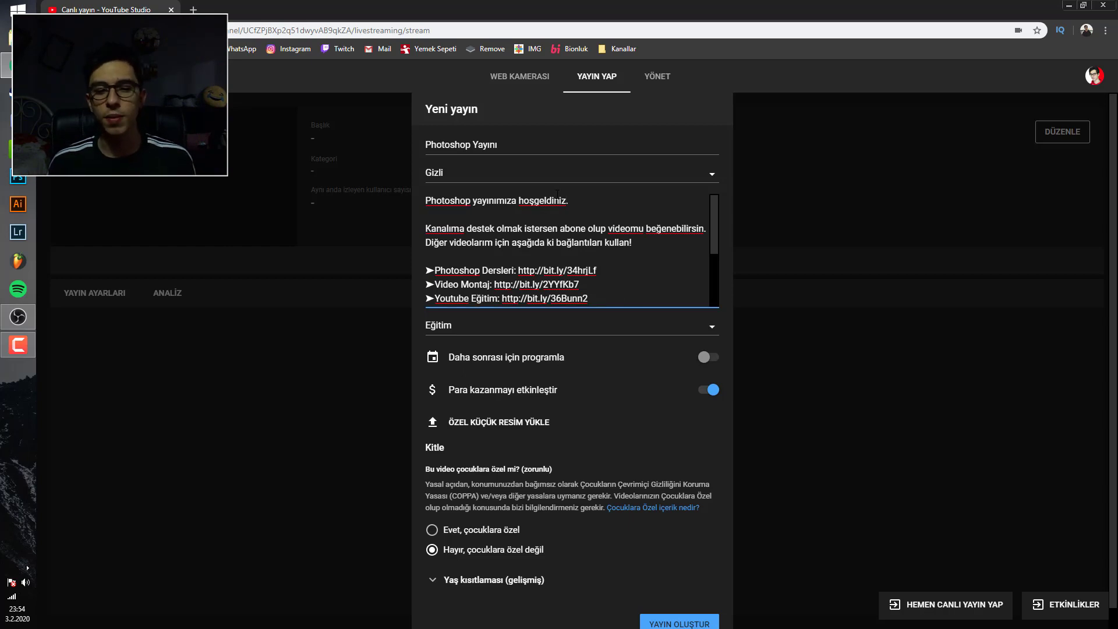
triple_click(586, 194)
click(623, 194)
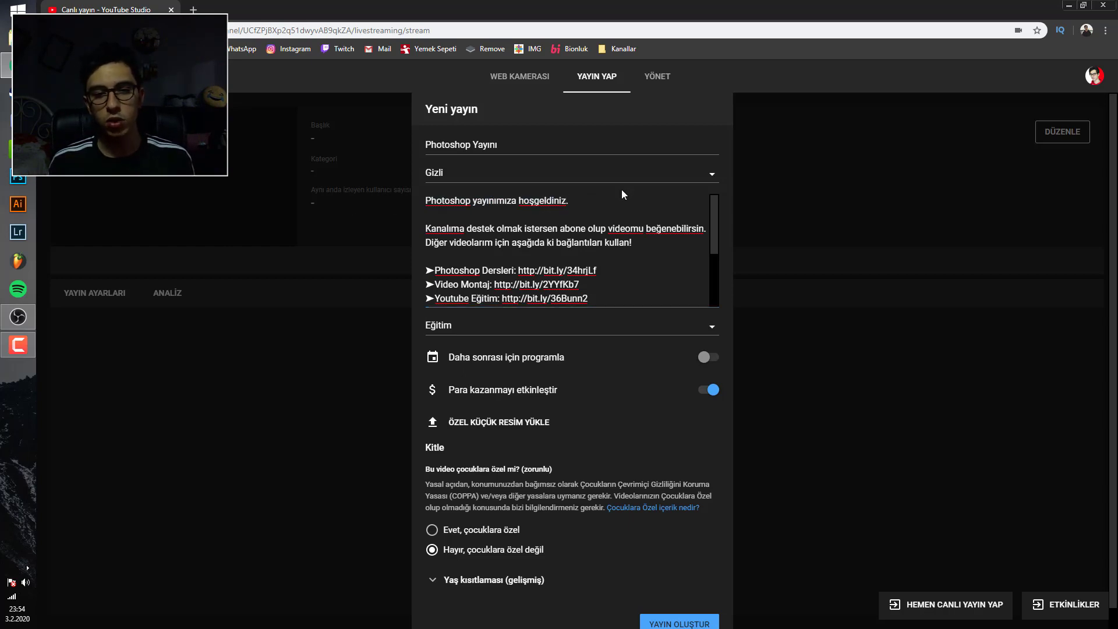
Step: Choose Eğitim as the stream's category
scroll(596, 210, down, 2)
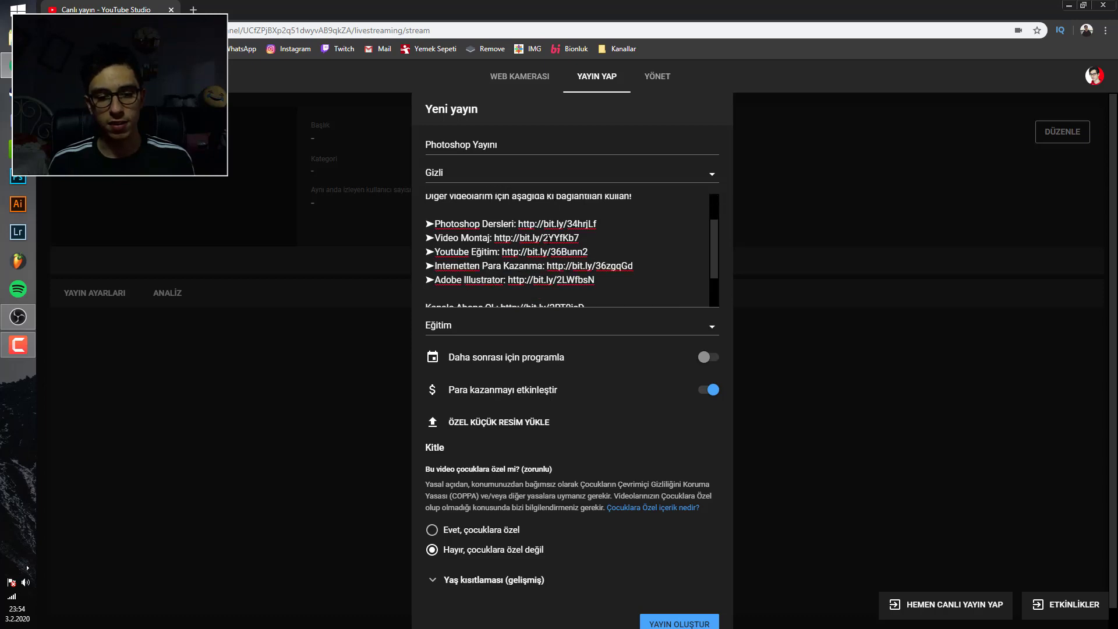
click(467, 330)
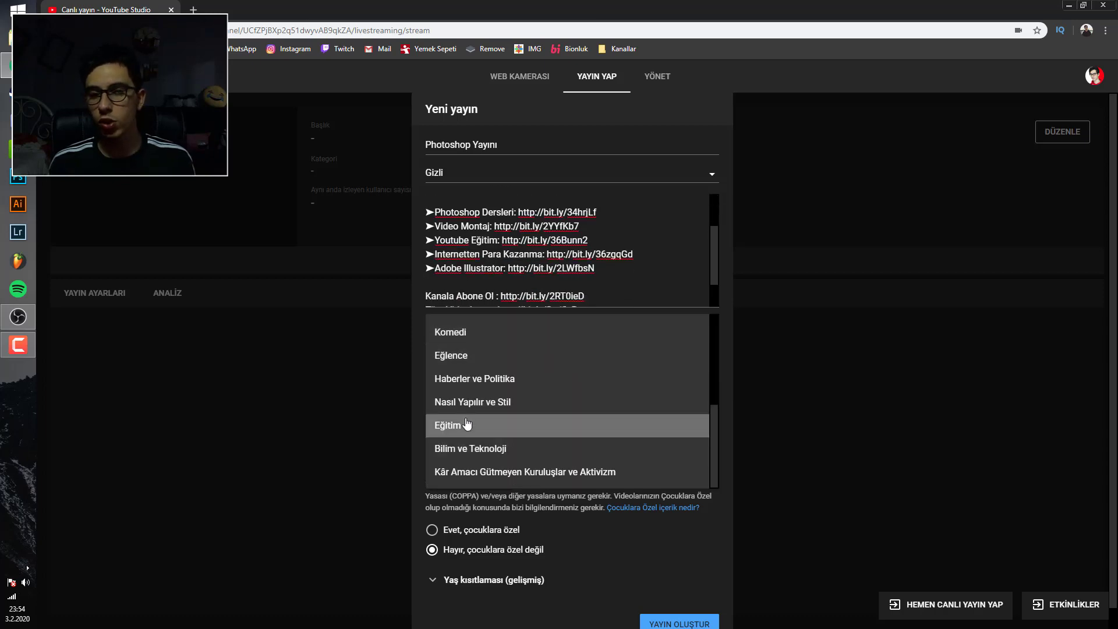
click(629, 425)
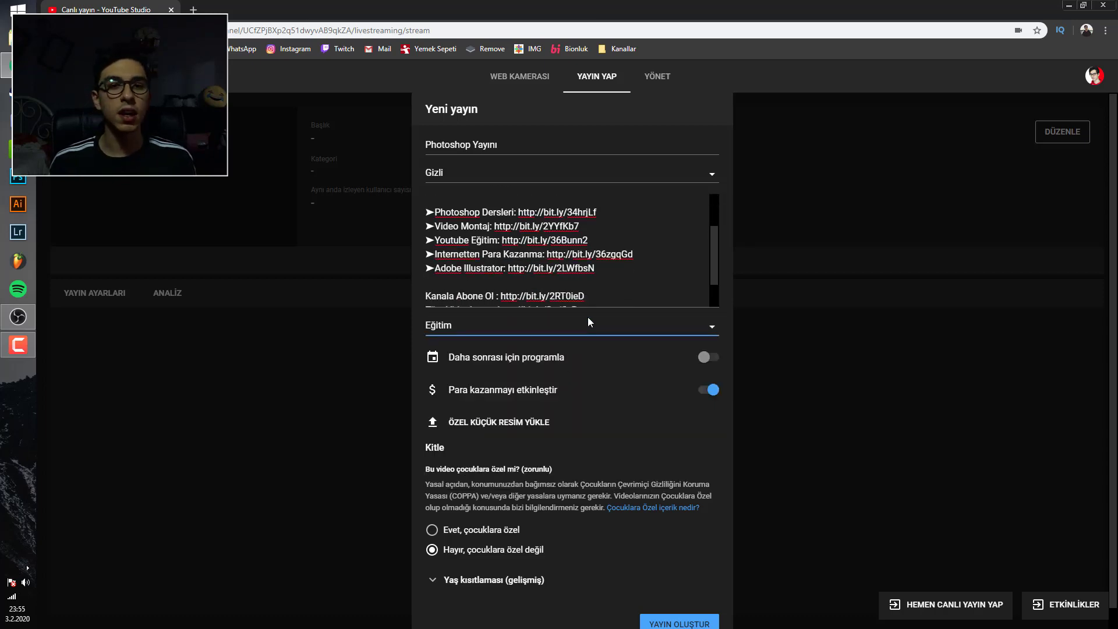
Step: Upload the youtuberekipman2 image from Herşey > EğitimTube > Küçük Resim as the stream's custom thumbnail
scroll(550, 314, down, 1)
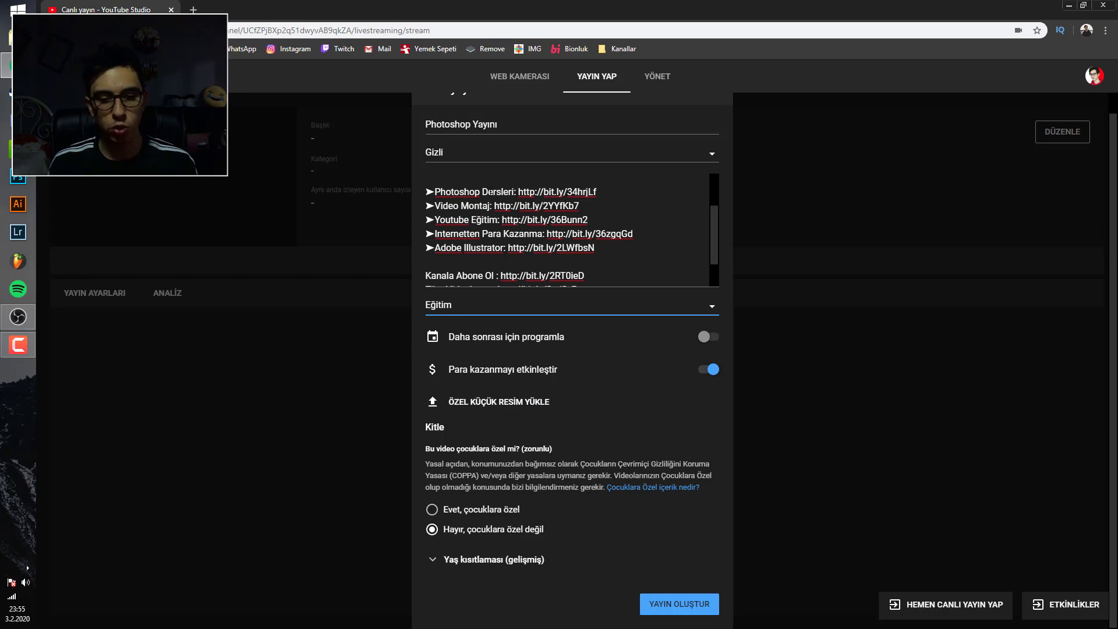
click(504, 402)
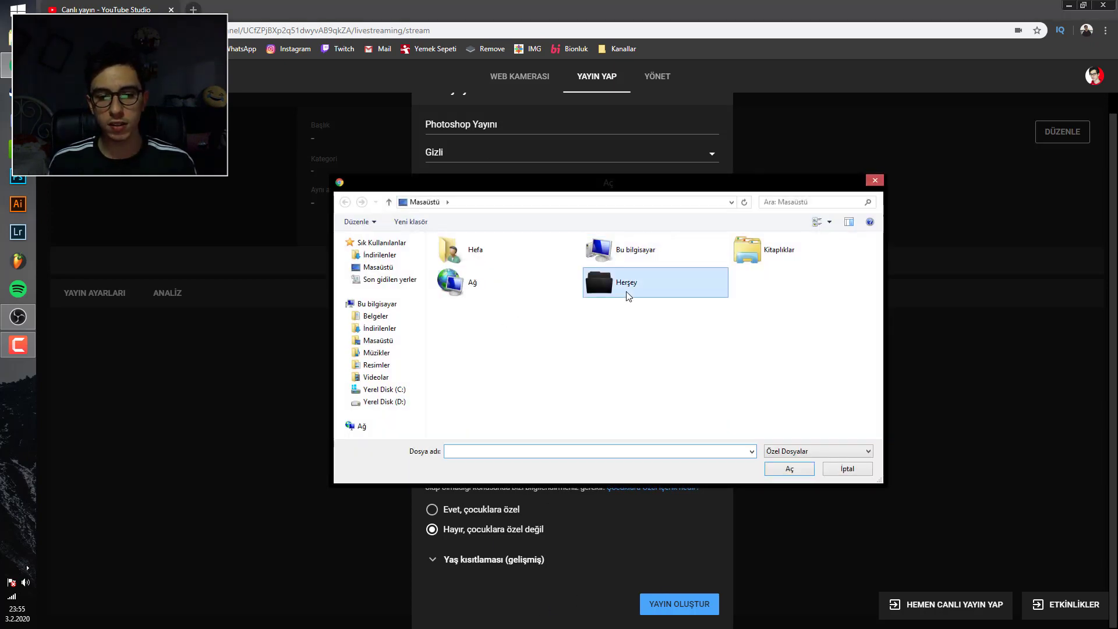
double_click(627, 286)
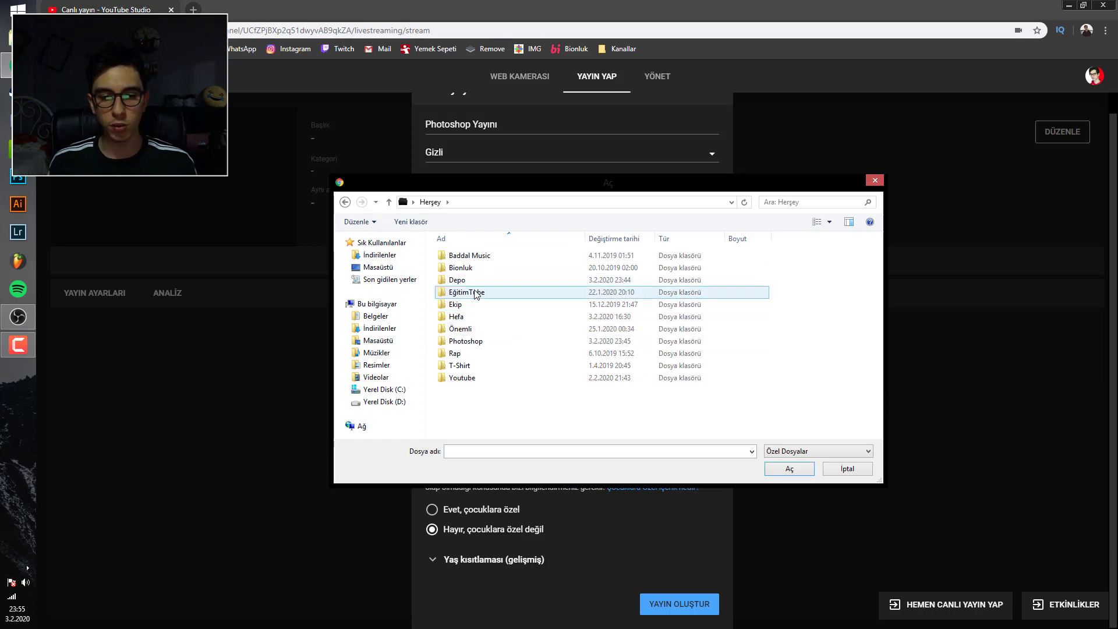
double_click(476, 294)
double_click(474, 268)
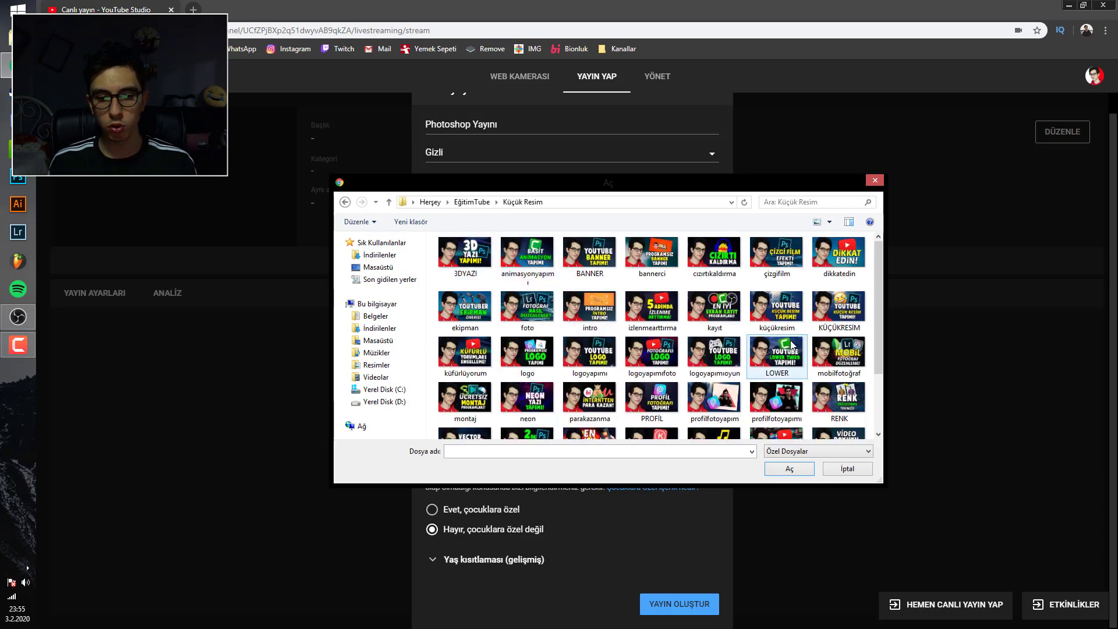
scroll(792, 345, down, 3)
click(651, 412)
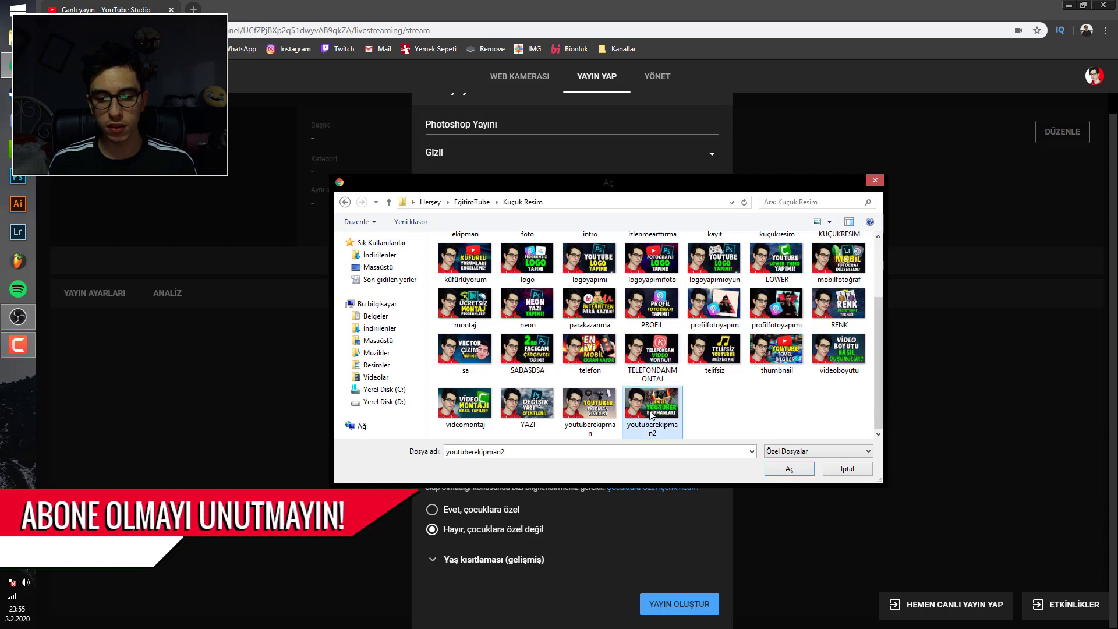
double_click(651, 413)
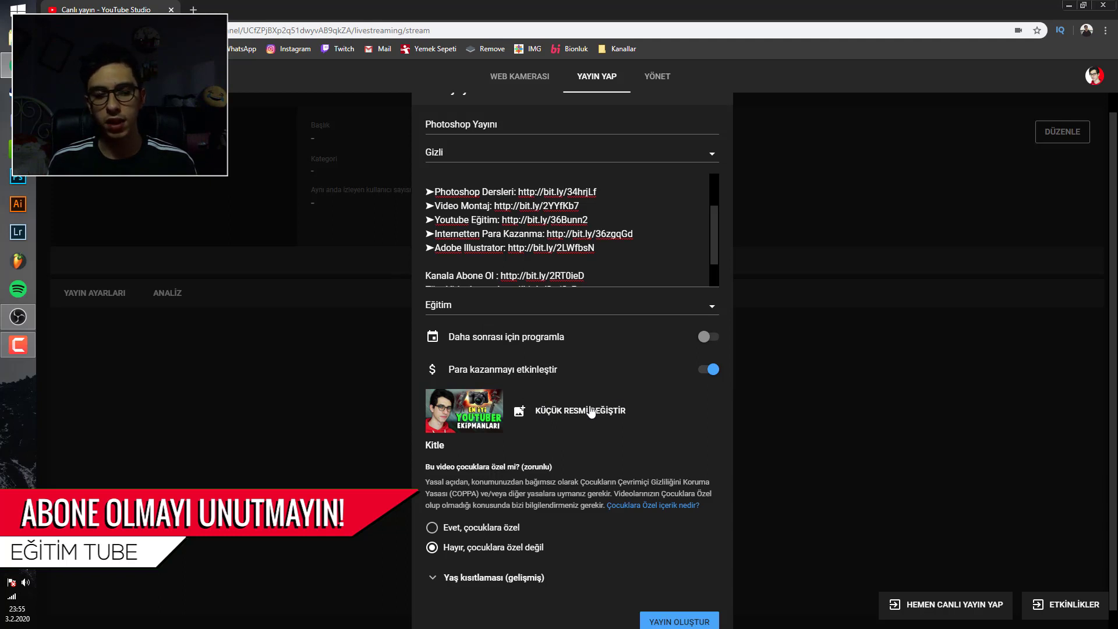
Step: Expand the advanced age restriction section and review the audience and 18+ viewer options
scroll(524, 415, down, 1)
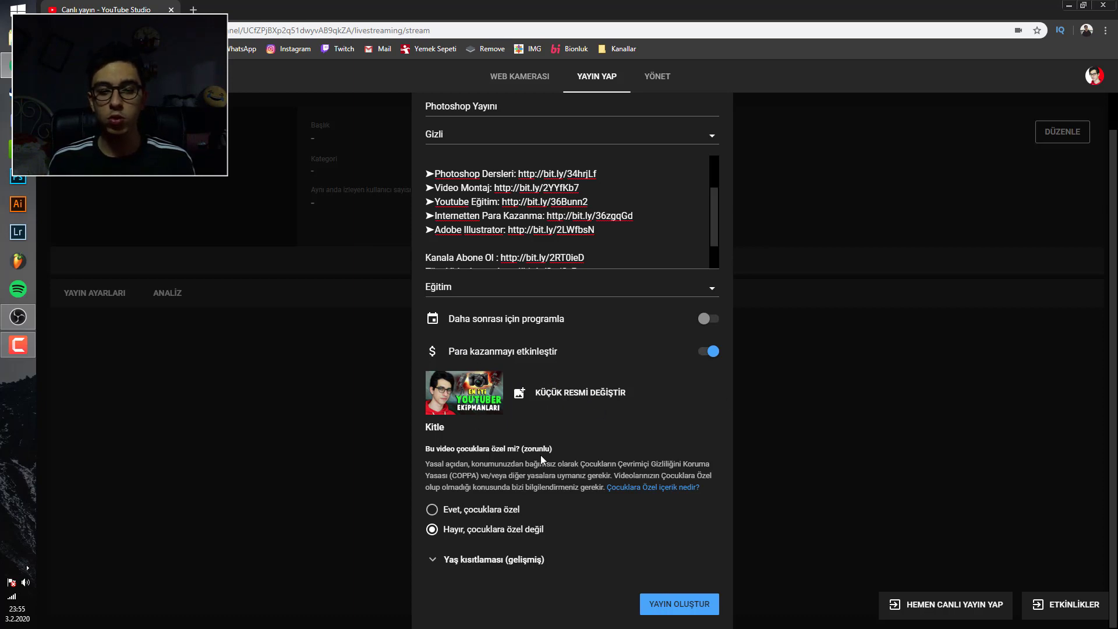
click(486, 560)
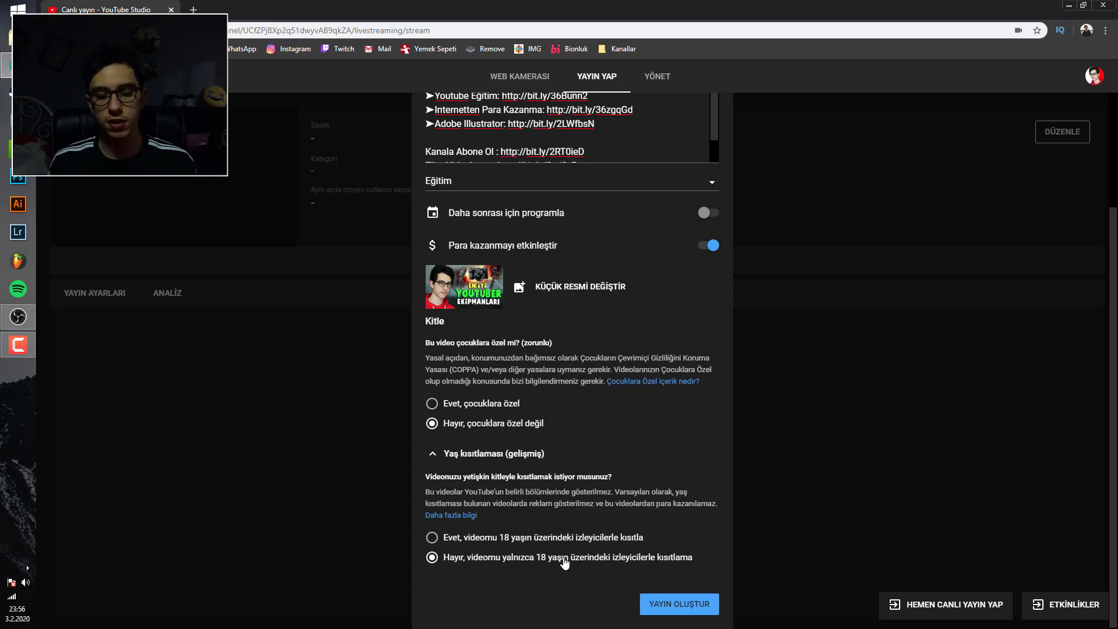
scroll(599, 447, up, 1)
scroll(598, 523, down, 1)
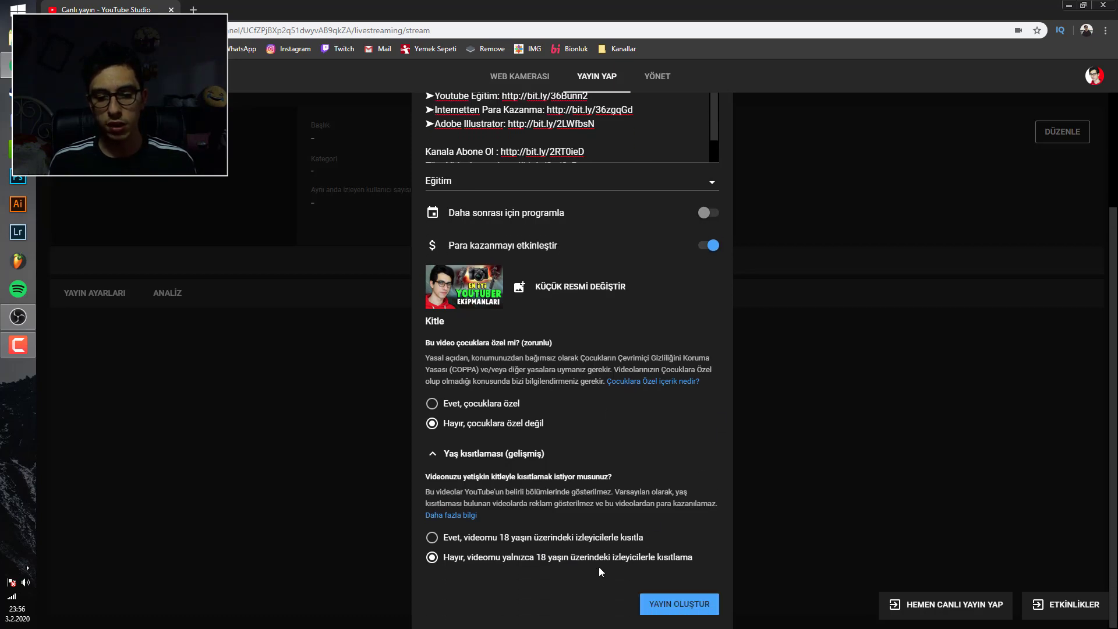
scroll(603, 570, up, 1)
scroll(541, 314, up, 1)
scroll(593, 423, down, 2)
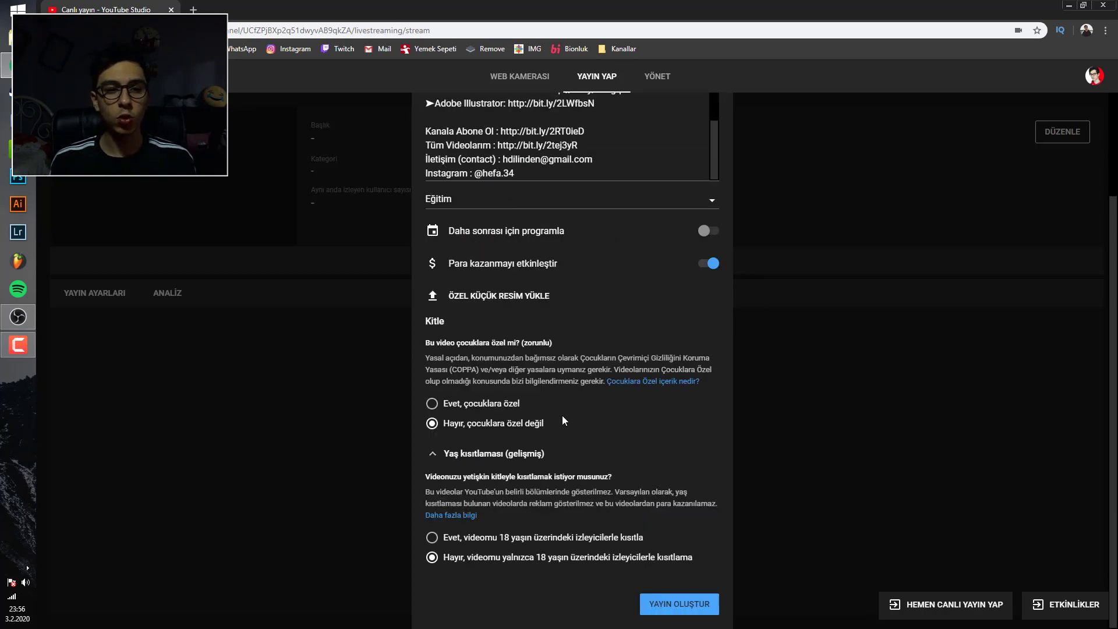
Step: Enter "Photoshop Yayını" again in the stream form's empty title field
scroll(540, 334, up, 2)
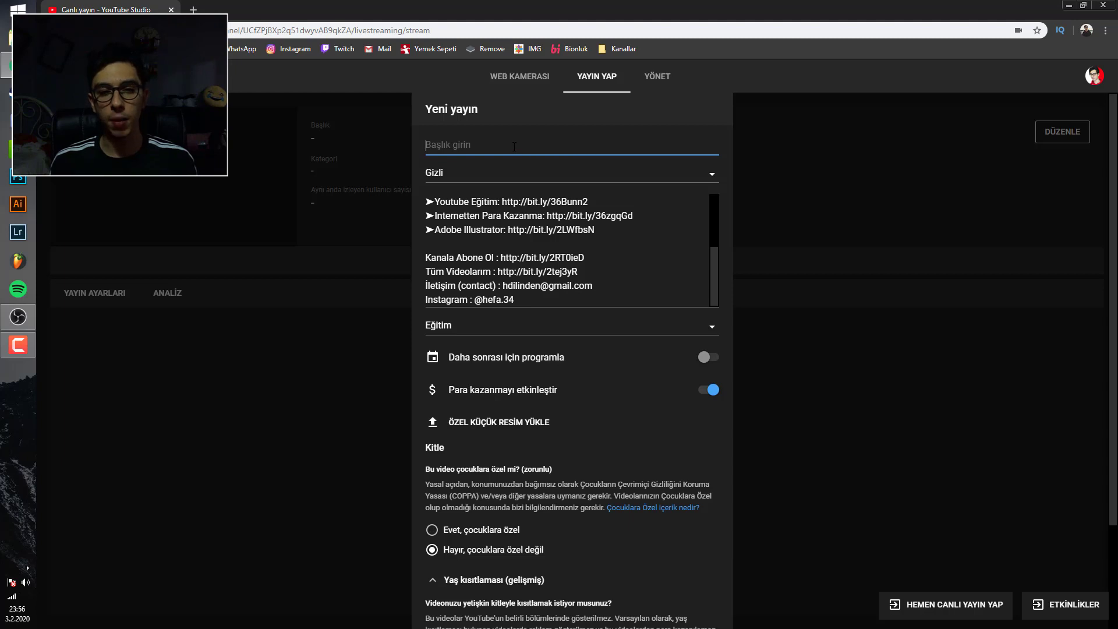
text(Ph)
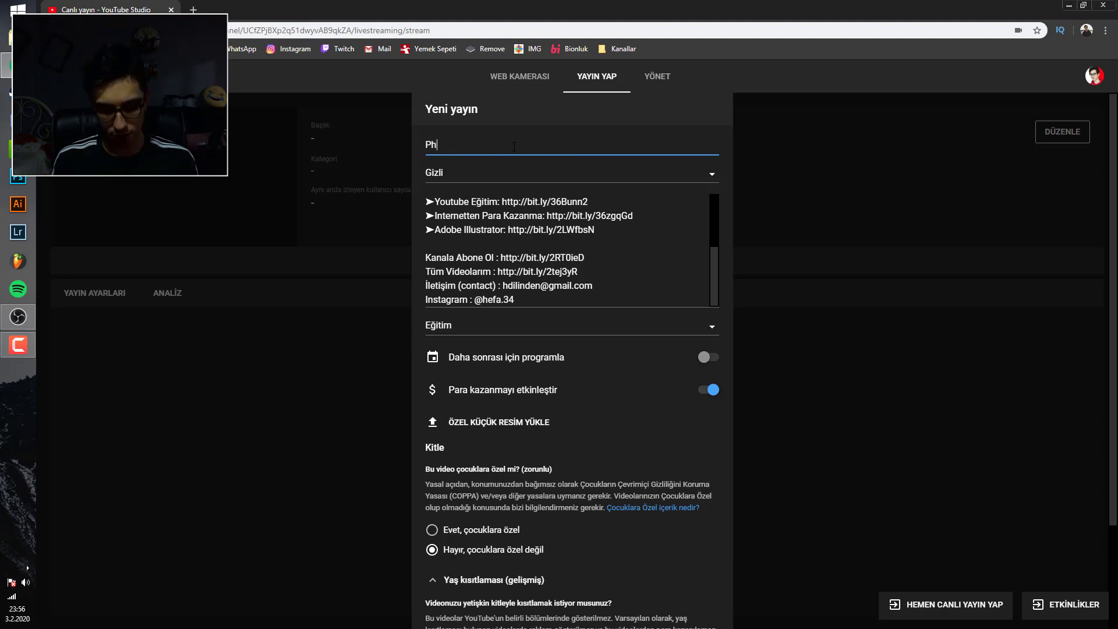
text(otoshop )
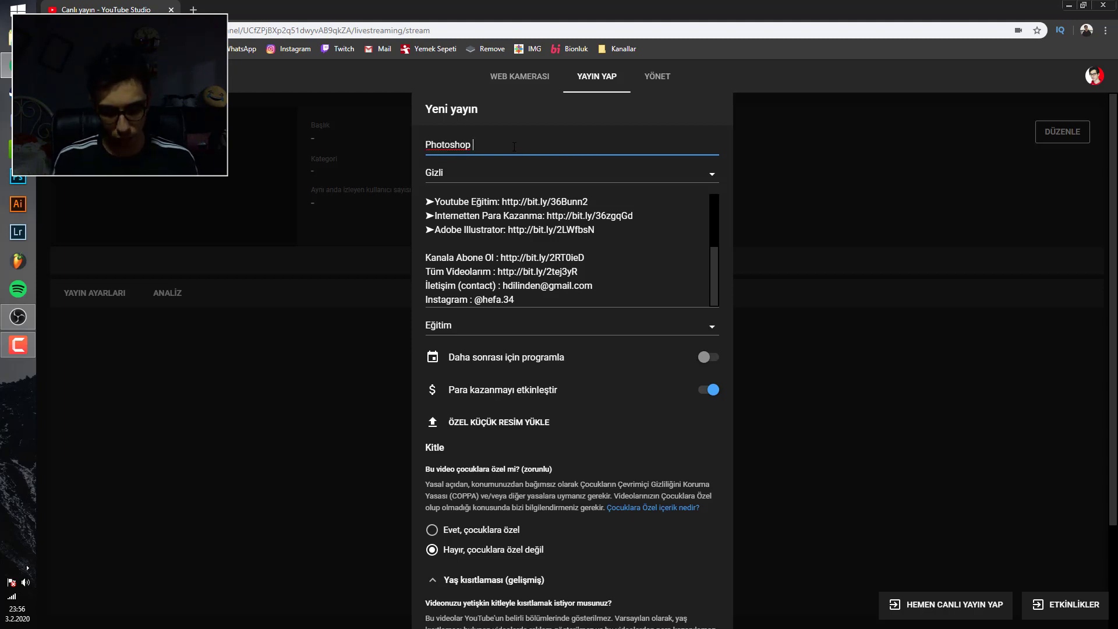
text(Yayını)
scroll(669, 525, down, 2)
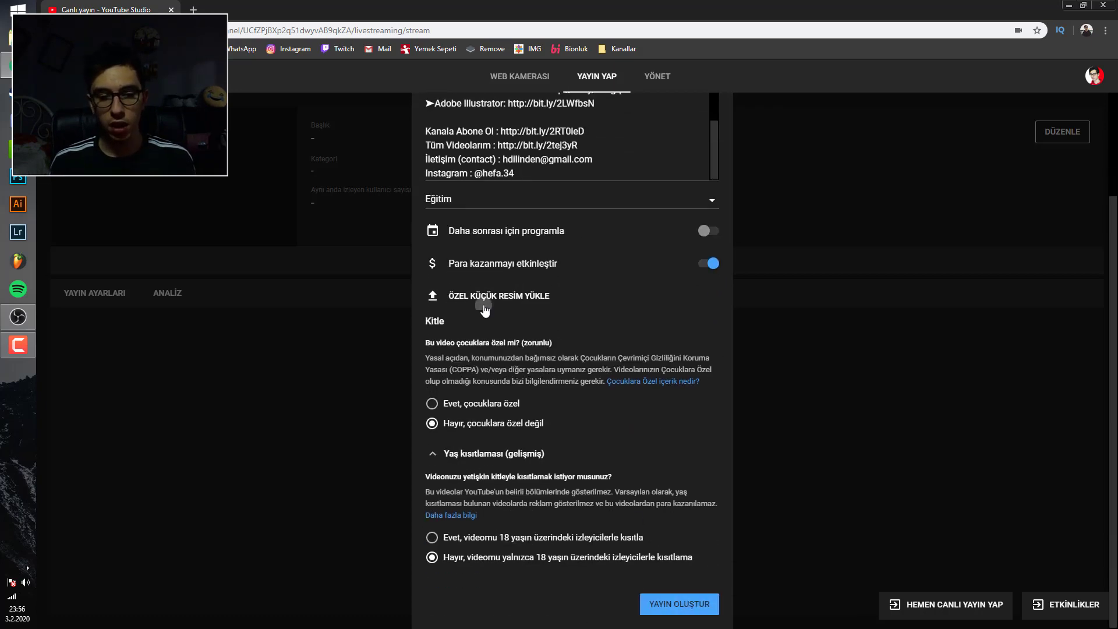
Step: Upload the custom thumbnail image for the stream again and create the live stream
click(553, 295)
double_click(837, 288)
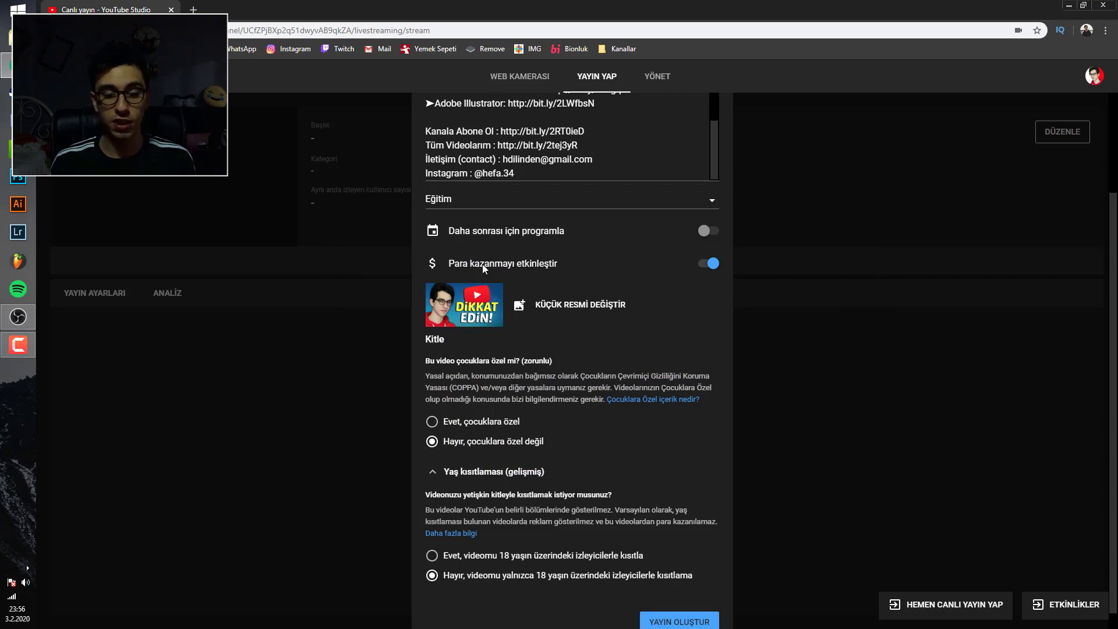
scroll(640, 524, down, 1)
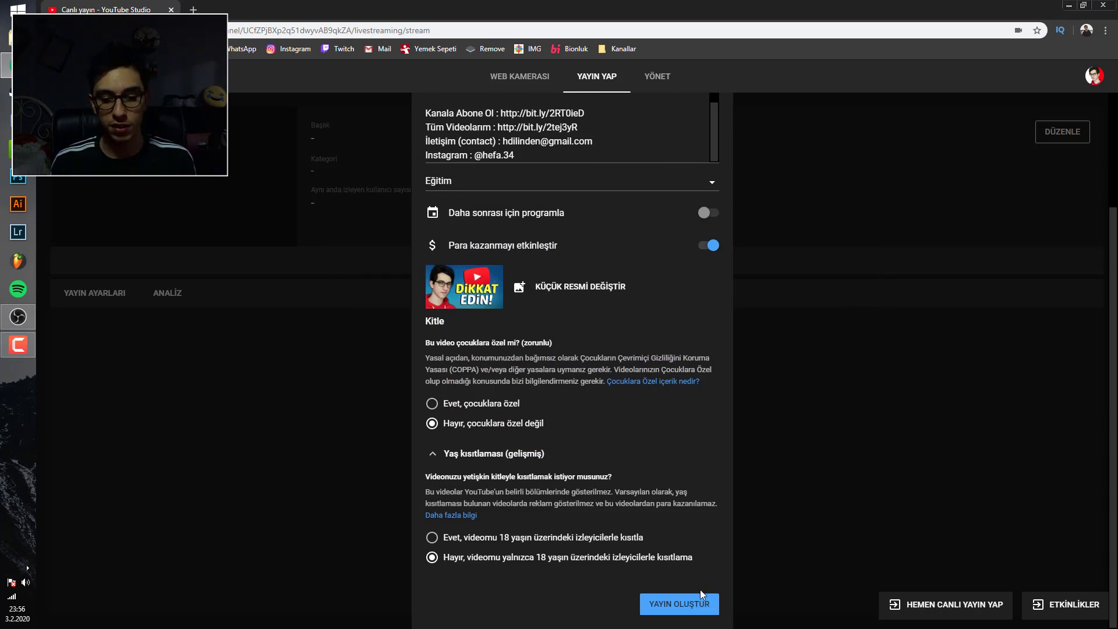
click(686, 603)
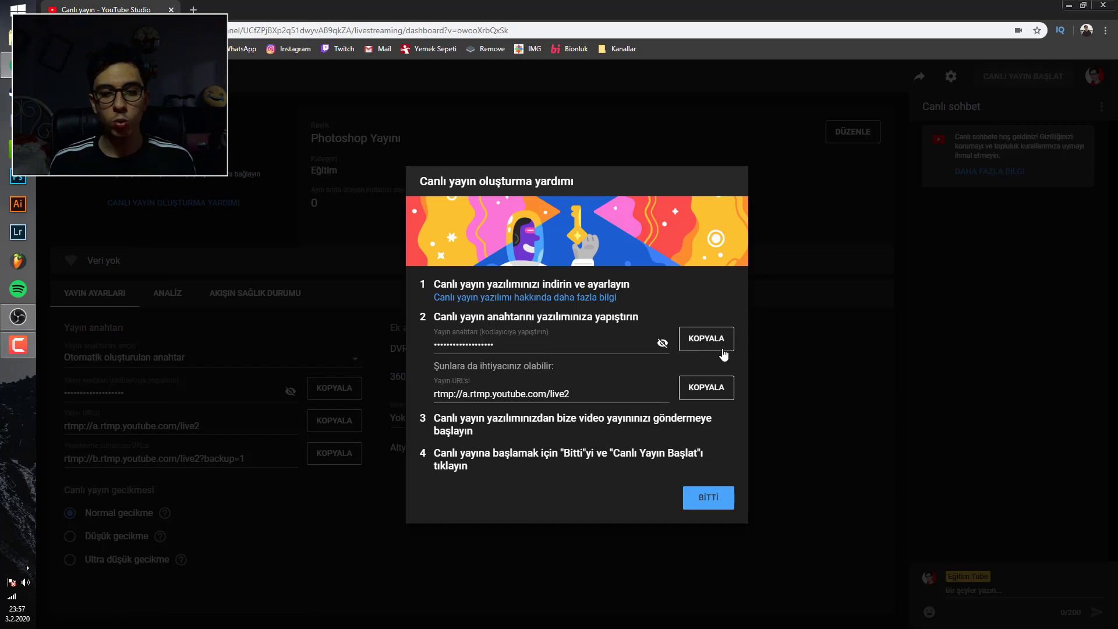
Step: Copy the YouTube stream key, switch to OBS, and set the streaming service to YouTube / YouTube Gaming
click(695, 337)
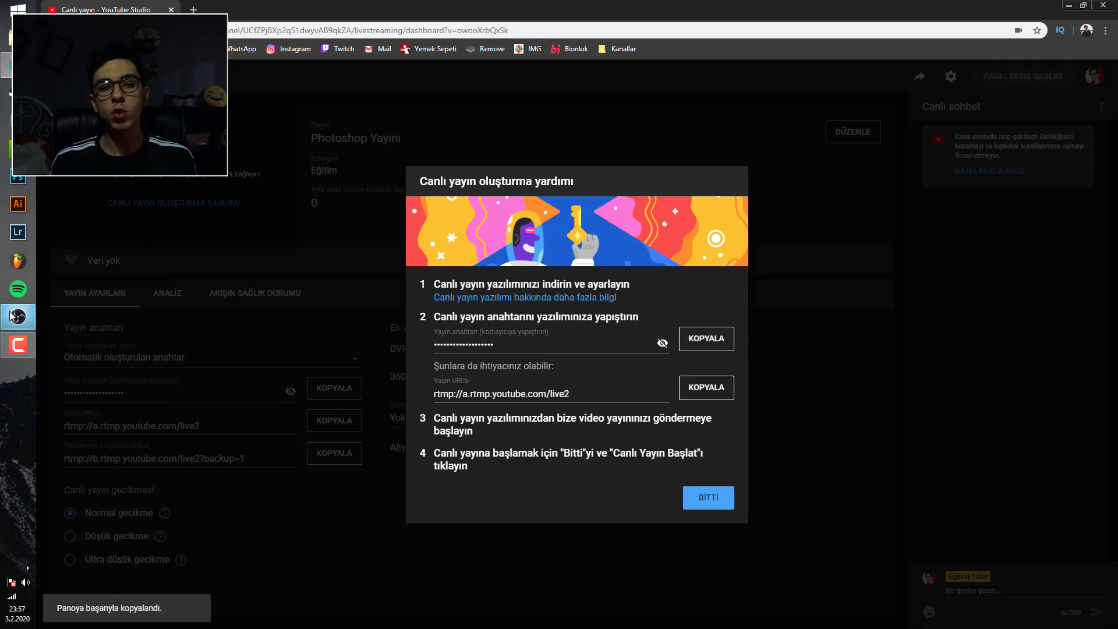
click(9, 312)
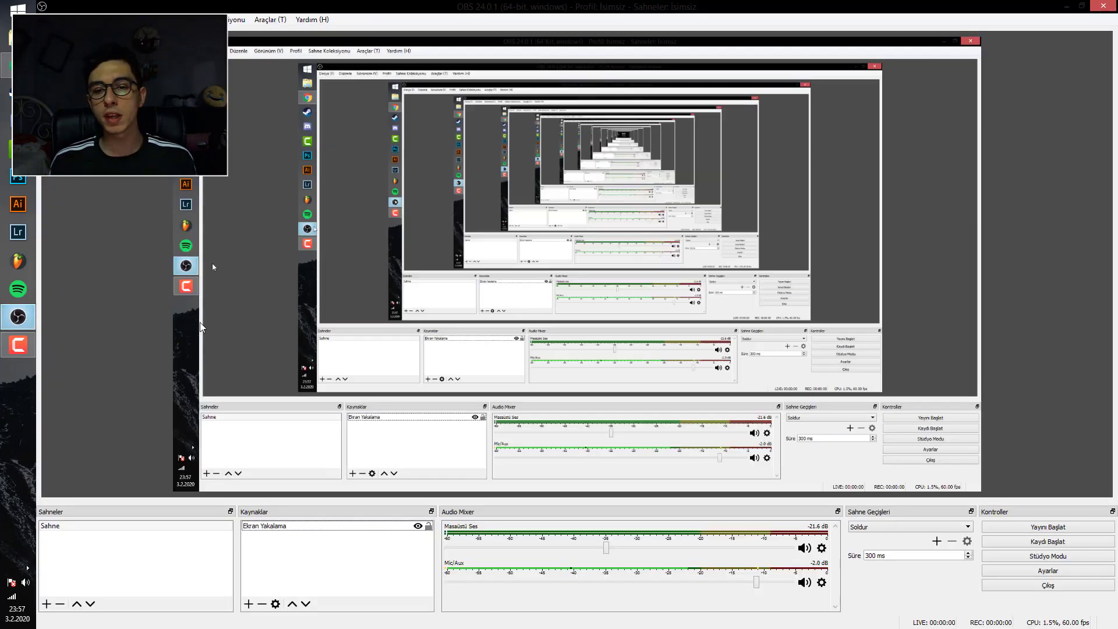
click(1046, 570)
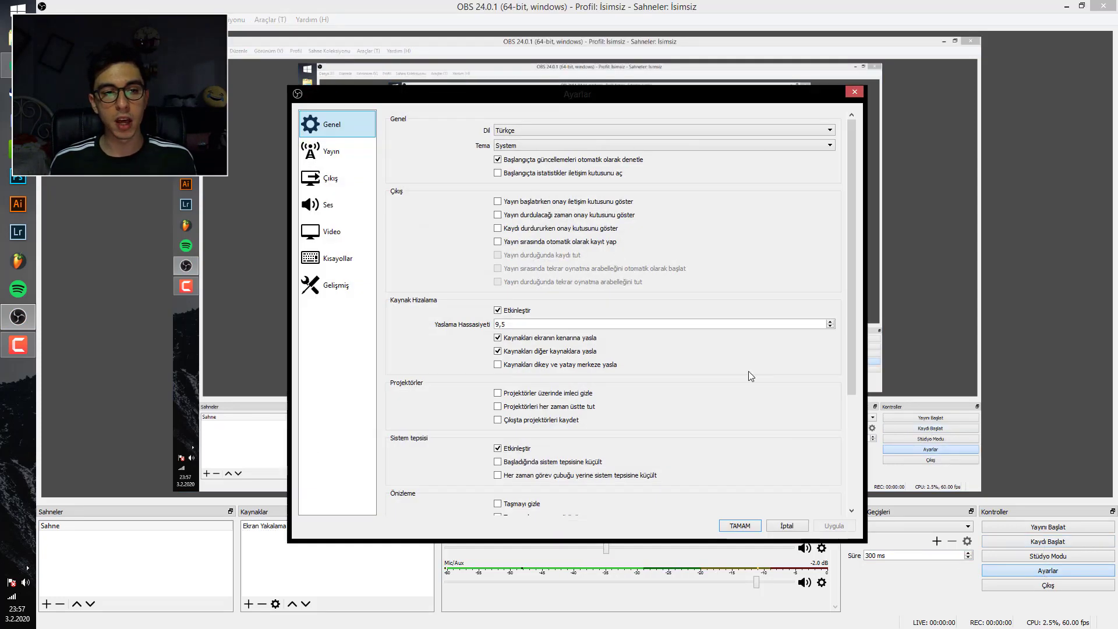
click(362, 150)
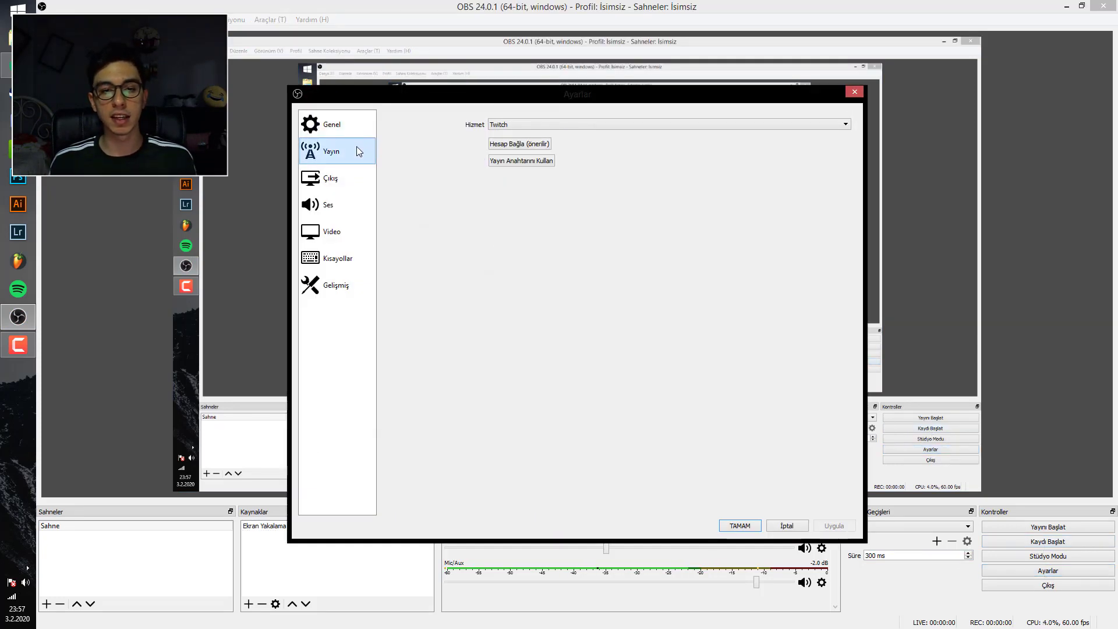
click(553, 125)
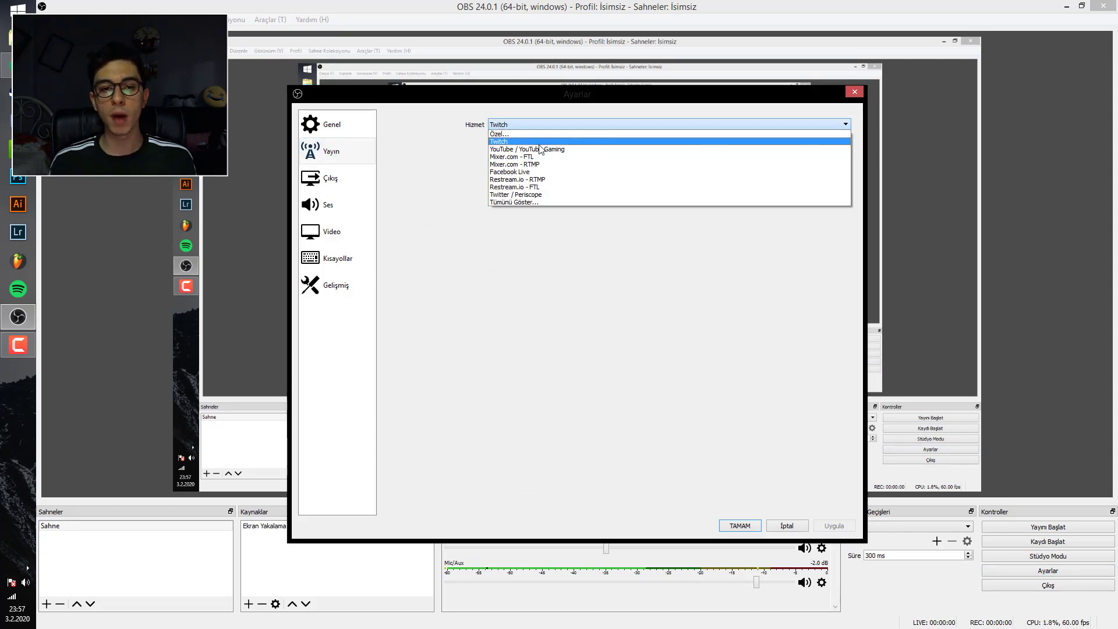
click(553, 149)
Step: Paste the copied stream key into the Yayın Anahtarı field and save the streaming settings
click(526, 157)
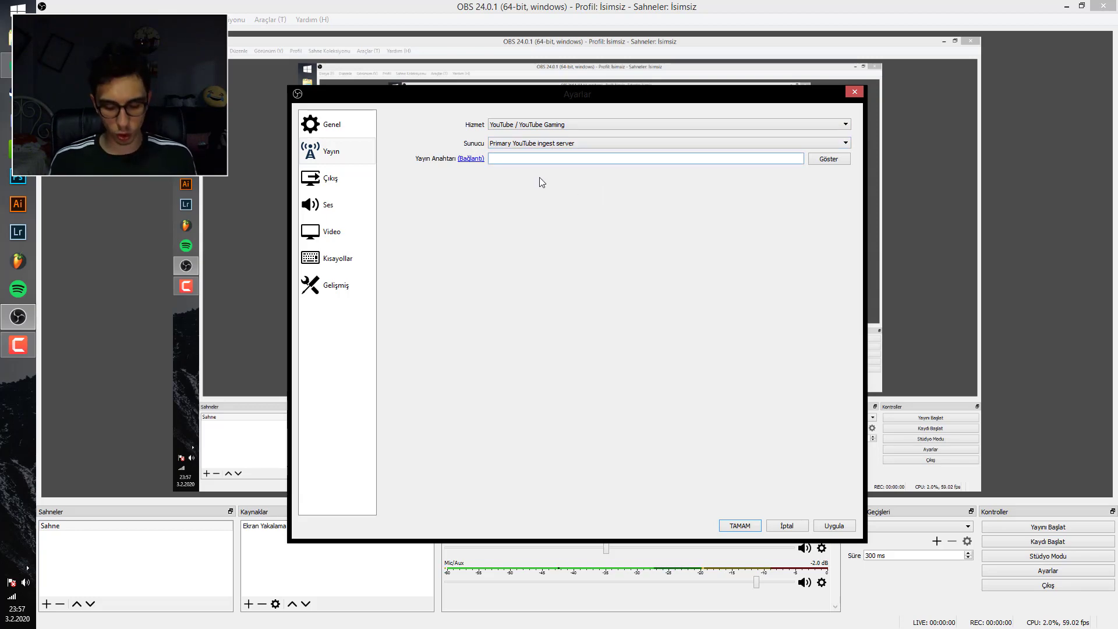
key(ctrl+v)
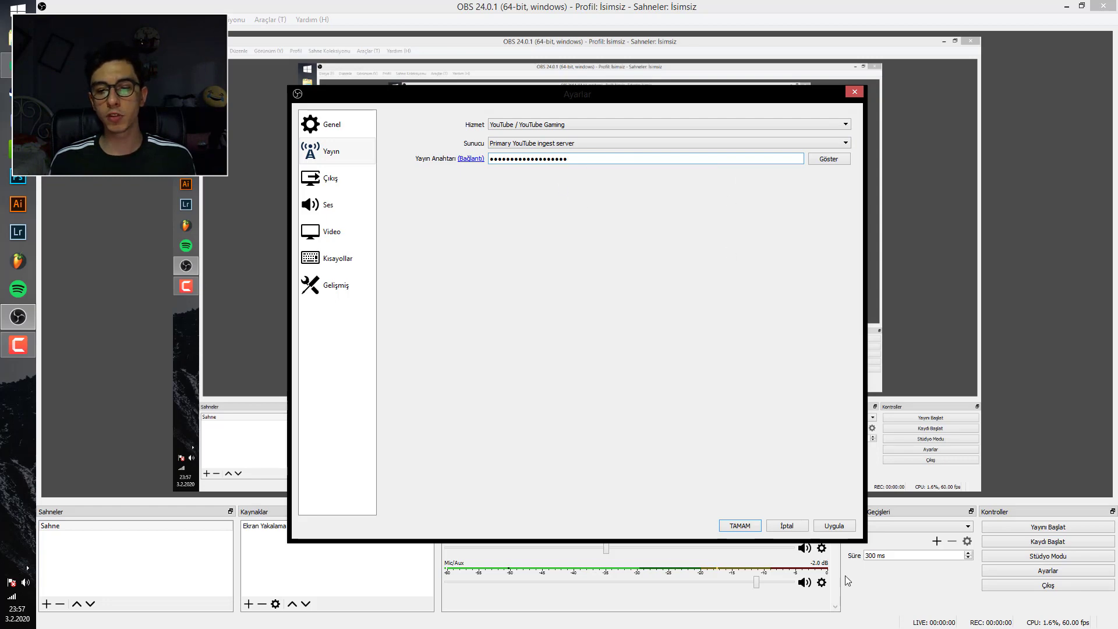
click(833, 525)
click(739, 526)
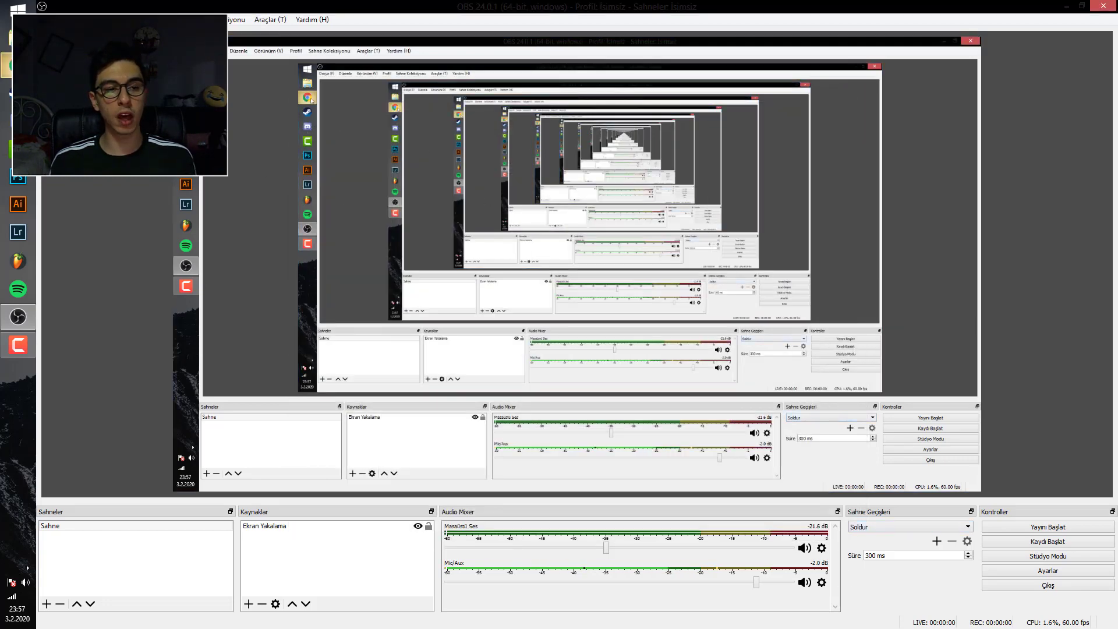
Step: Switch to YouTube Studio and finish the live stream setup help dialog
click(18, 64)
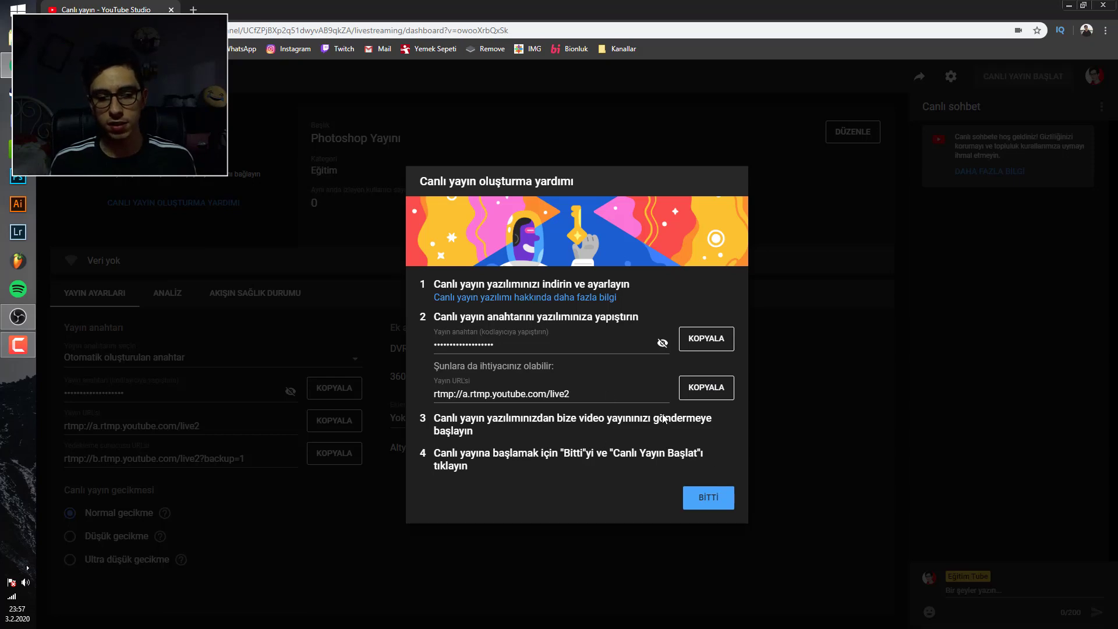
click(711, 498)
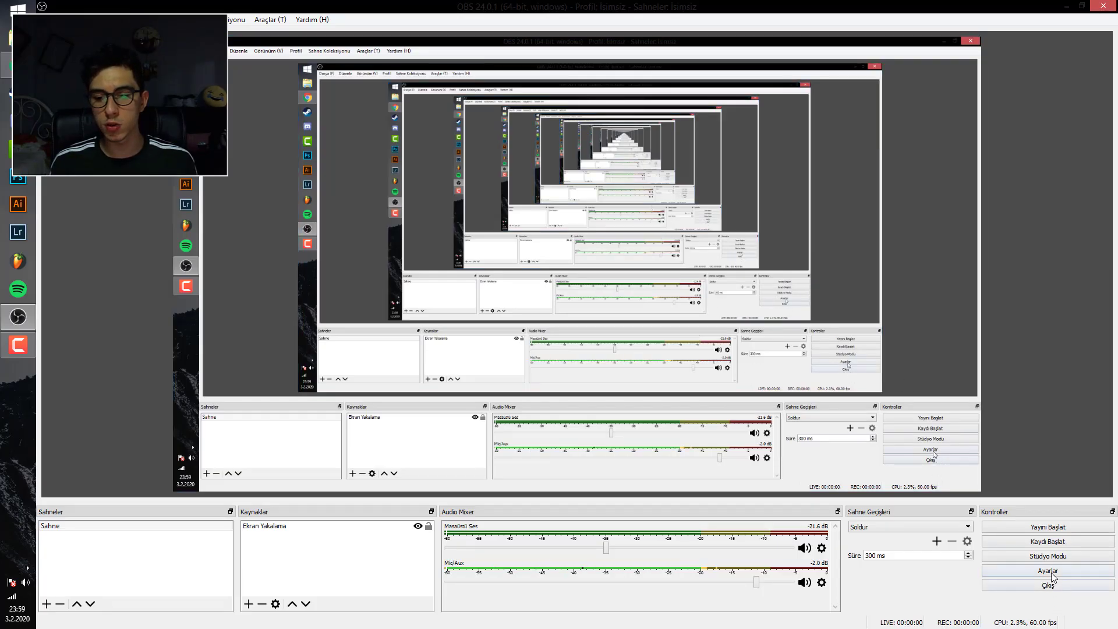
Step: Set the OBS interface theme to Dark (Varsayılan) in the general settings
click(1034, 572)
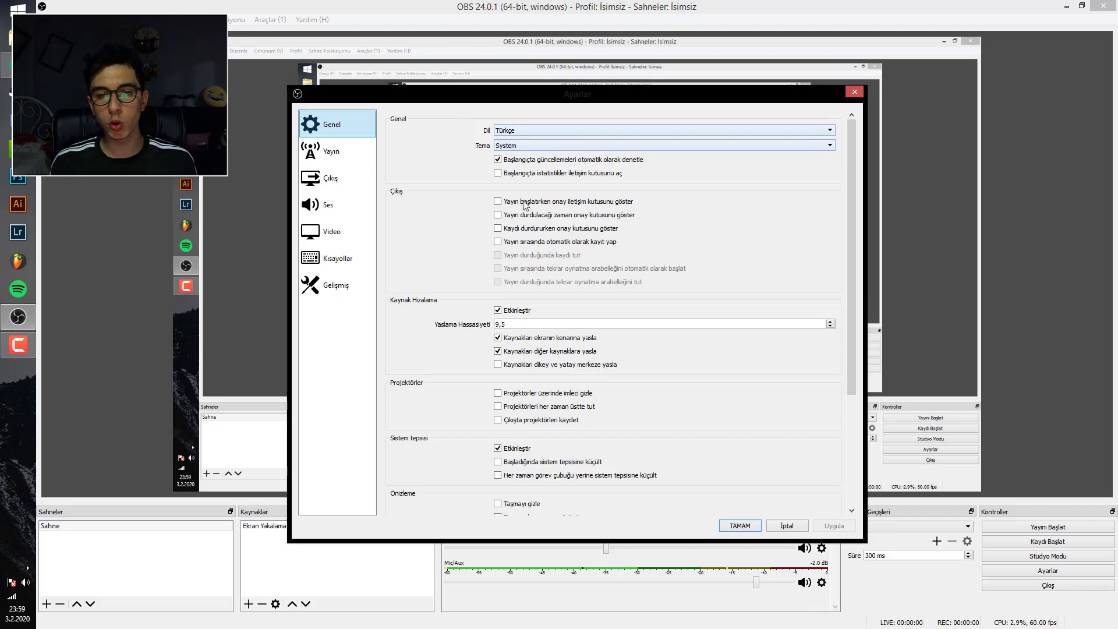
drag(851, 165, 851, 168)
click(703, 142)
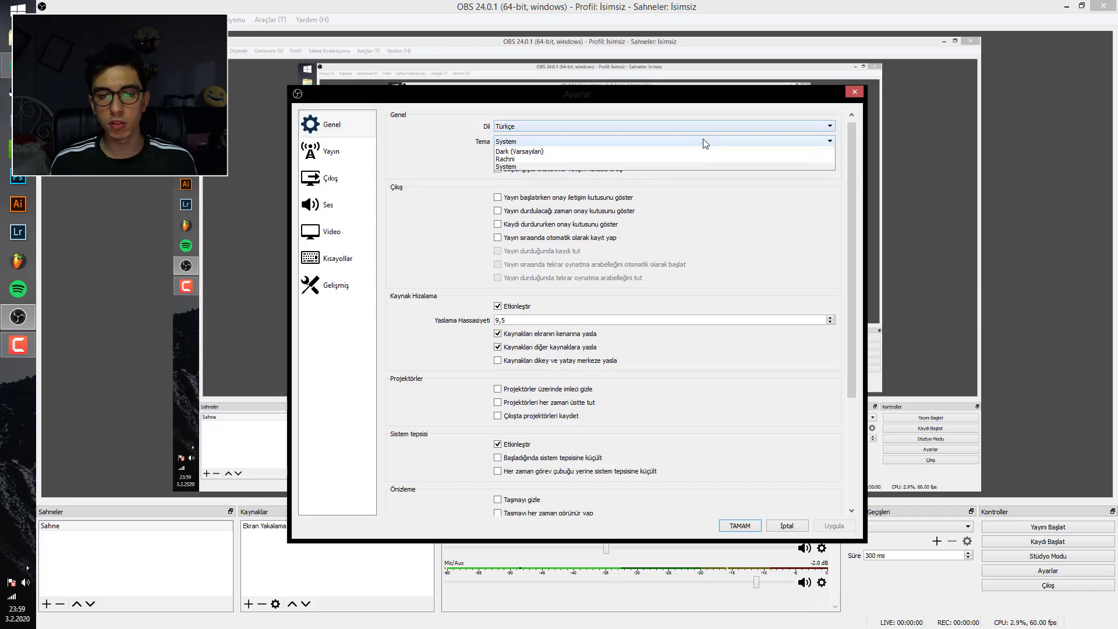
click(701, 142)
click(692, 141)
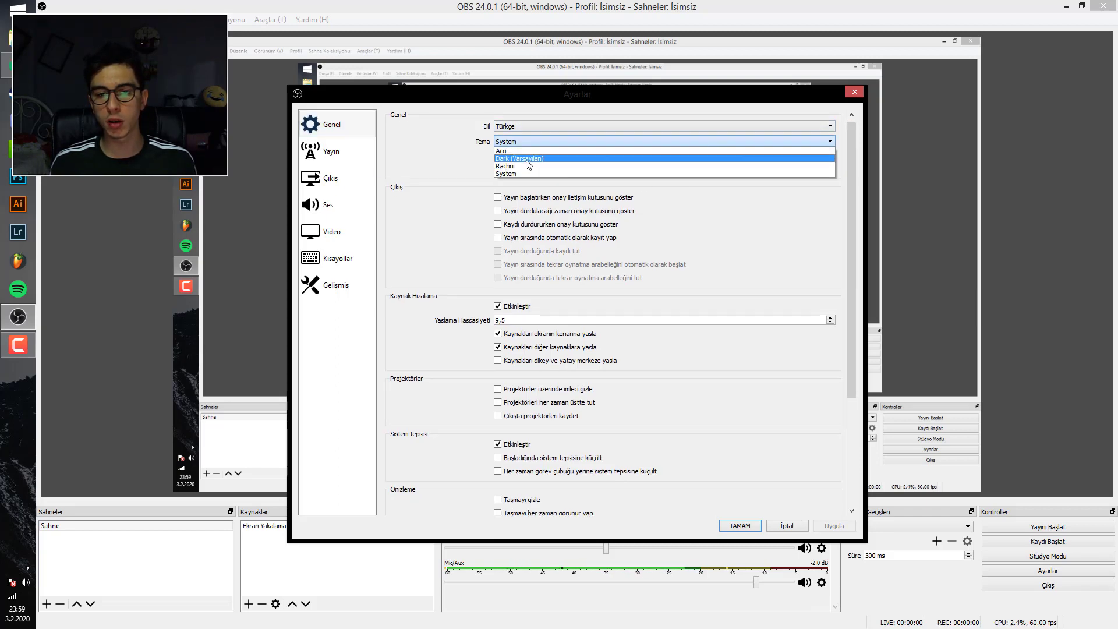
click(675, 158)
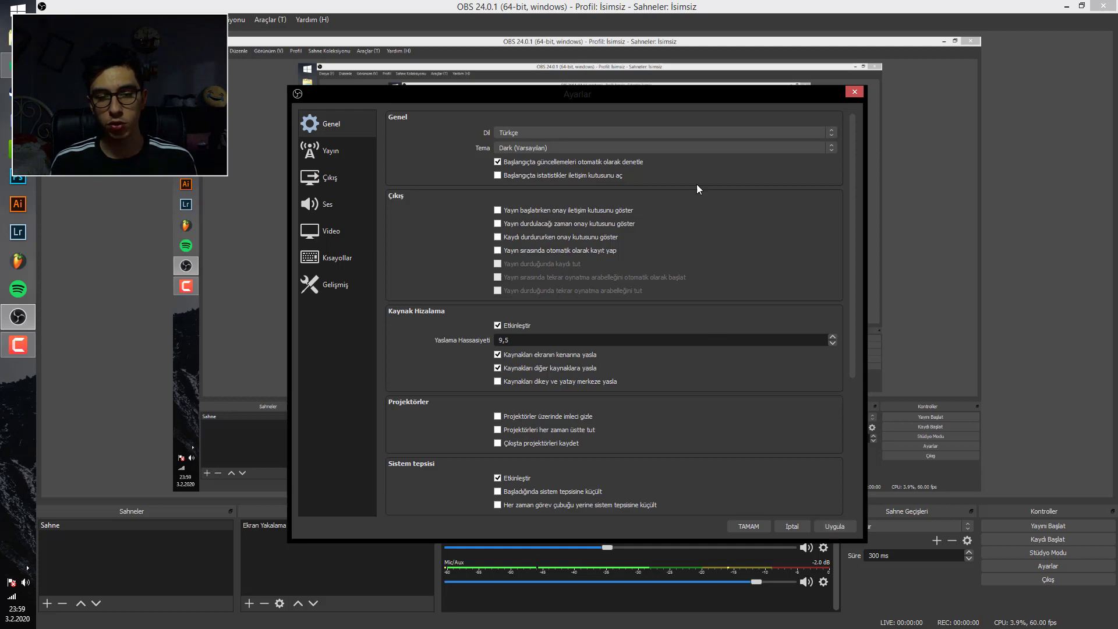
Step: Review the remaining general settings and the streaming audio bitrate options in the output settings
drag(850, 186, 850, 194)
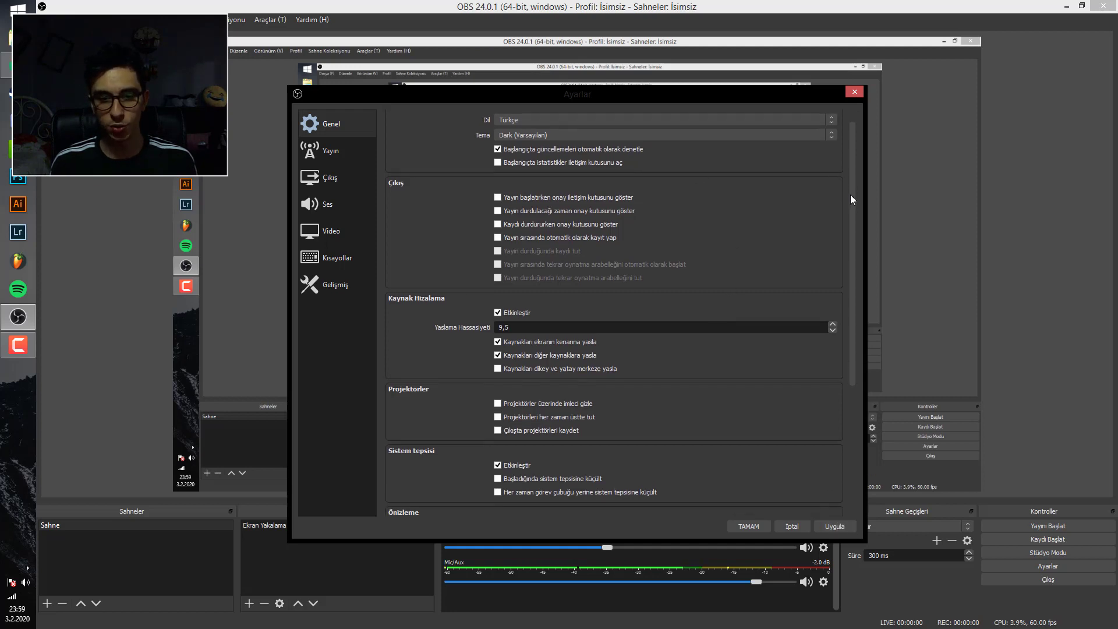
scroll(850, 195, down, 4)
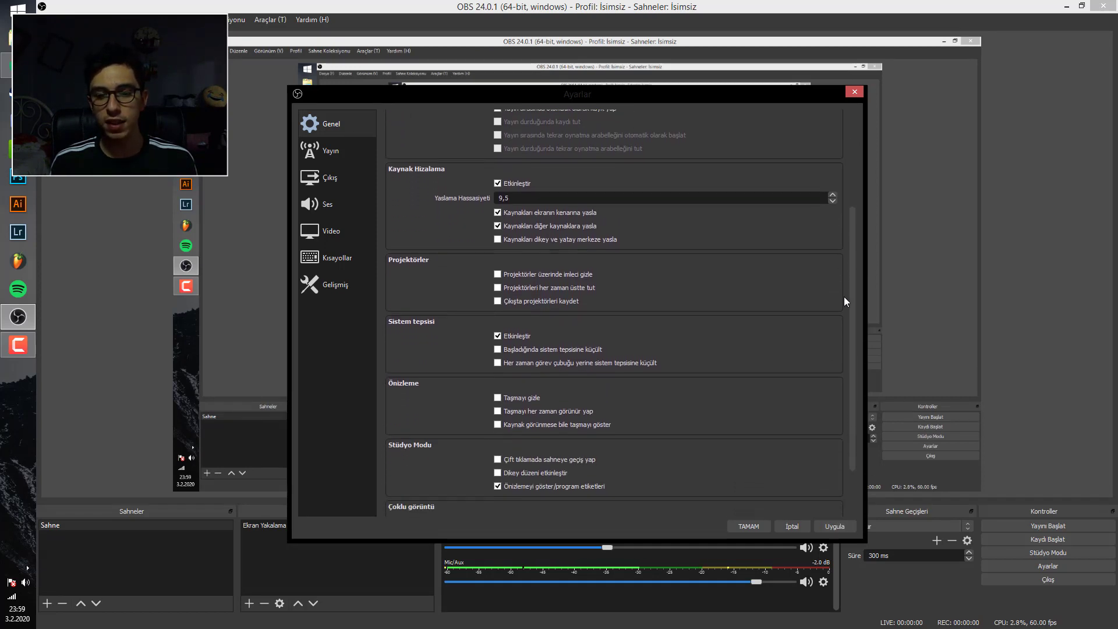
scroll(845, 301, down, 2)
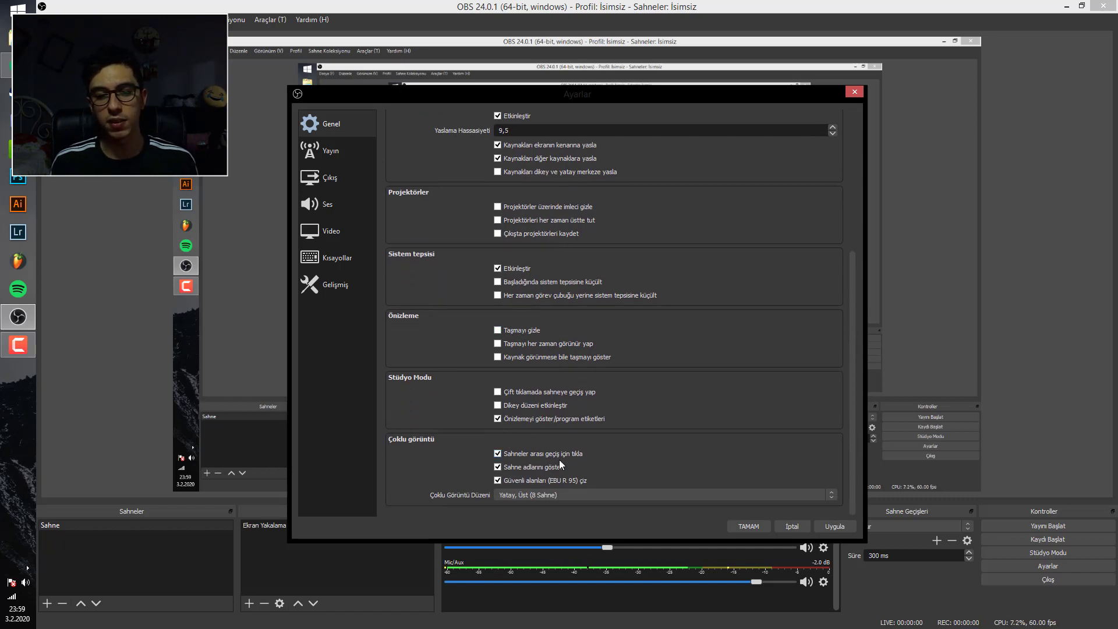
click(340, 175)
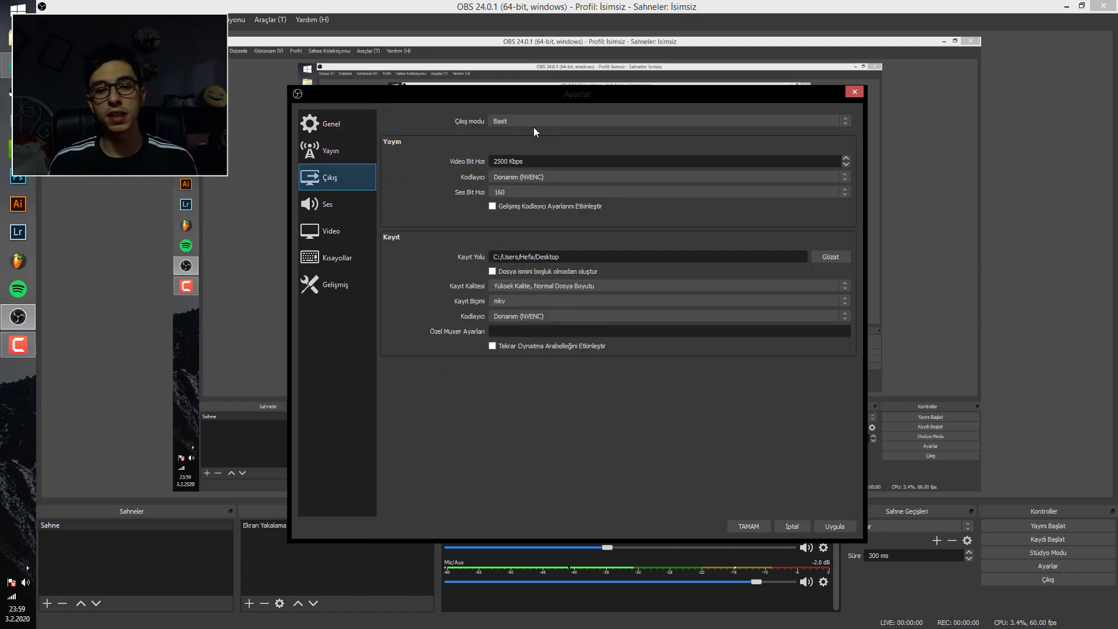
click(528, 191)
click(528, 189)
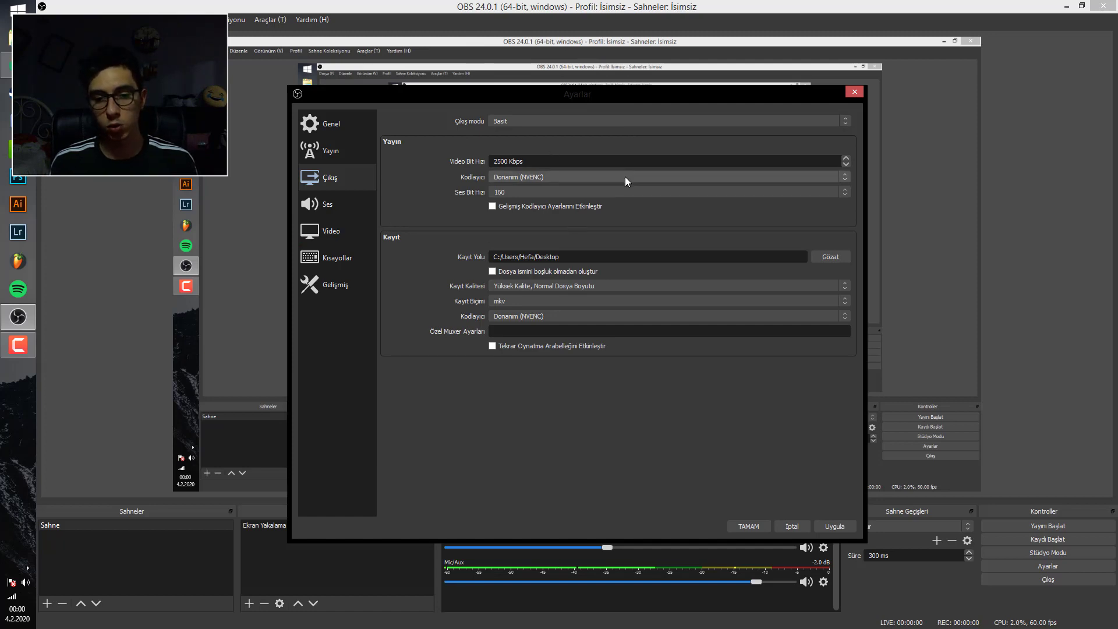
Step: Try mp4 as the recording format and set it back to mkv
click(510, 302)
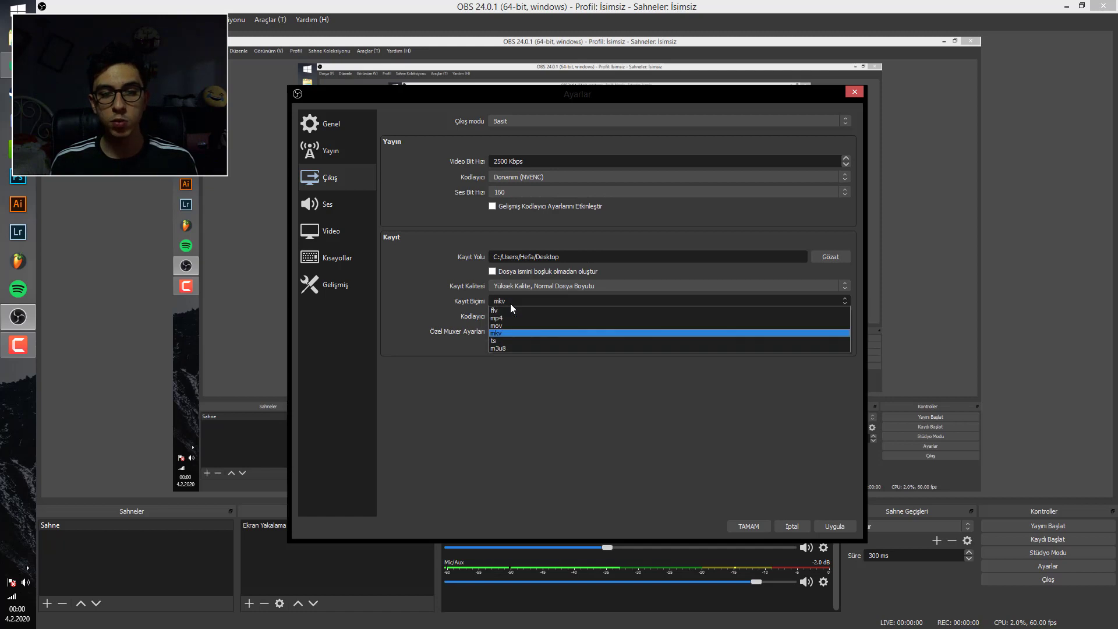
click(510, 302)
click(509, 300)
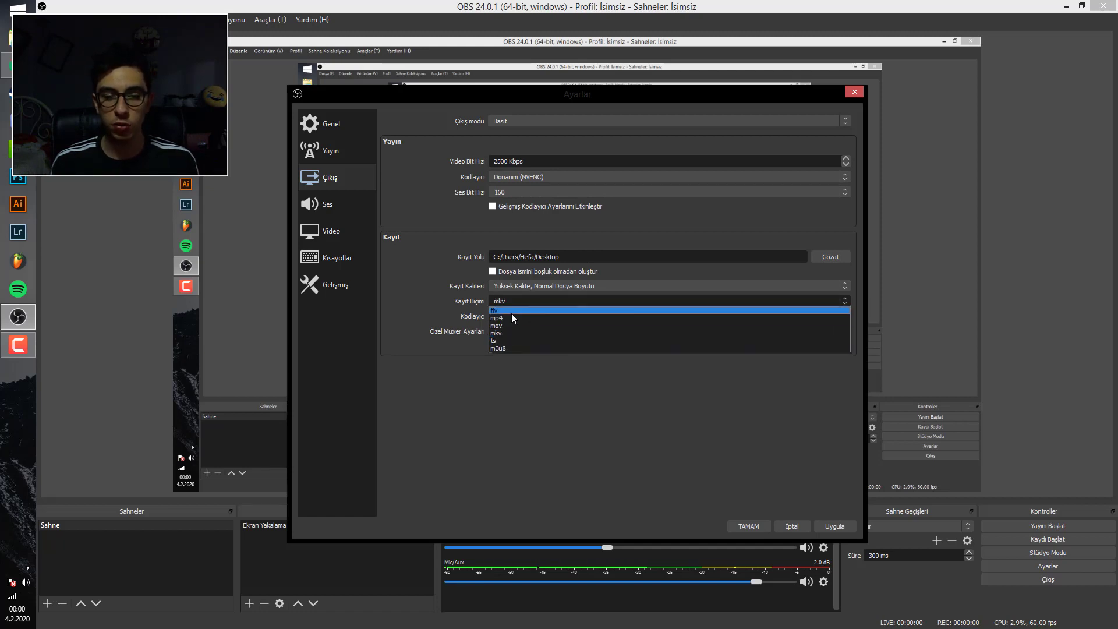
click(511, 316)
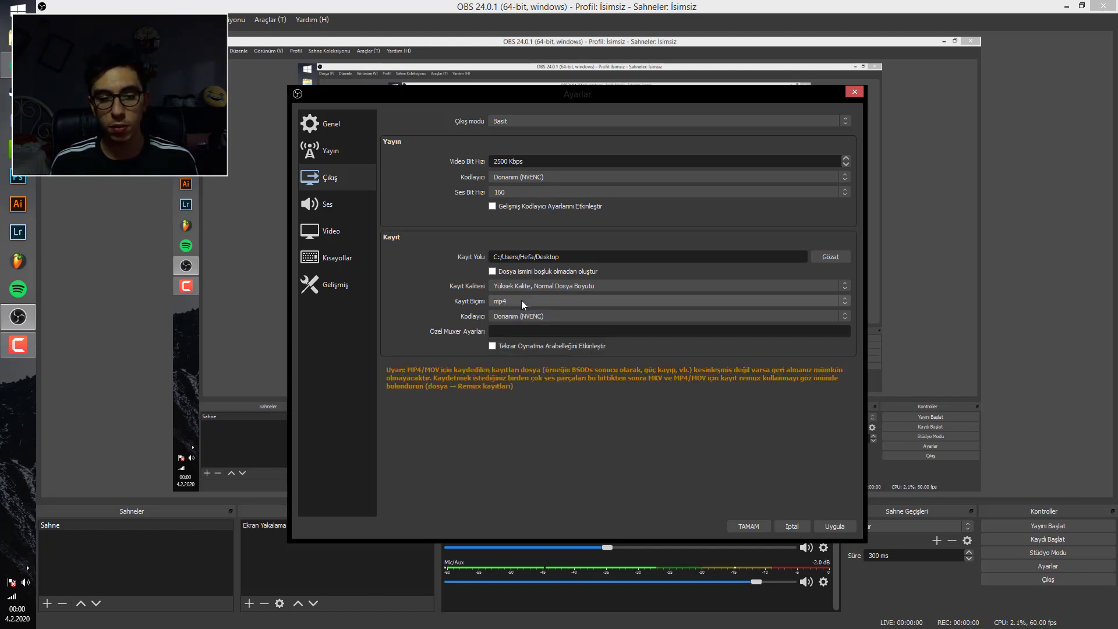
click(521, 300)
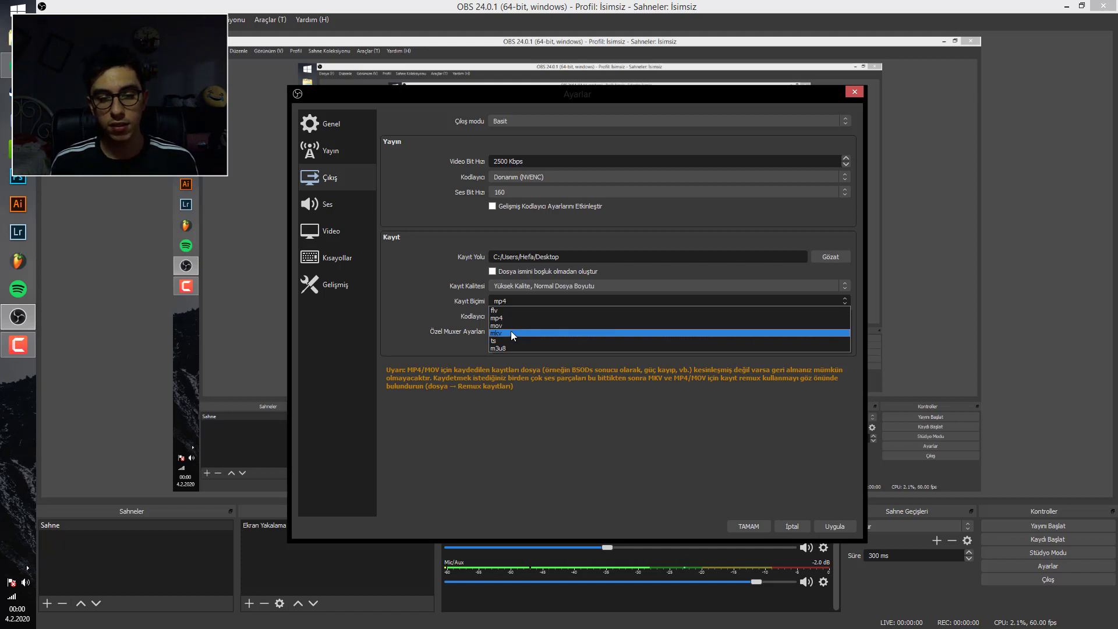
click(511, 332)
Step: Examine the recording and streaming encoder choices and the audio bitrate options
click(540, 316)
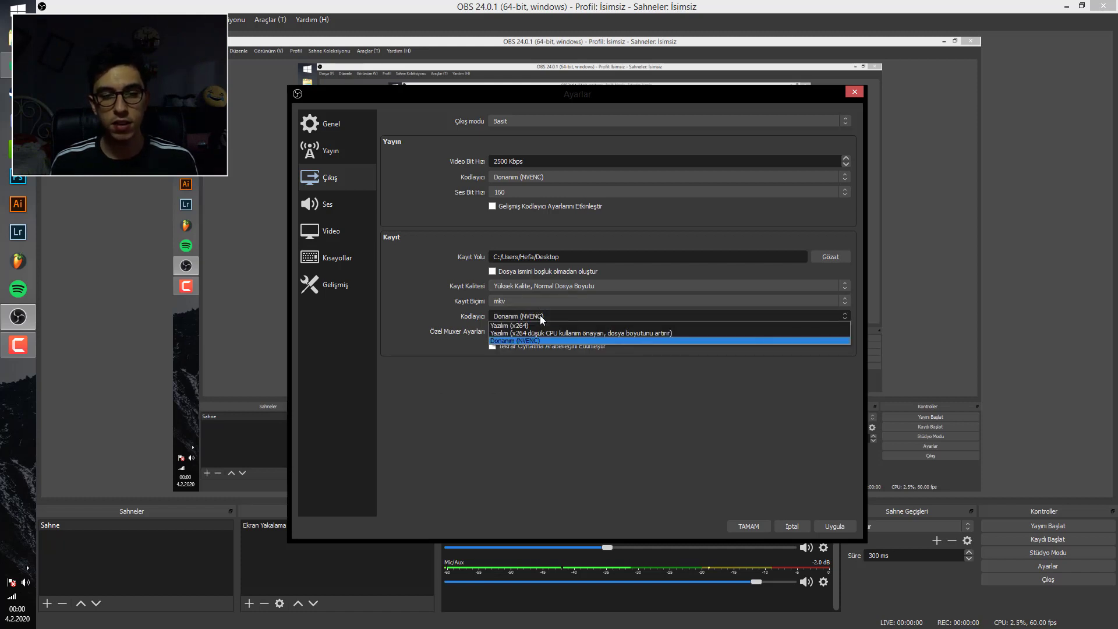
click(541, 317)
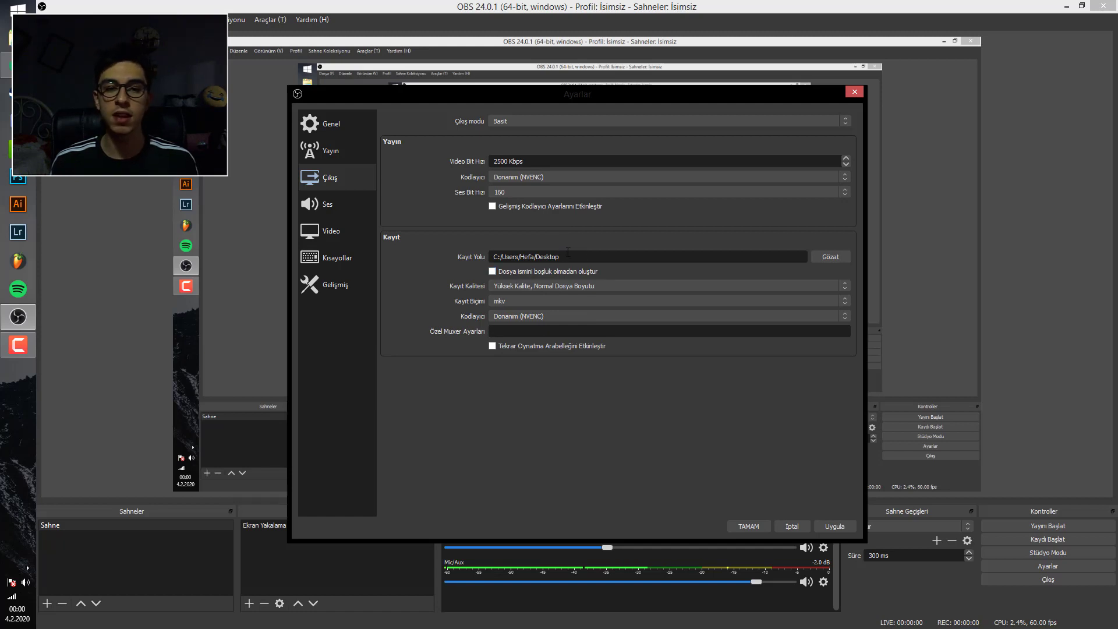
click(532, 176)
click(533, 175)
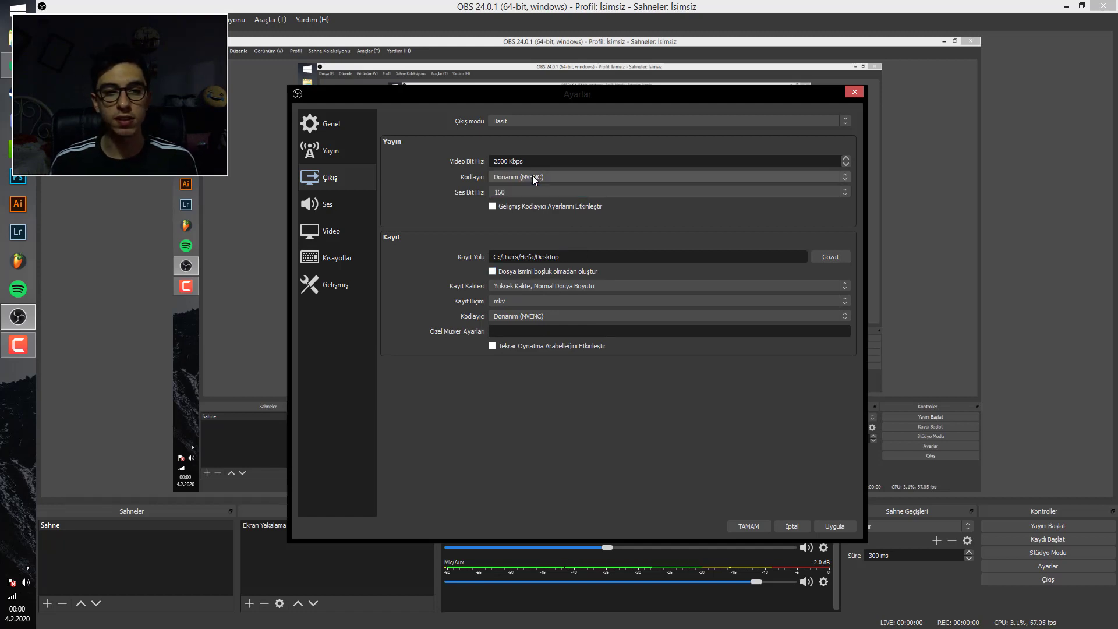
click(522, 187)
click(521, 186)
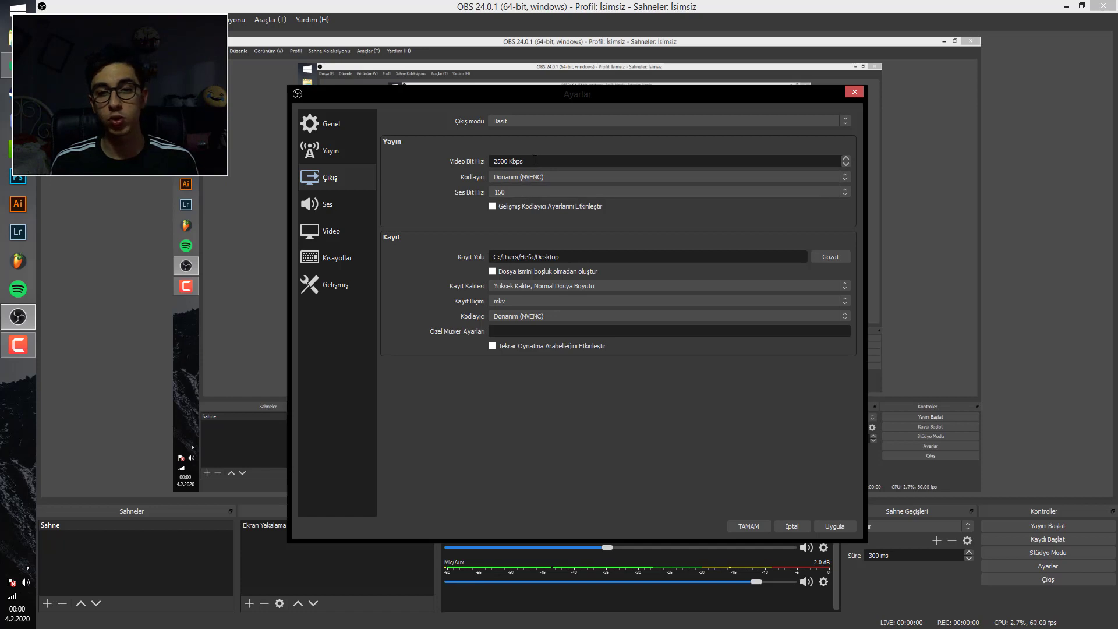
Step: Try the Gelişmiş output mode, review its stream, recording, audio and replay buffer settings, and return to Basit mode
click(513, 119)
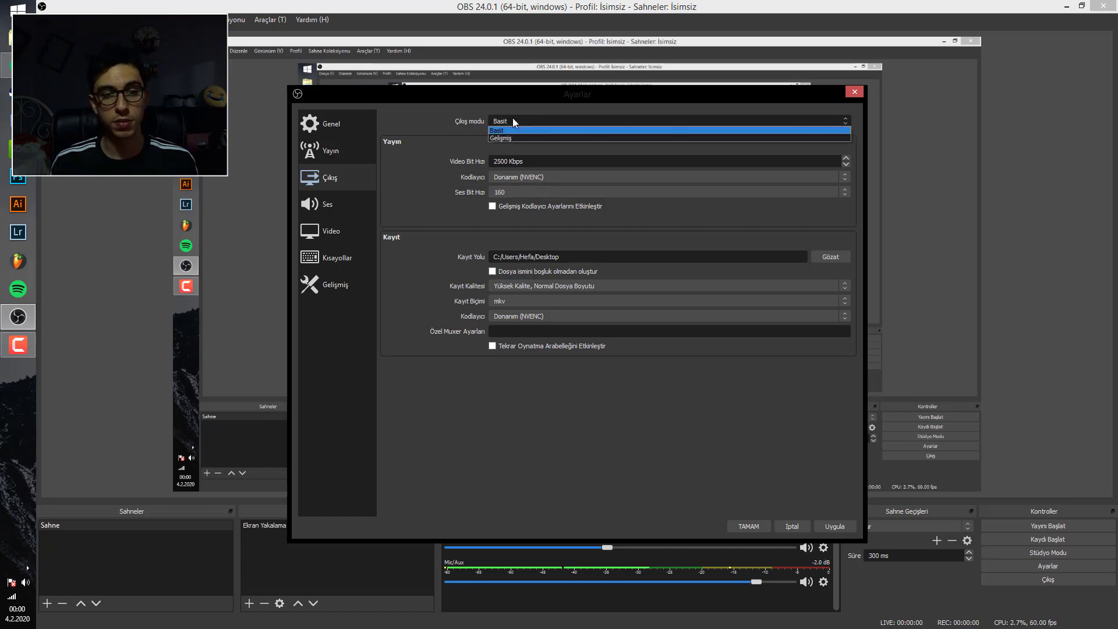
click(512, 118)
click(512, 121)
click(508, 137)
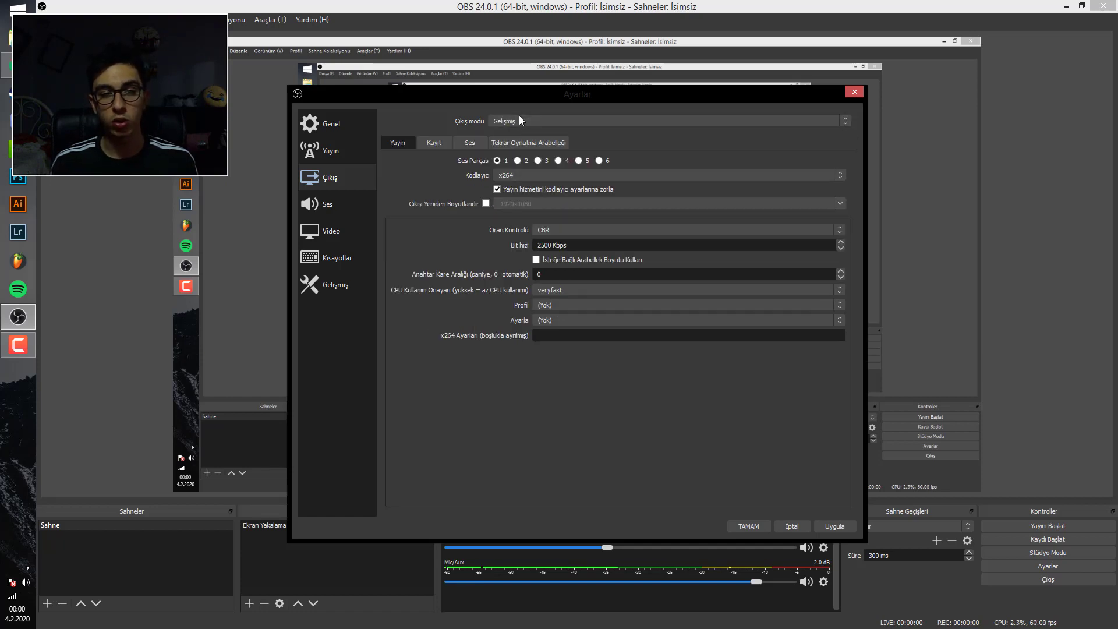
click(442, 142)
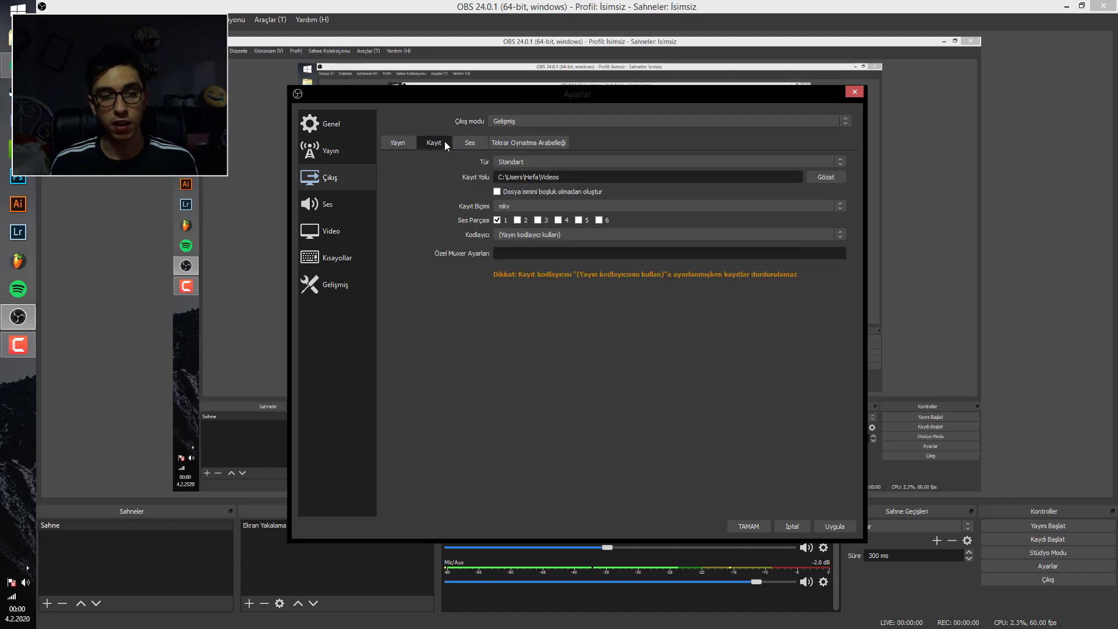
click(469, 143)
click(500, 143)
click(402, 143)
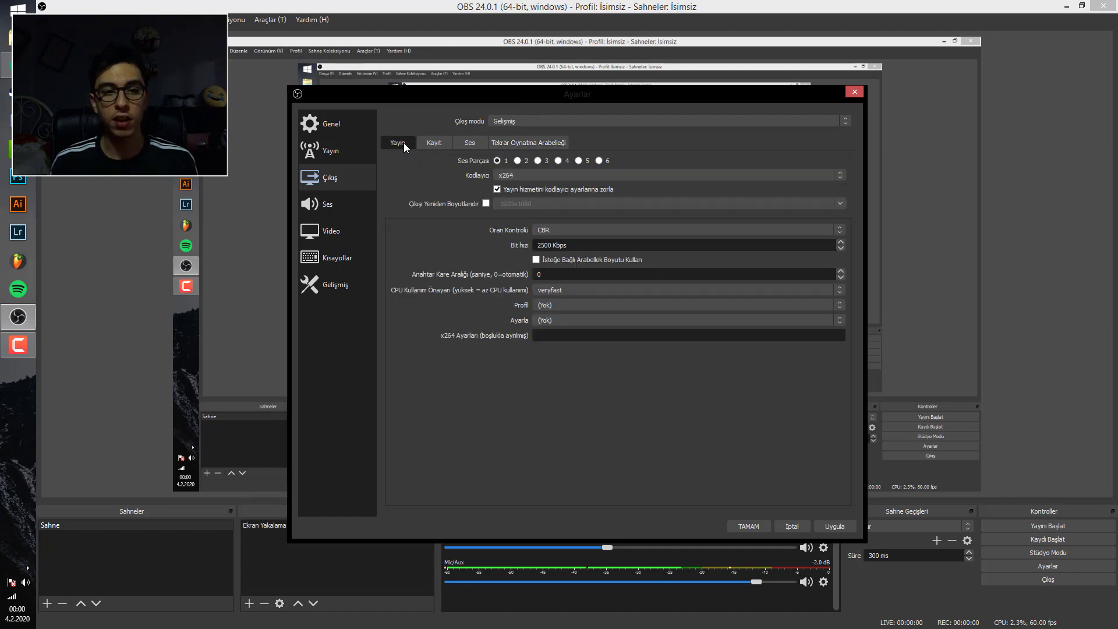
click(553, 121)
click(518, 129)
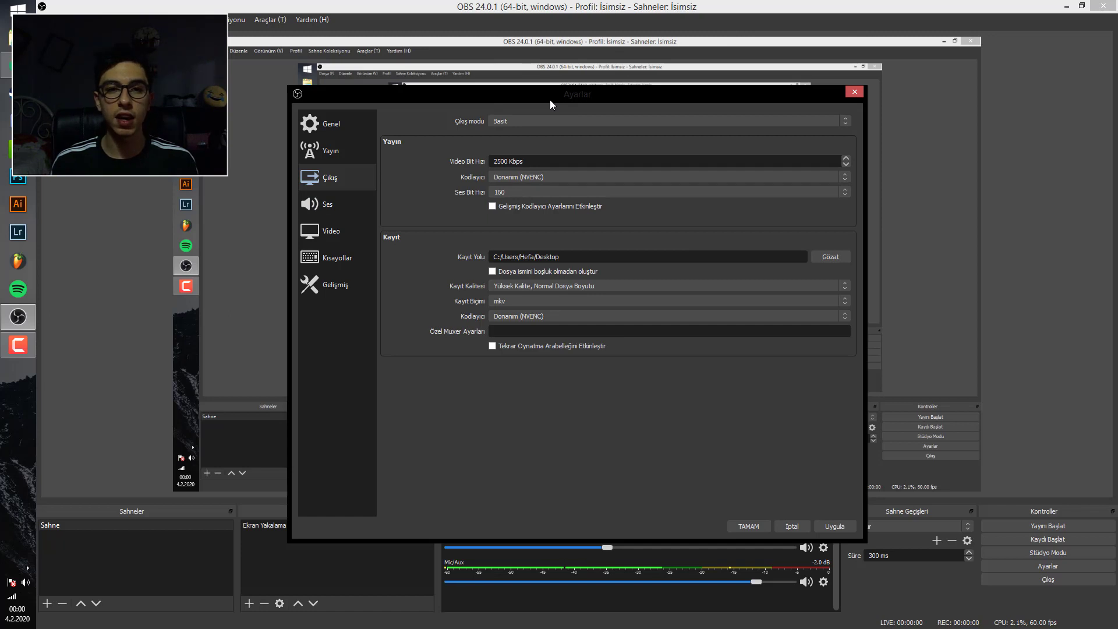
Step: In the audio settings, set the second desktop audio device (Masaüstü Sesi 2) to Varsayılan and review the remaining audio options
drag(549, 100, 560, 77)
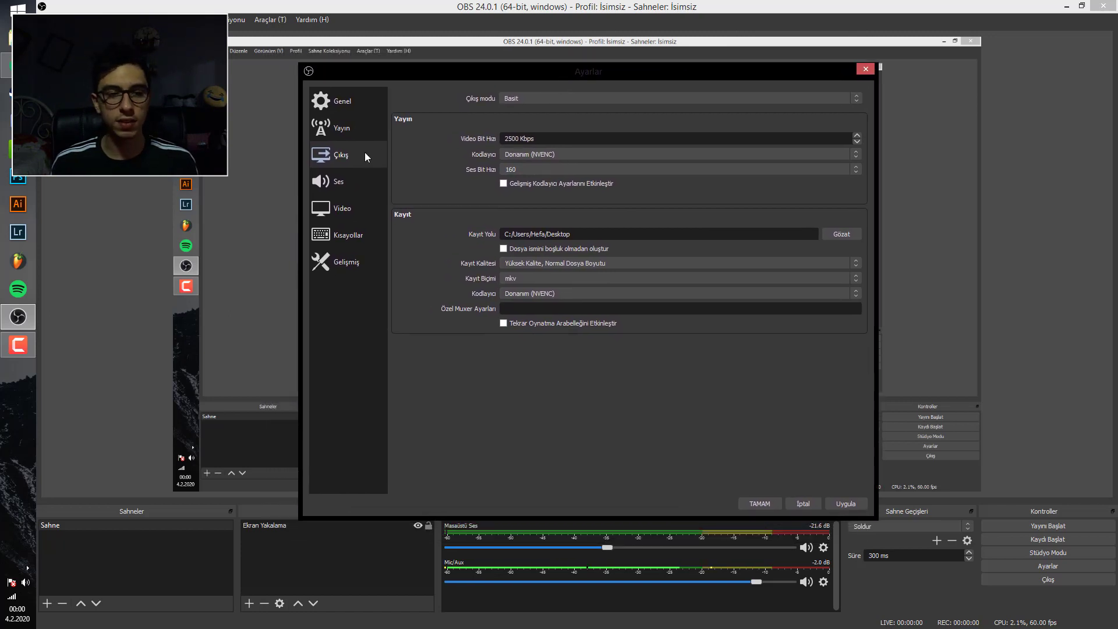
click(349, 180)
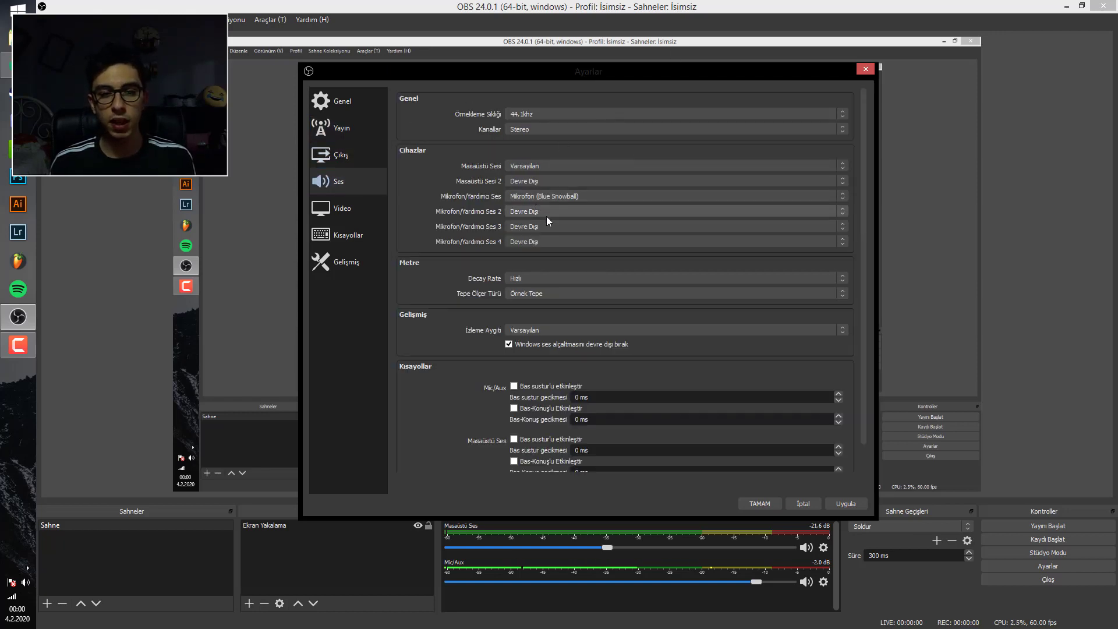
click(525, 182)
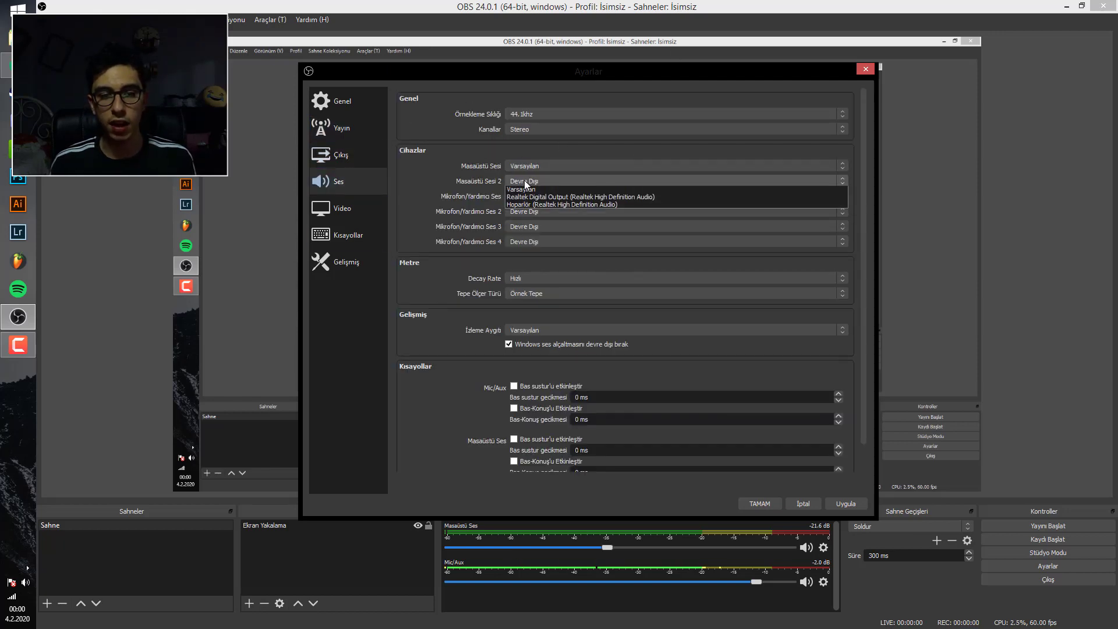
click(530, 198)
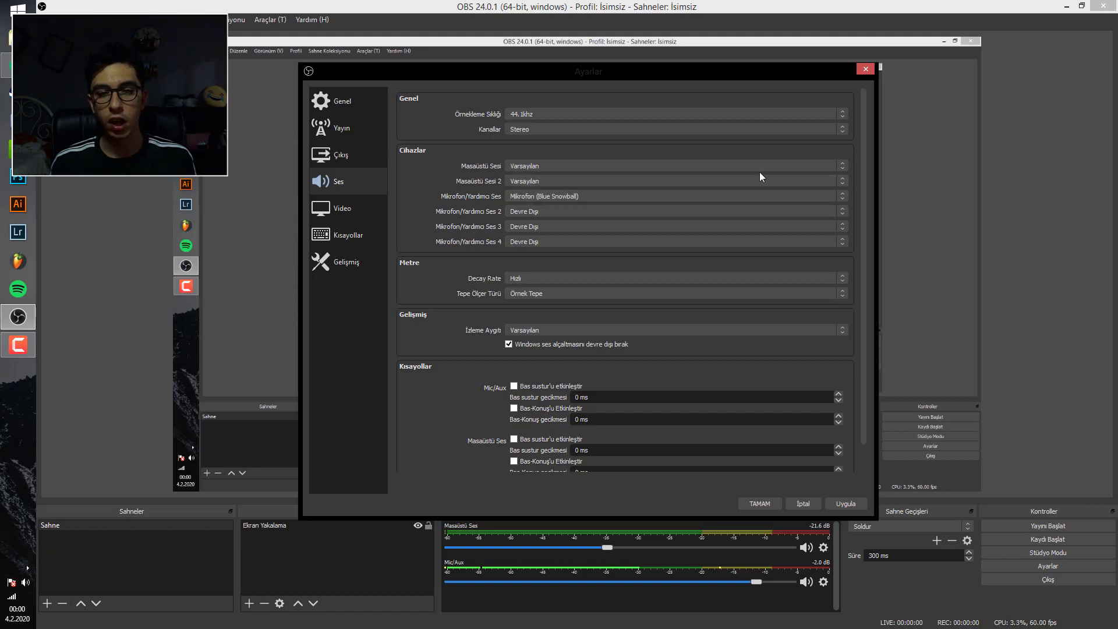
click(542, 166)
click(541, 165)
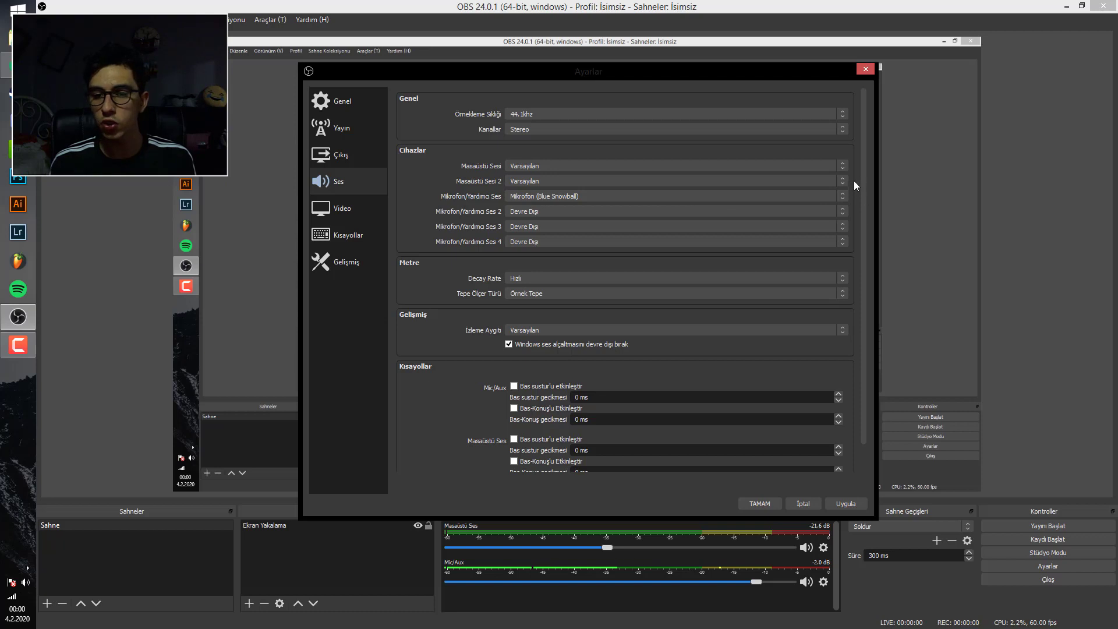
scroll(864, 186, down, 2)
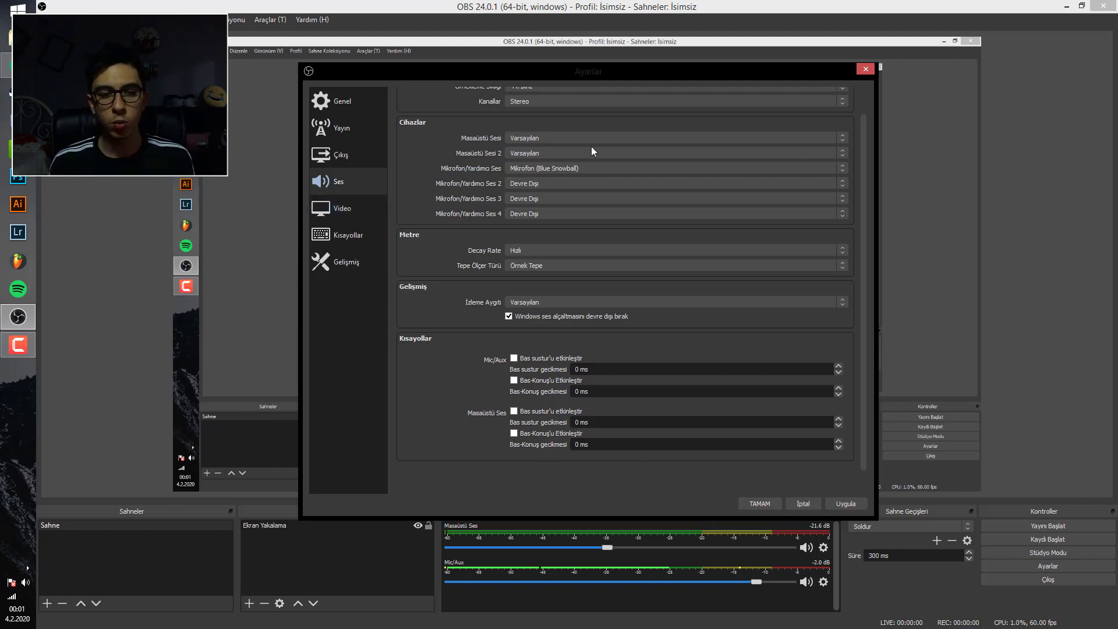
Step: Examine the base (canvas) and output resolution choices in the video settings
click(337, 207)
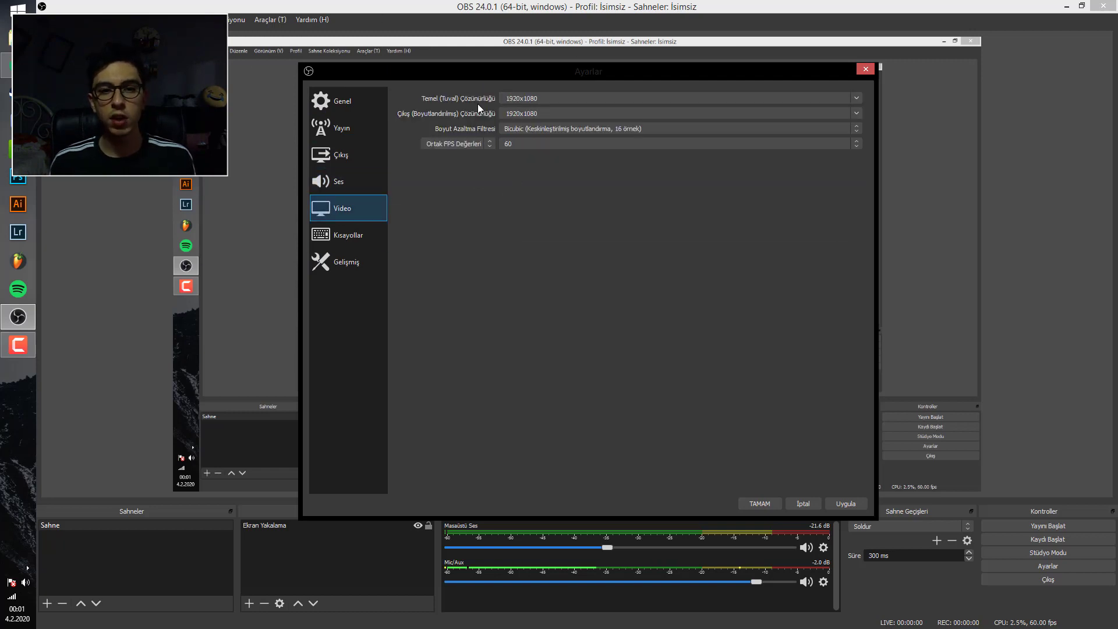
click(571, 96)
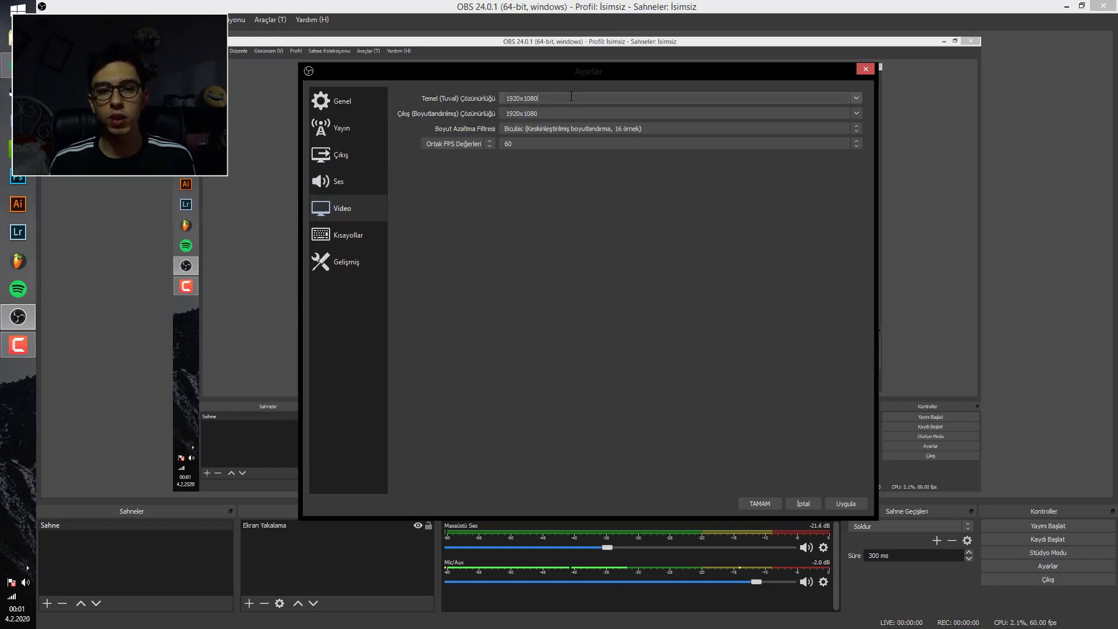
click(854, 100)
click(855, 108)
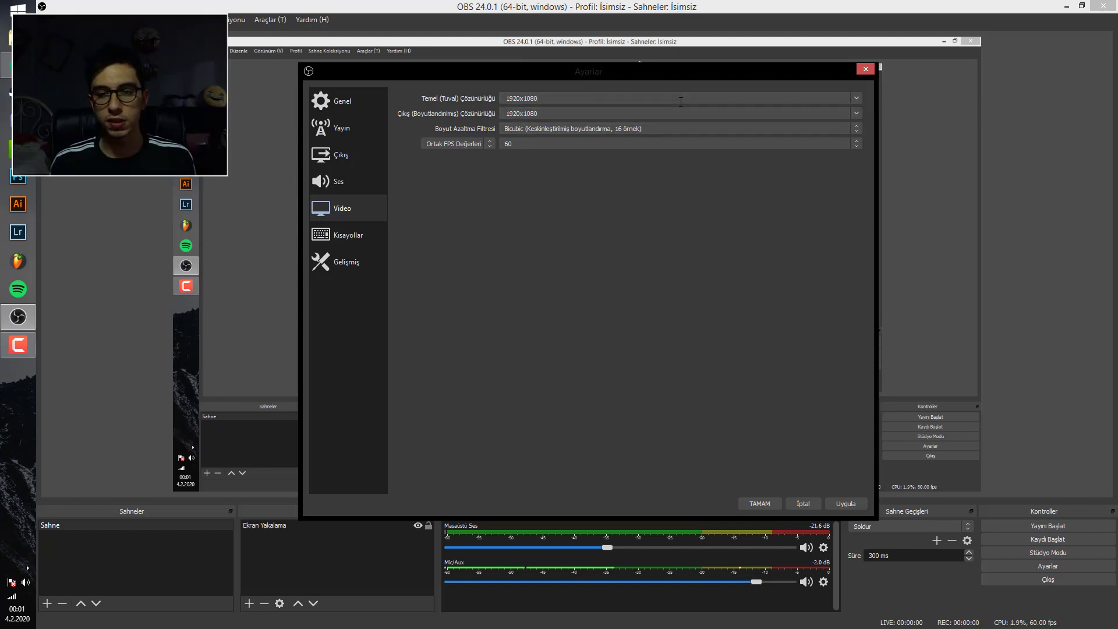
click(856, 97)
click(855, 109)
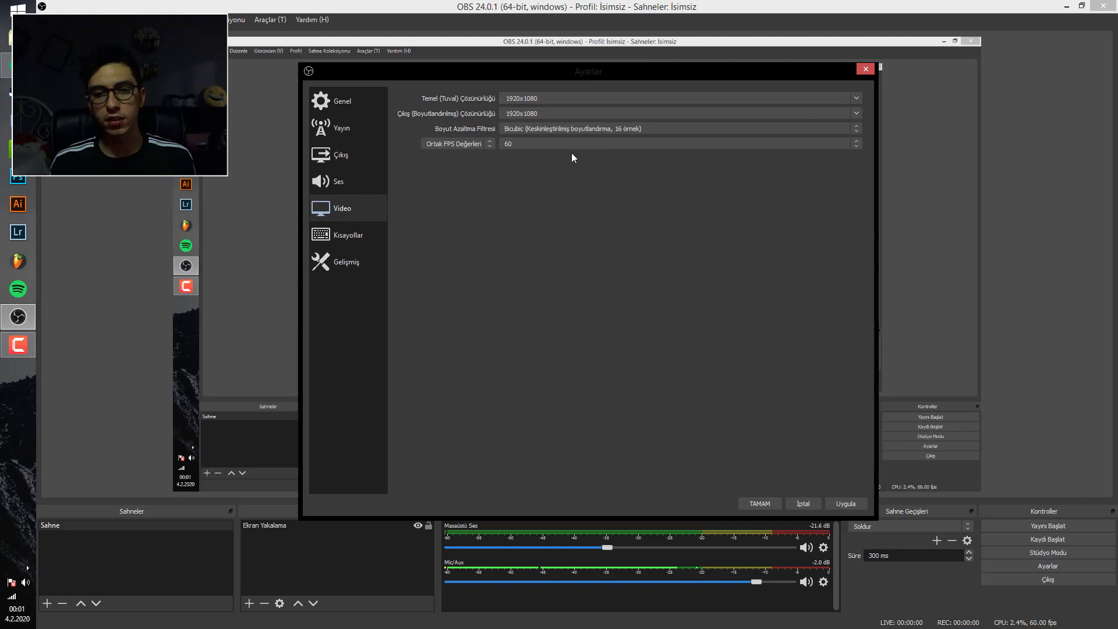
click(857, 98)
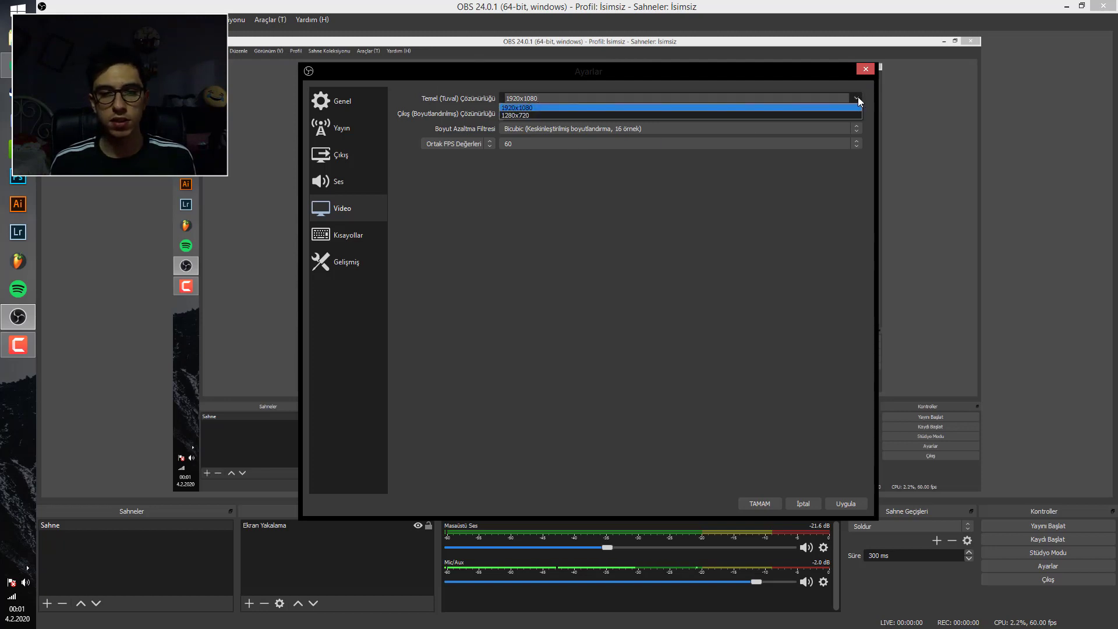
click(858, 111)
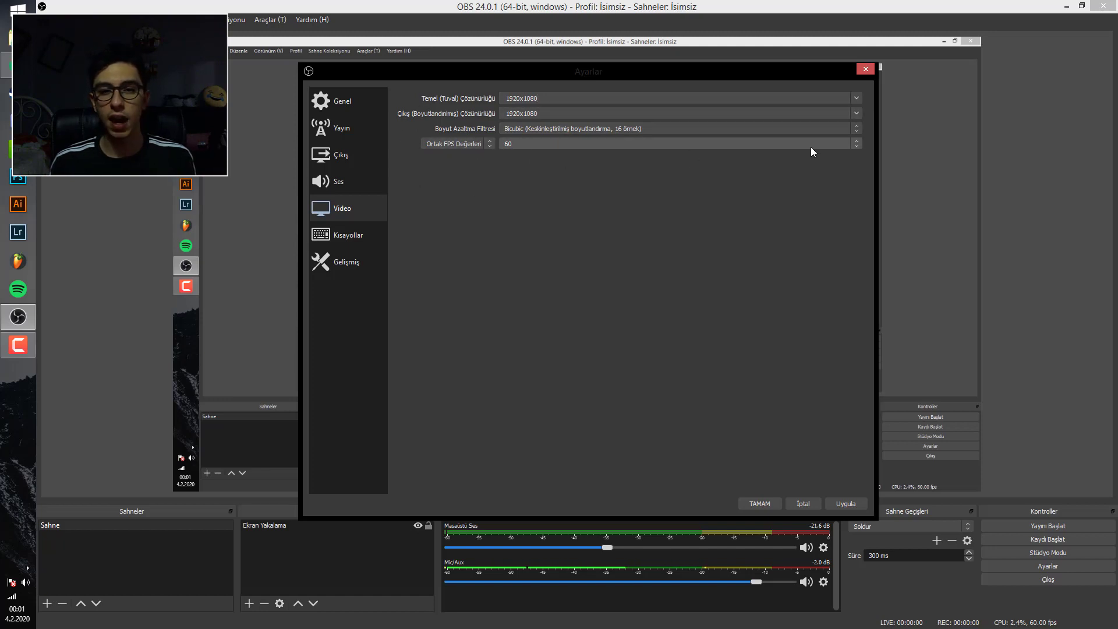
Step: Set the common FPS value to 30 and check the downscale filter options
click(856, 143)
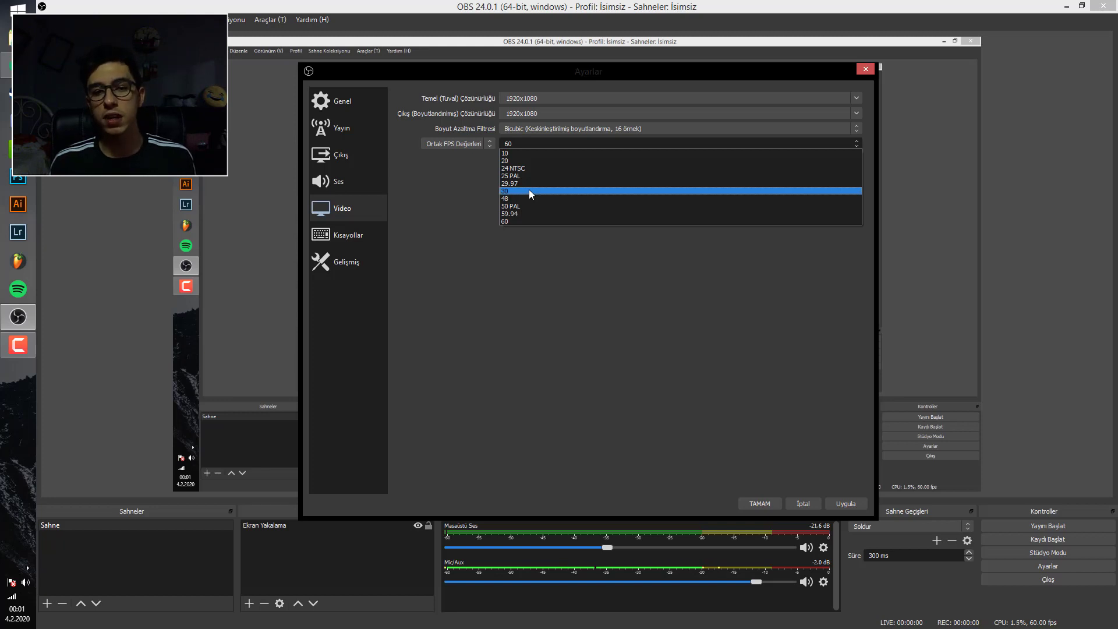
click(528, 191)
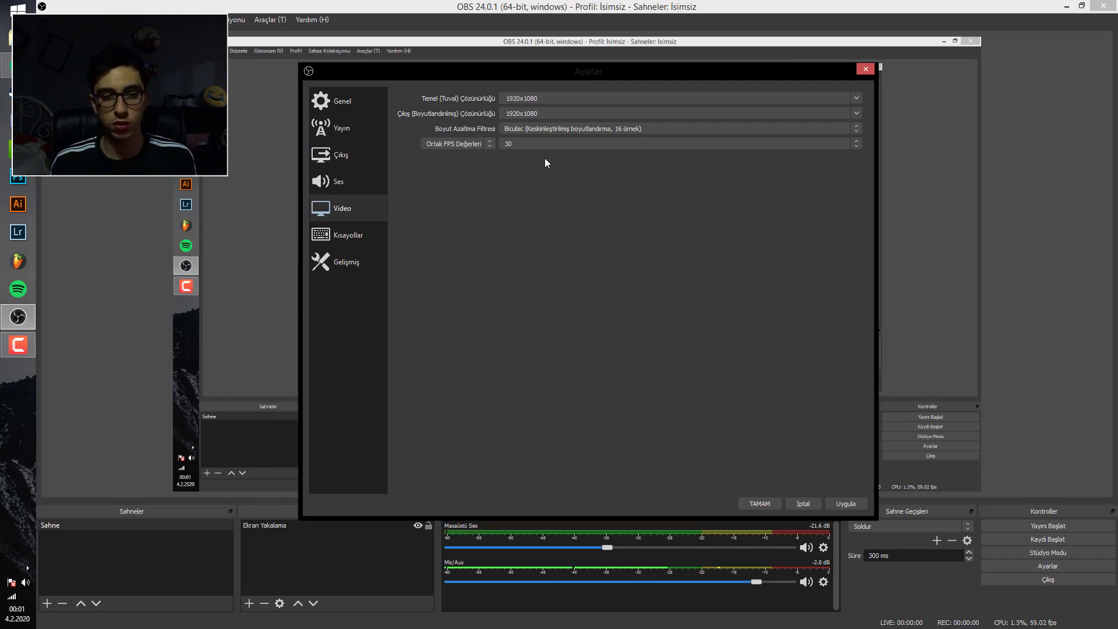
click(546, 131)
click(546, 131)
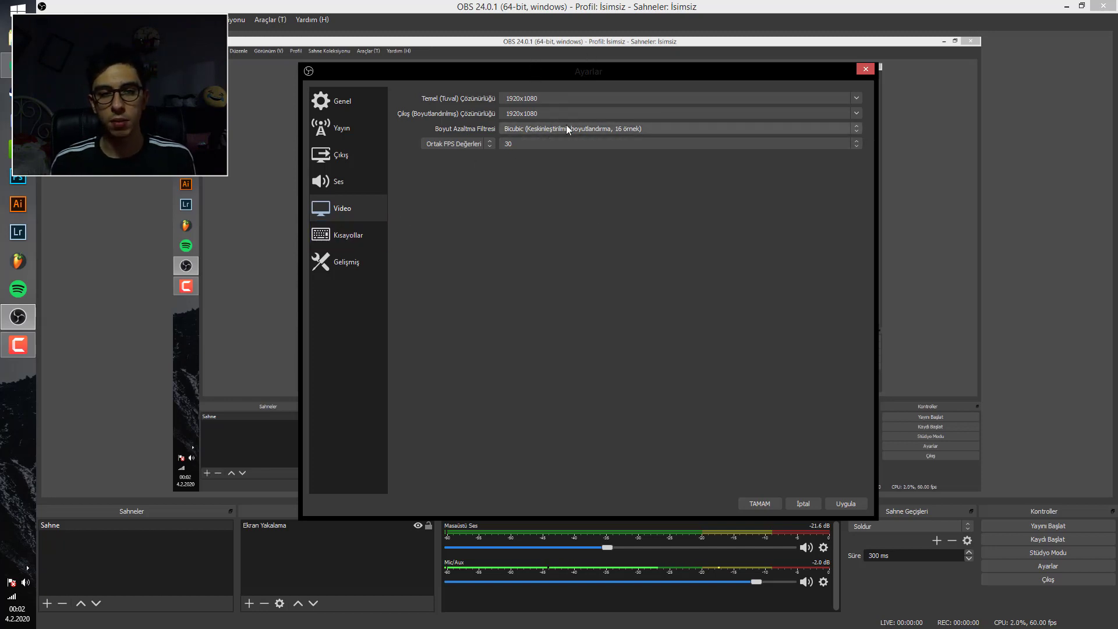
Step: Review the hotkeys assigned to starting, stopping and pausing the stream and recording
click(328, 232)
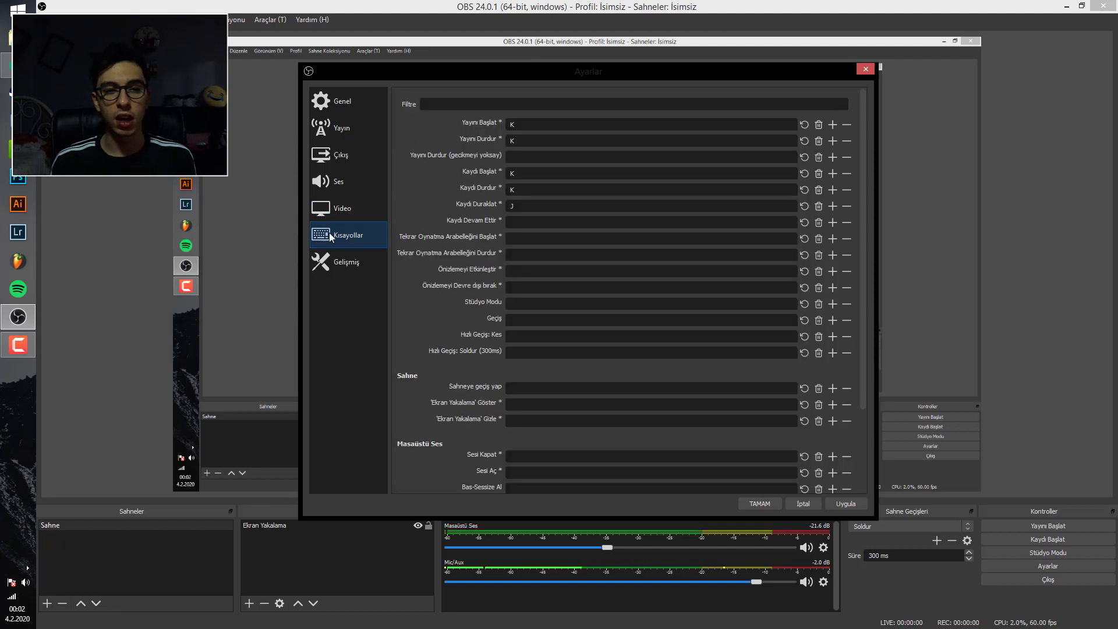
scroll(453, 213, down, 3)
scroll(454, 216, up, 3)
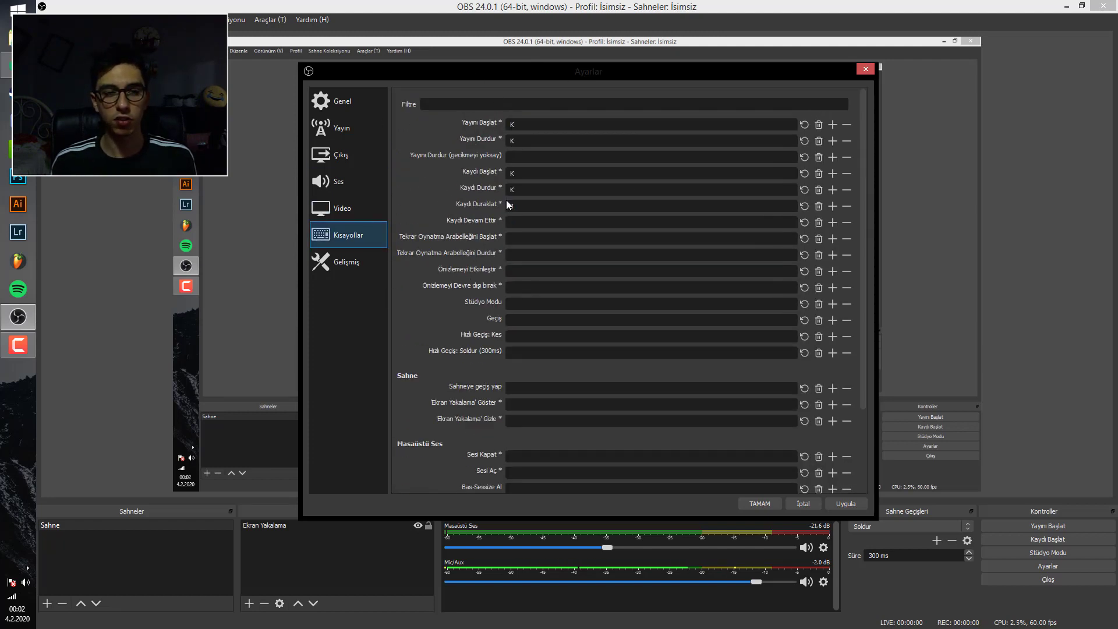
Step: In the advanced settings, try the process priority Normalin Üstünde, review the other options, and set the priority back to Normal
click(340, 264)
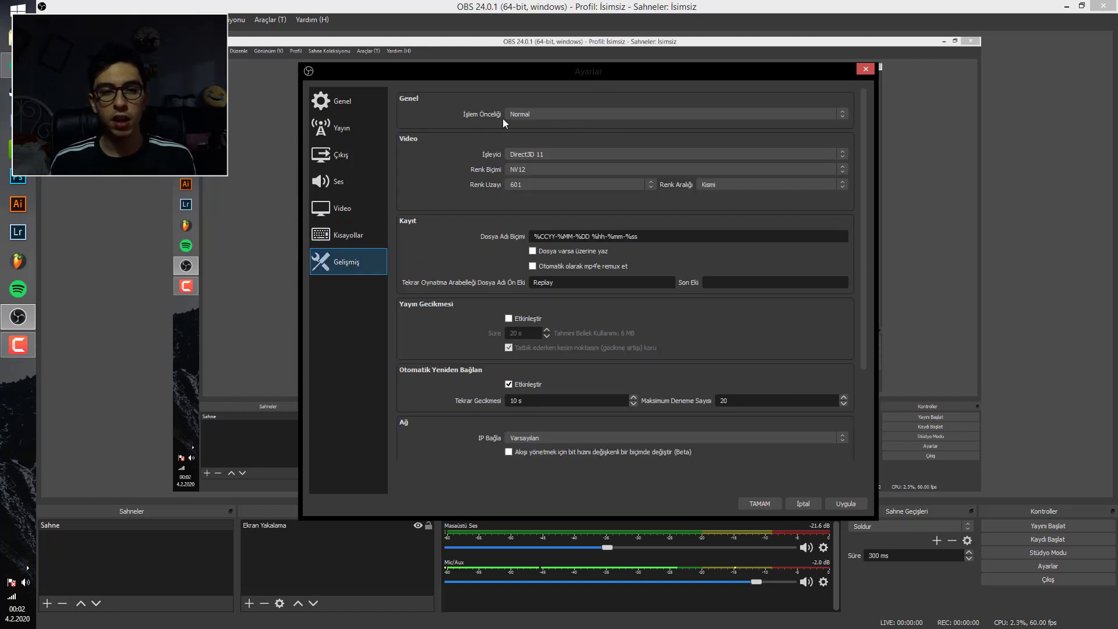
scroll(529, 127, down, 1)
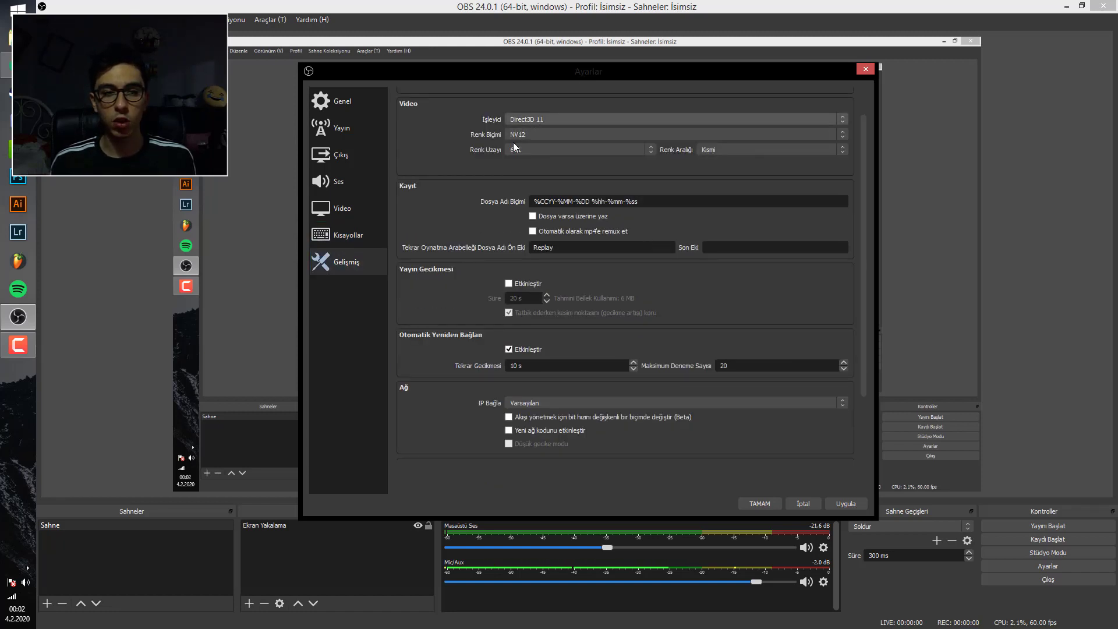
scroll(514, 147, up, 1)
click(557, 117)
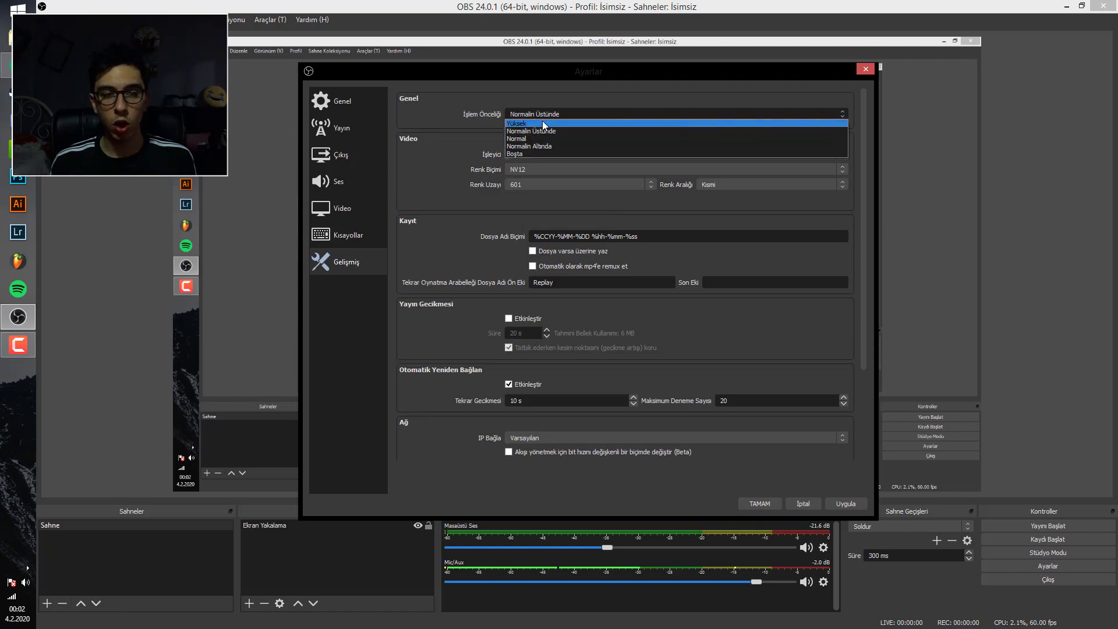
click(543, 113)
click(558, 113)
click(545, 114)
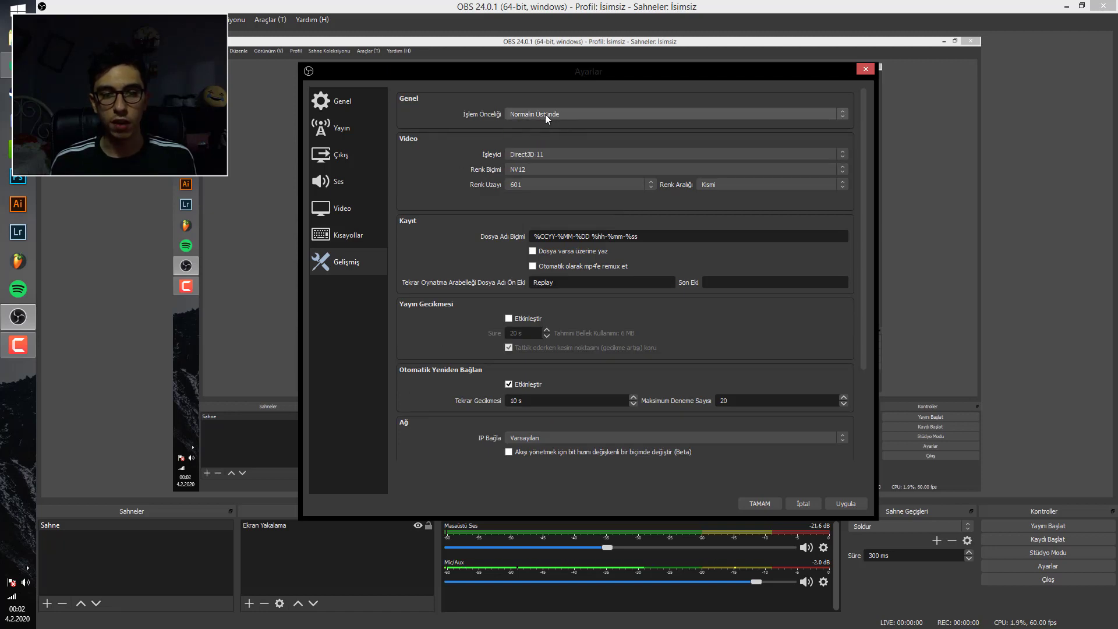
click(547, 115)
click(542, 115)
scroll(462, 187, down, 3)
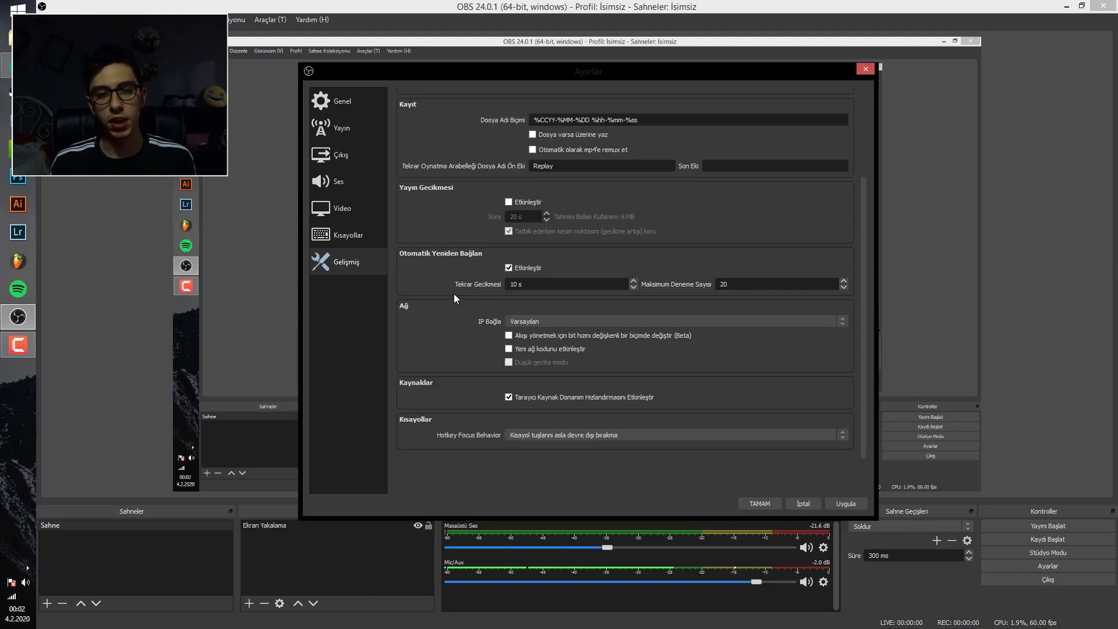
drag(861, 215, 808, 117)
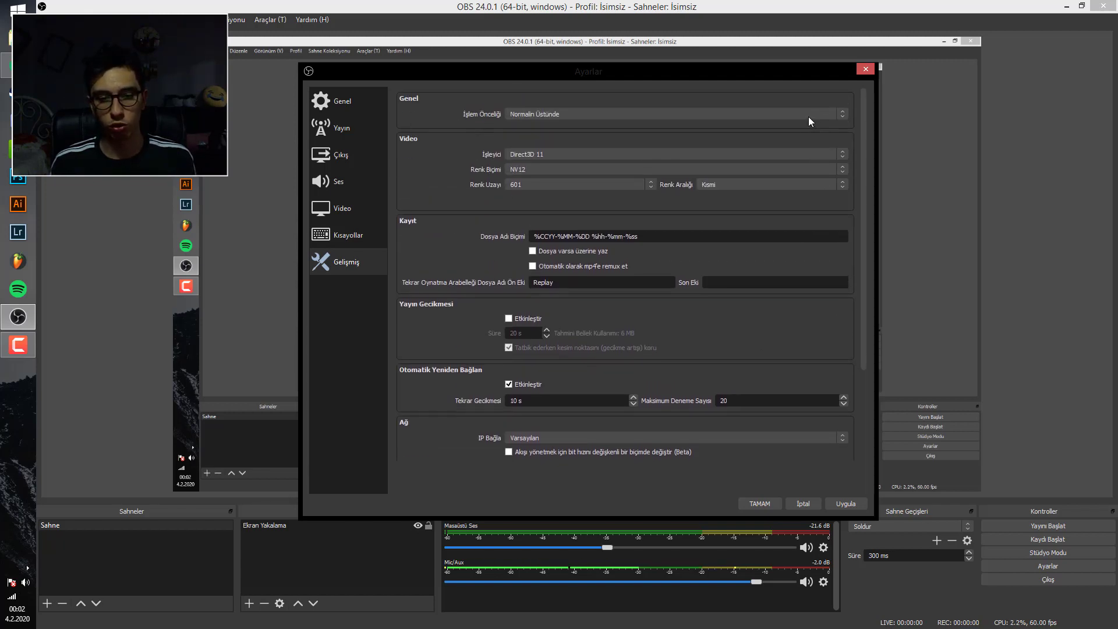
click(686, 113)
click(559, 139)
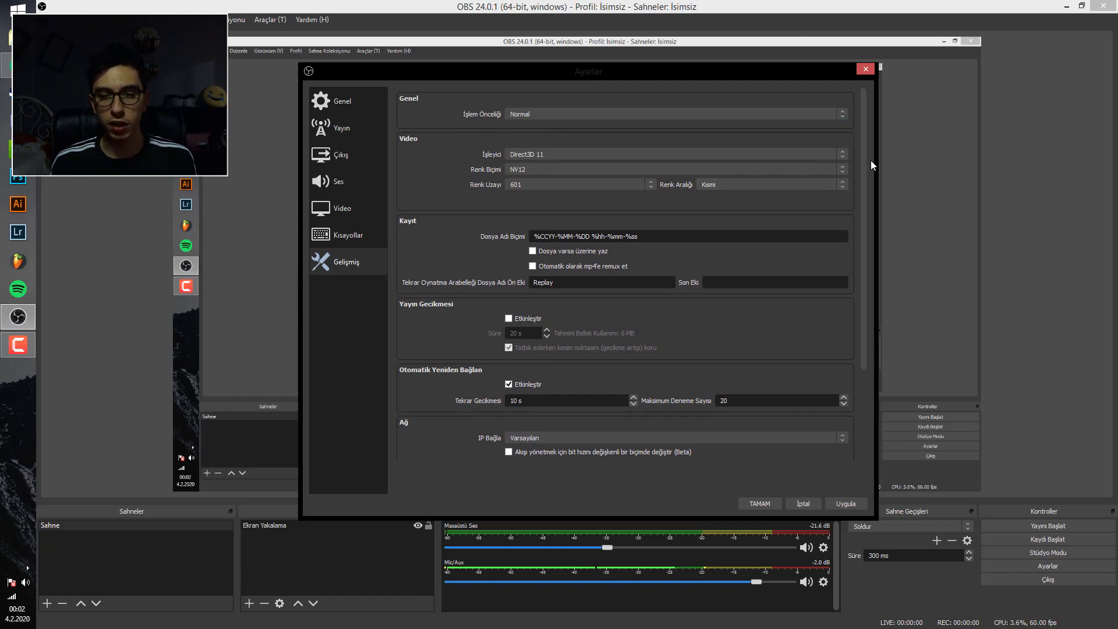
Step: Apply the changed settings and close the settings dialog
mouse_move(859, 166)
mouse_down()
mouse_move(861, 288)
mouse_move(856, 162)
mouse_up()
click(838, 510)
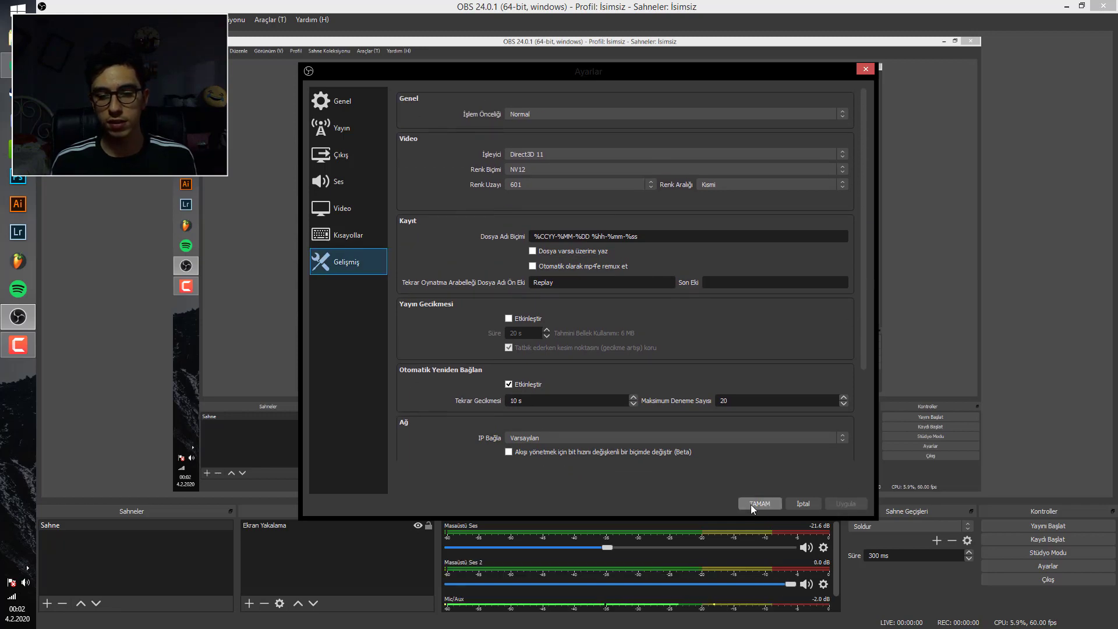
click(756, 504)
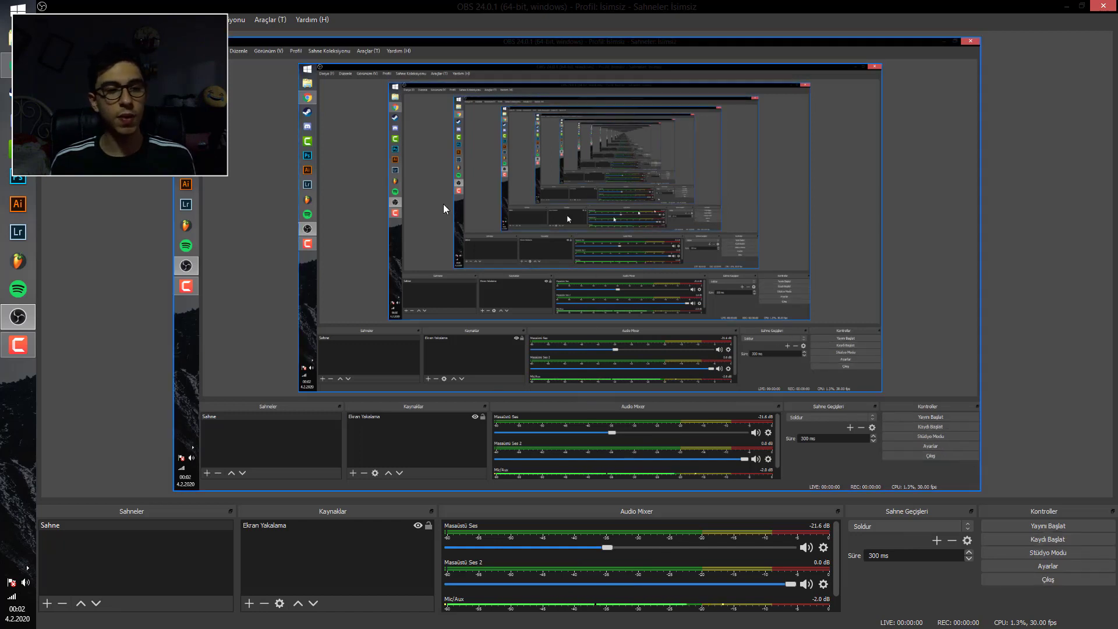
Step: Start streaming from OBS and switch to YouTube Studio in the browser to check the live preview
click(1048, 526)
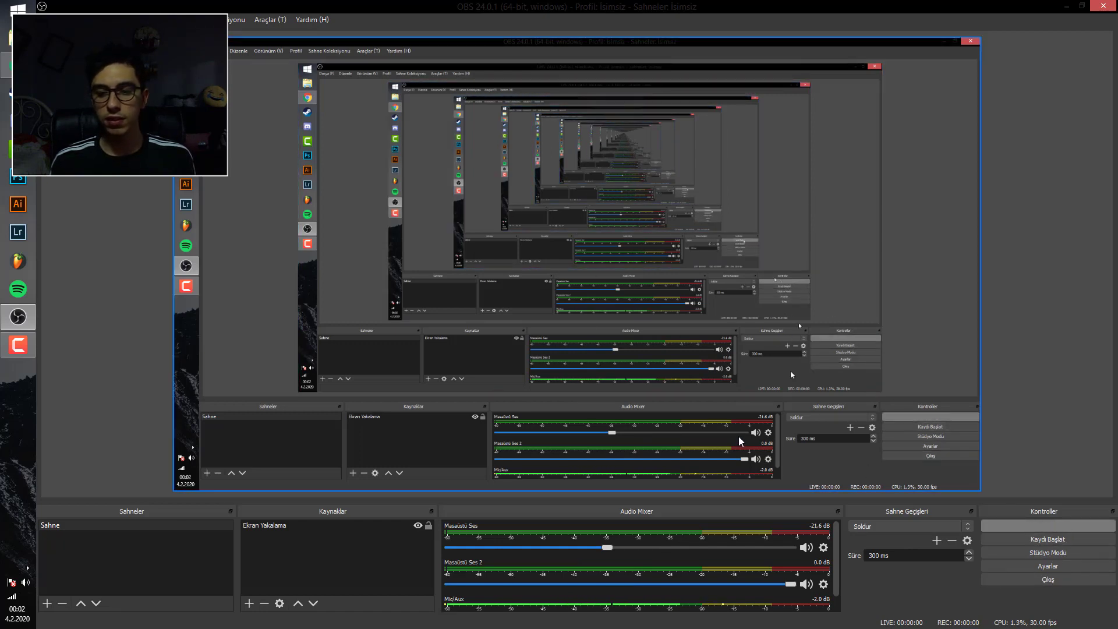
click(6, 66)
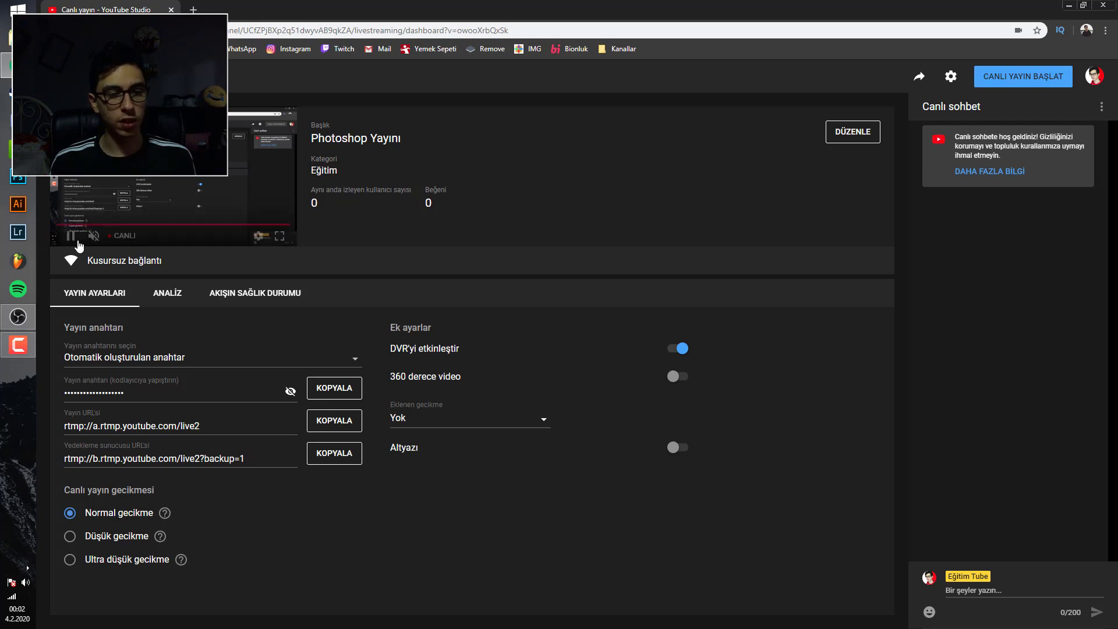
mouse_move(93, 236)
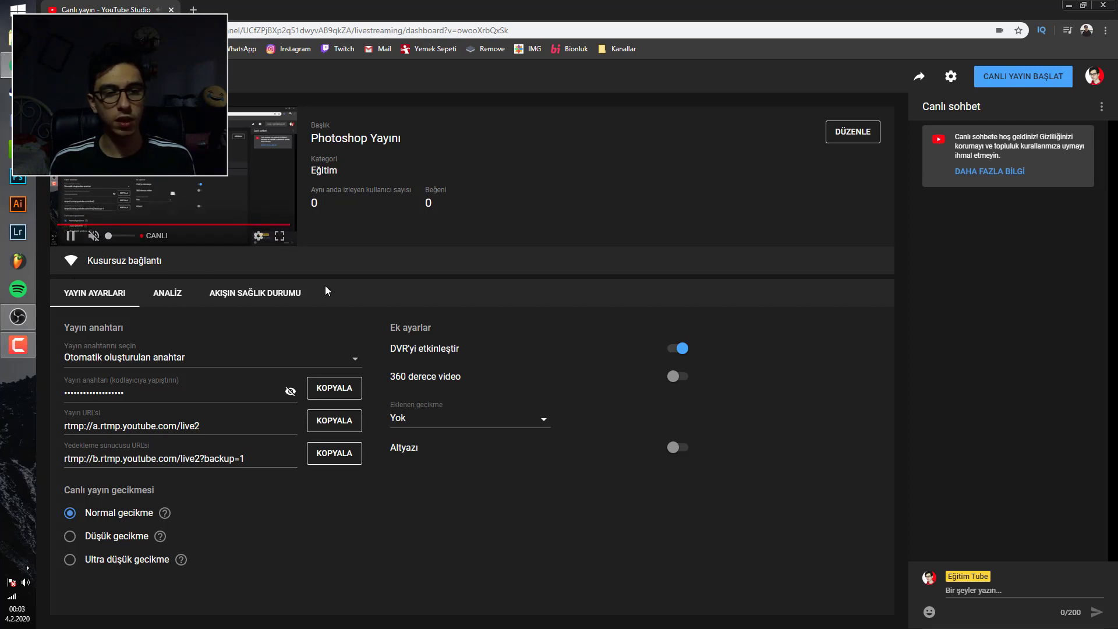
click(72, 236)
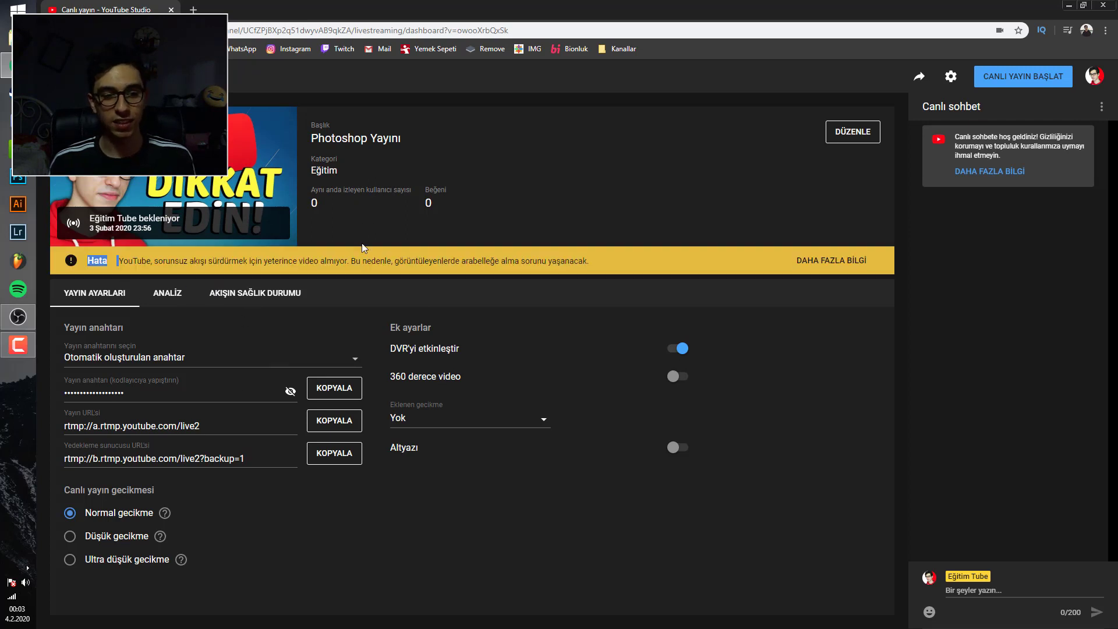
Step: Examine the stream's error notice, the added delay (Eklenen gecikme) options, the analytics and the stream health messages
double_click(395, 257)
click(500, 240)
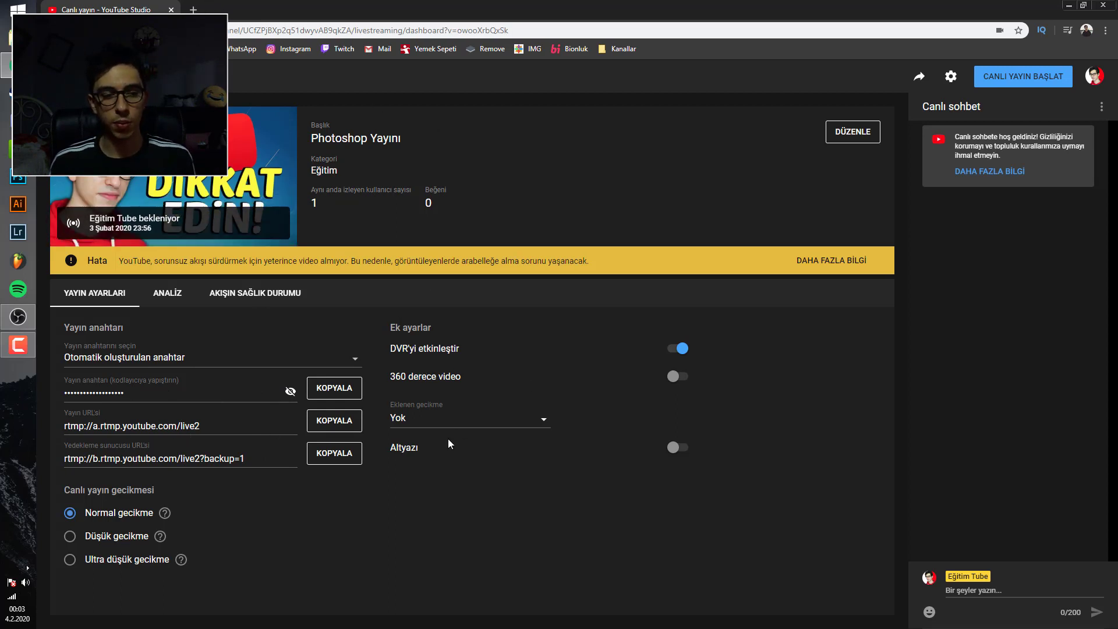
click(432, 428)
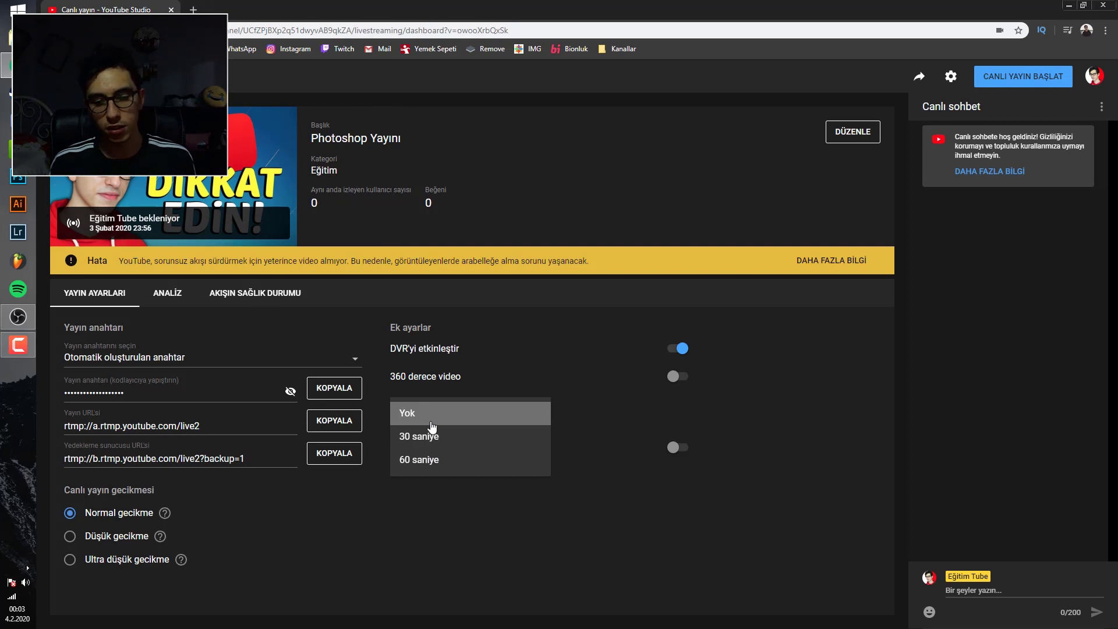
click(431, 425)
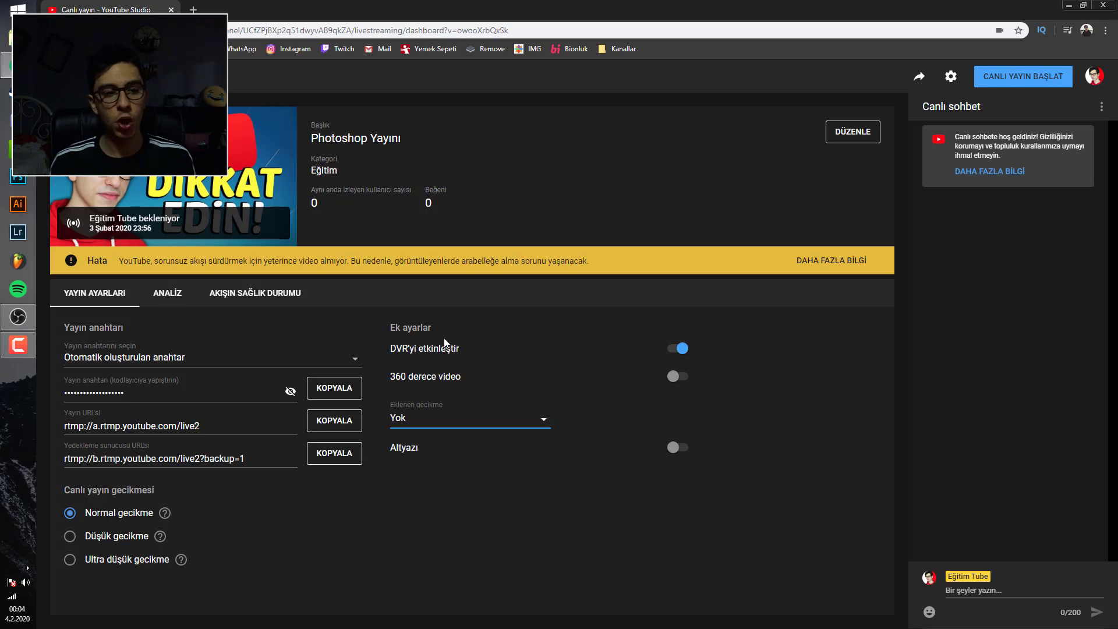
click(166, 292)
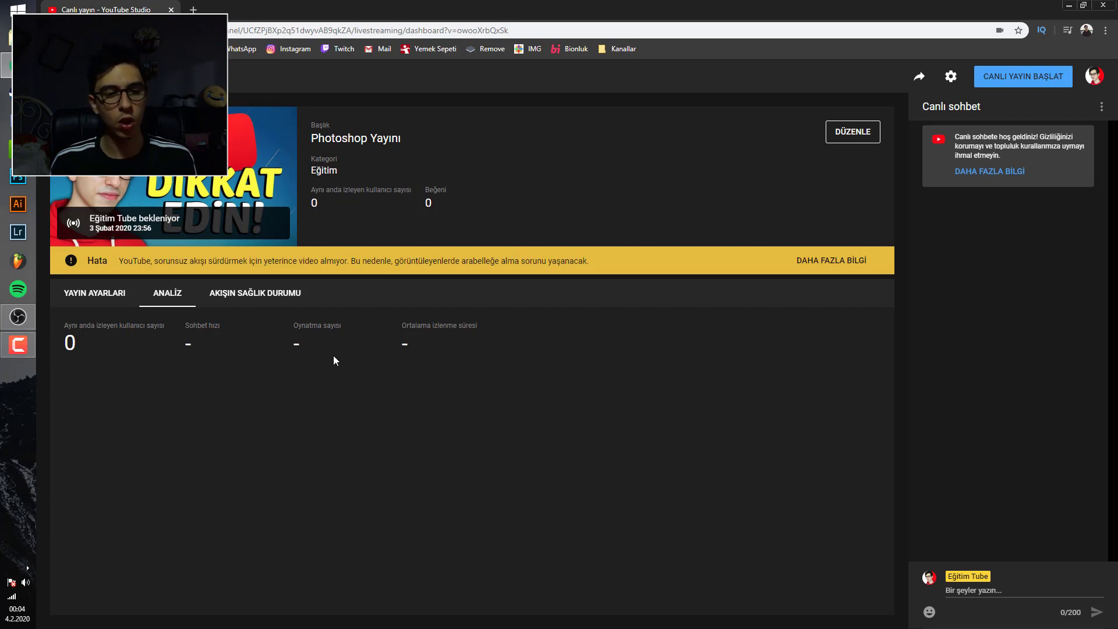
click(274, 297)
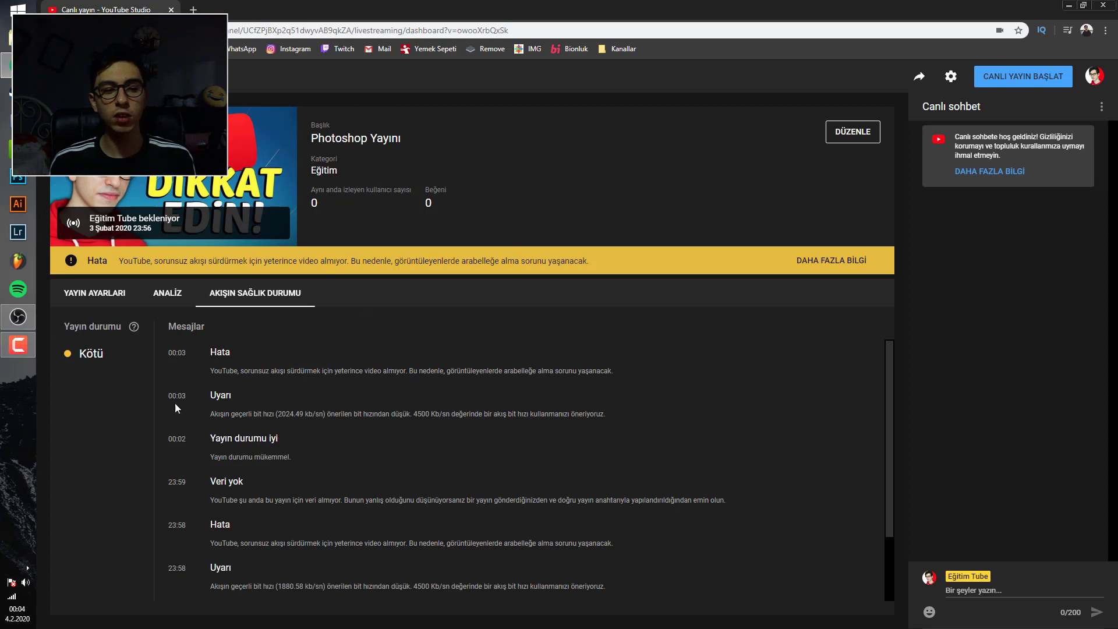
Step: Review the overall stream status (Yayın durumu) and read through the whole list of stream health messages
scroll(176, 408, down, 2)
scroll(291, 405, up, 2)
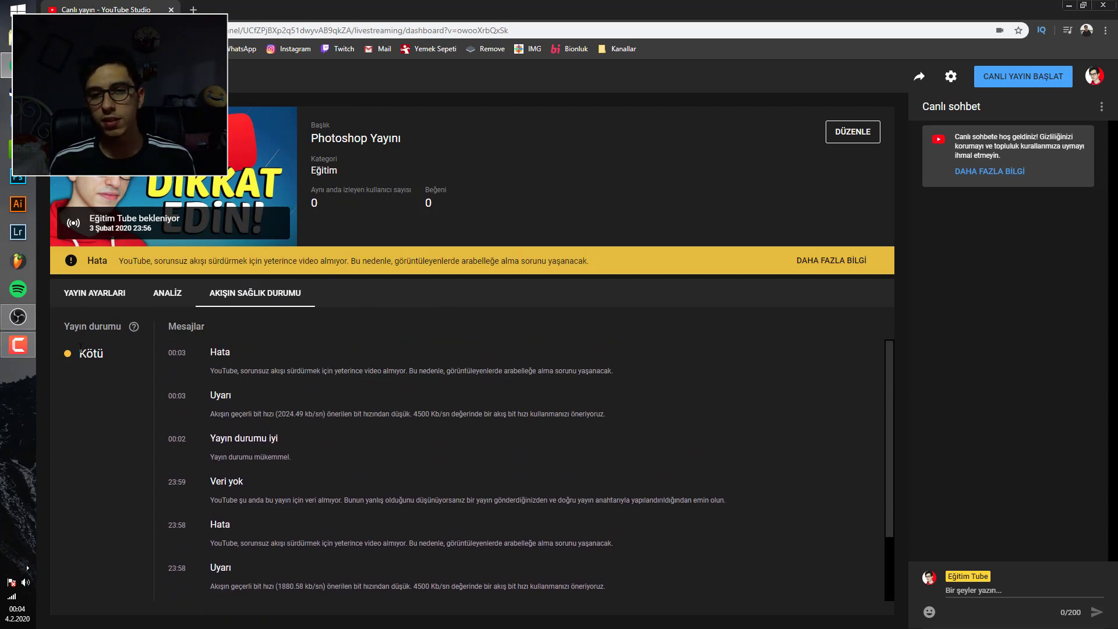
drag(81, 349, 134, 357)
click(116, 374)
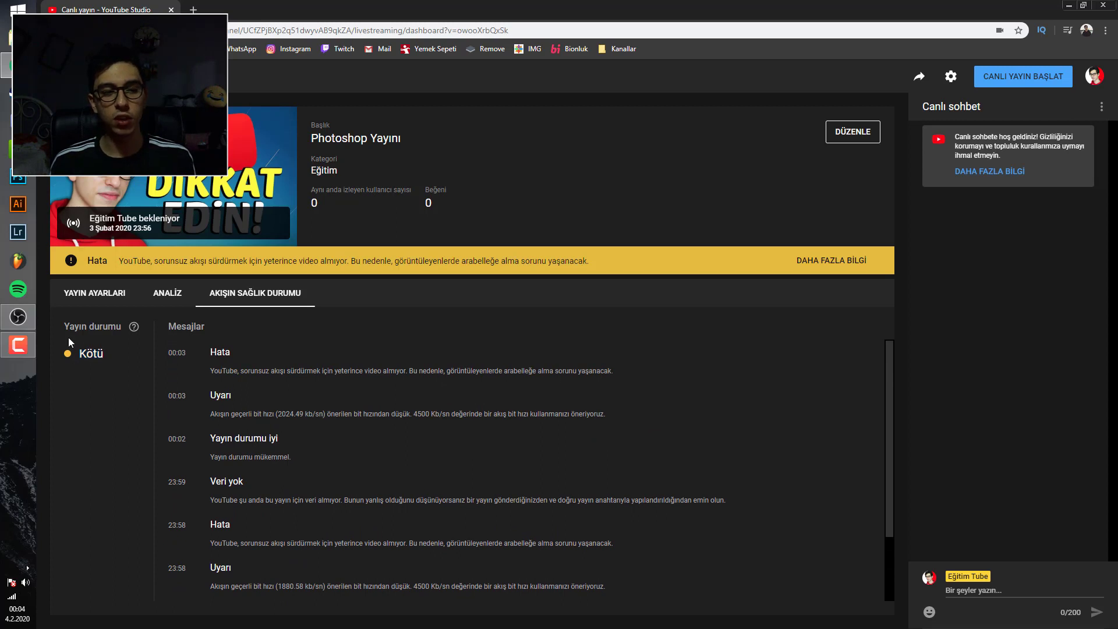
drag(69, 342, 424, 466)
click(246, 379)
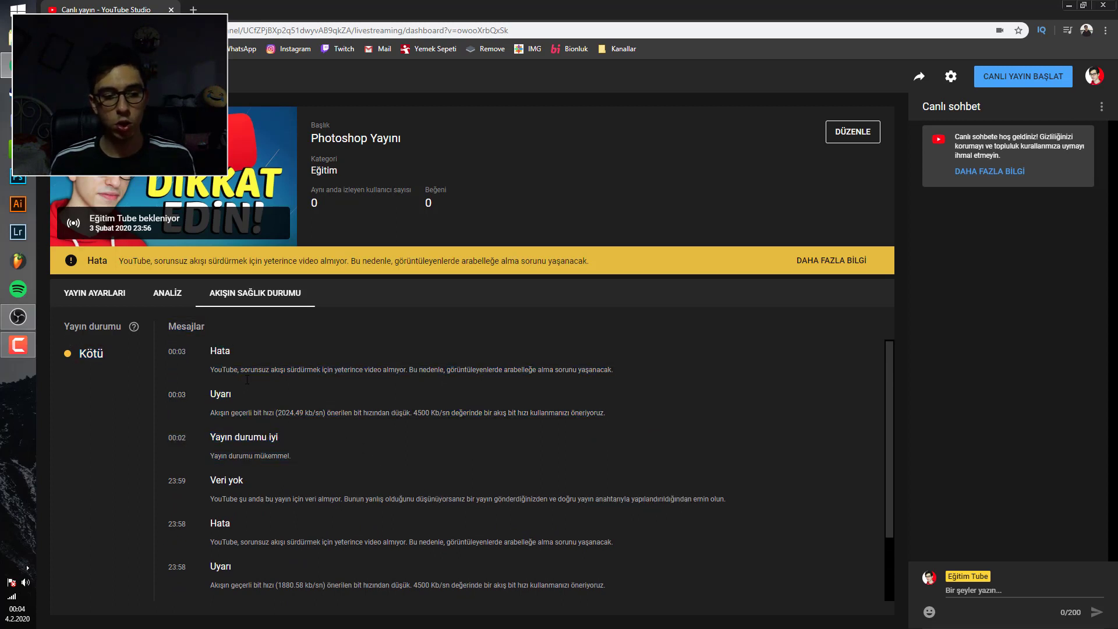
scroll(260, 485, down, 2)
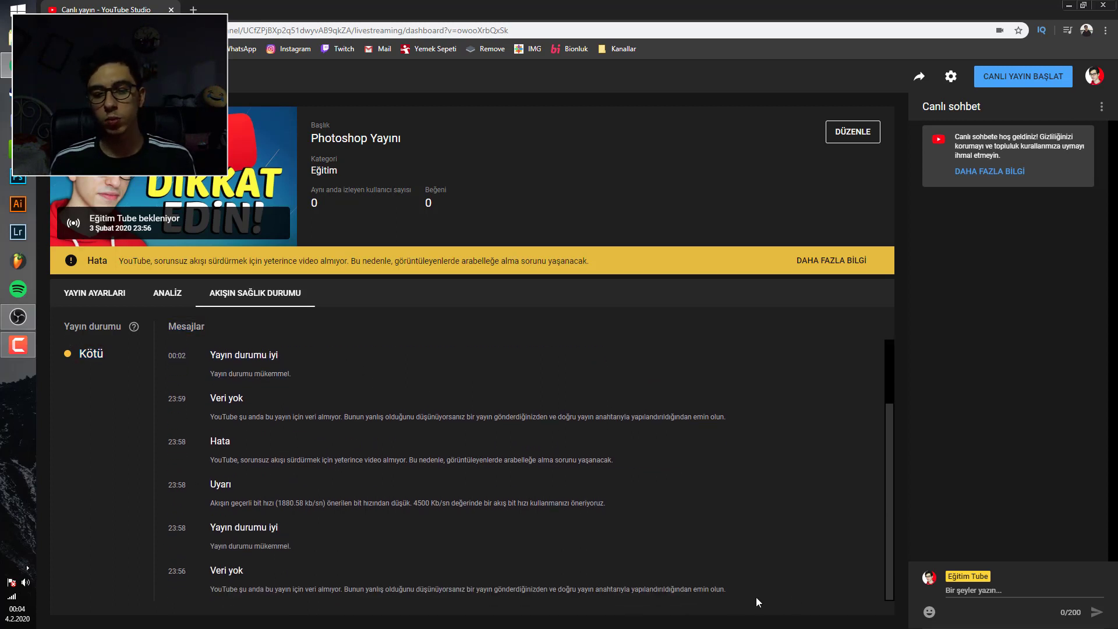
drag(756, 602, 210, 350)
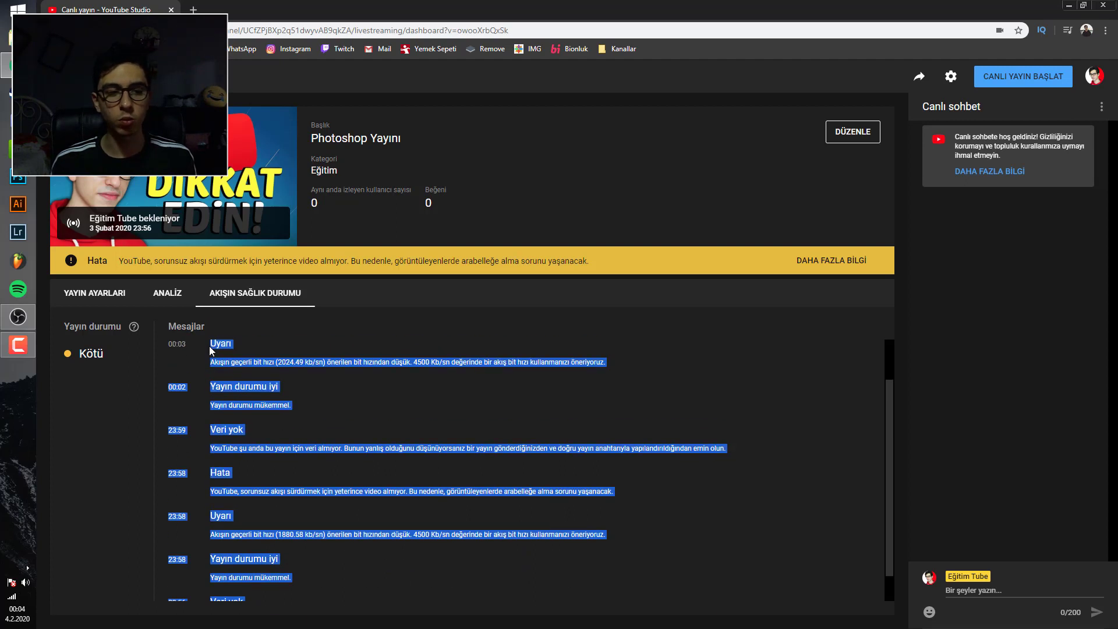
click(327, 450)
scroll(328, 450, up, 1)
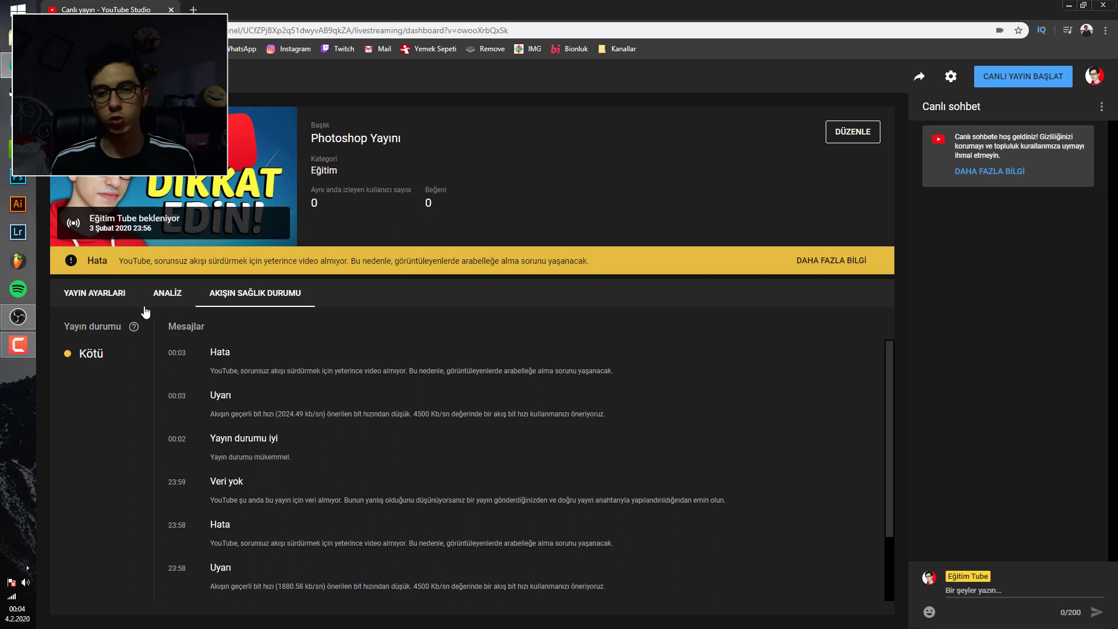
Step: Return to the stream settings (Yayın ayarları) and take the Photoshop Yayını broadcast live
click(82, 293)
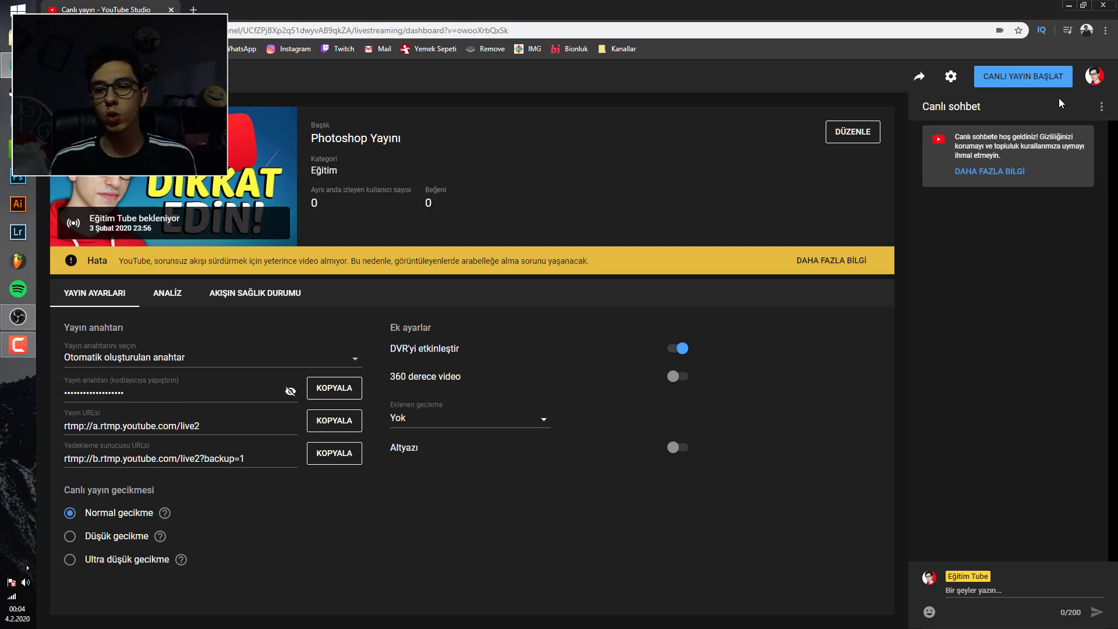
click(1042, 83)
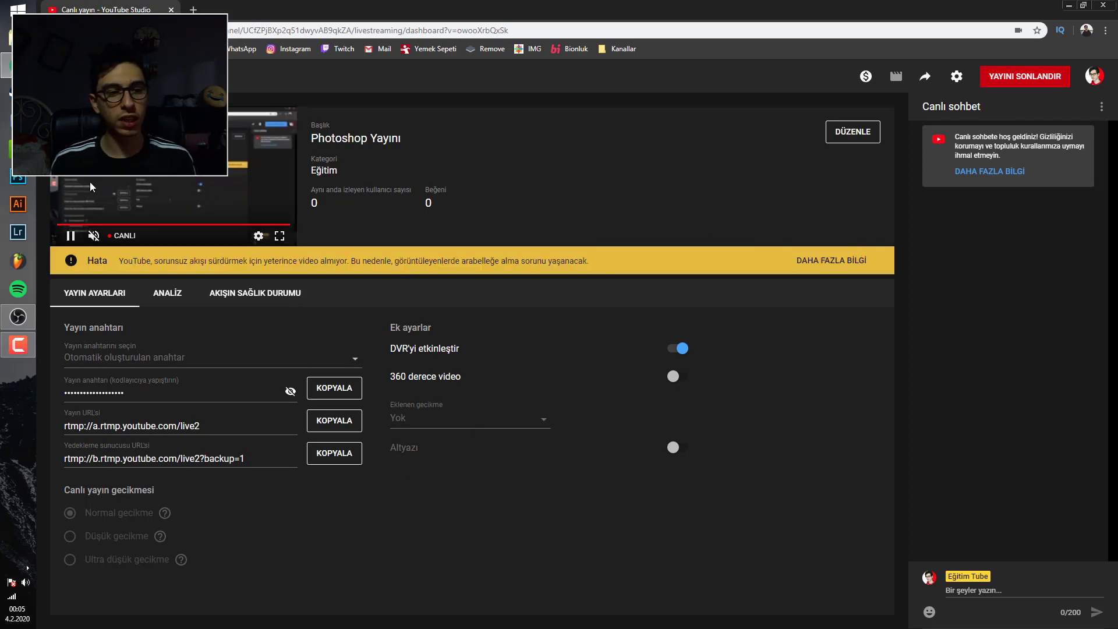
Step: Set the playback quality (Kalite) of the live preview player to 144p
click(258, 236)
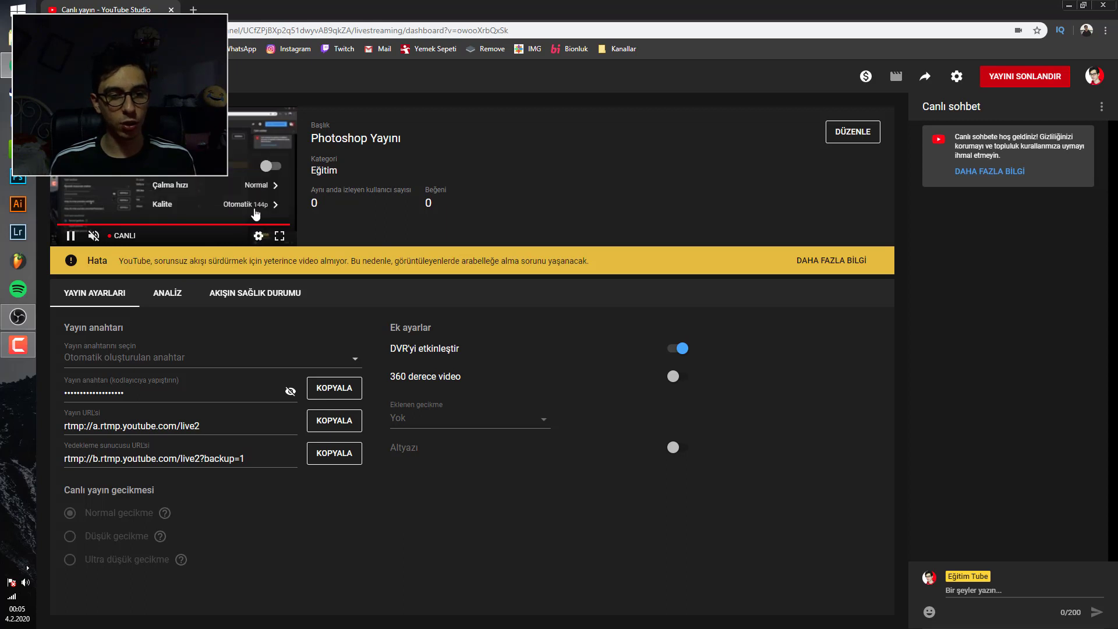
click(254, 210)
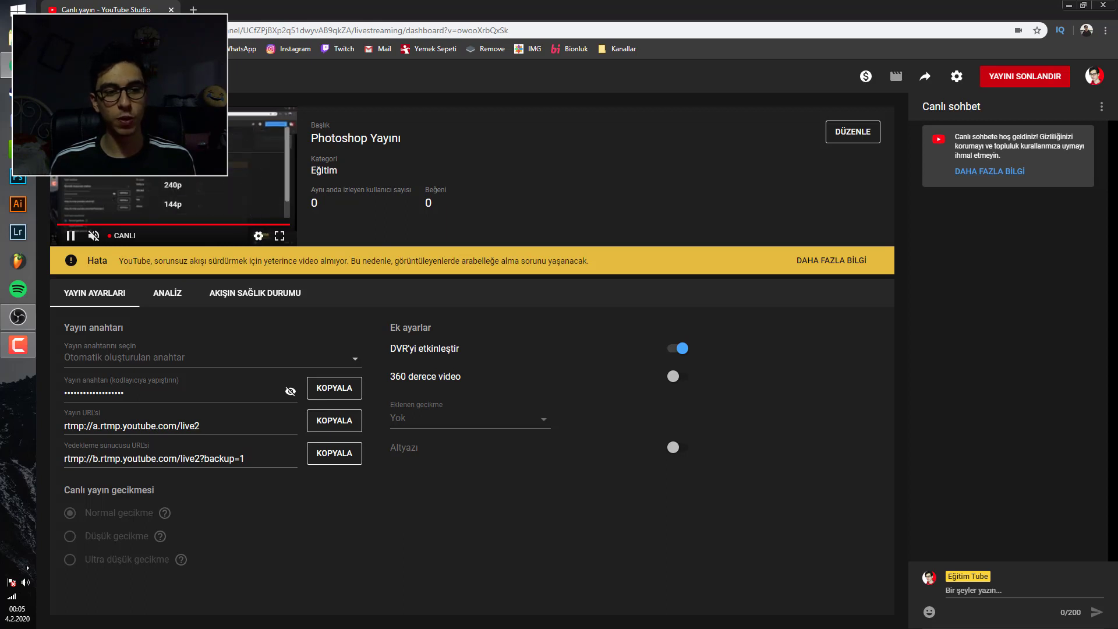
click(232, 203)
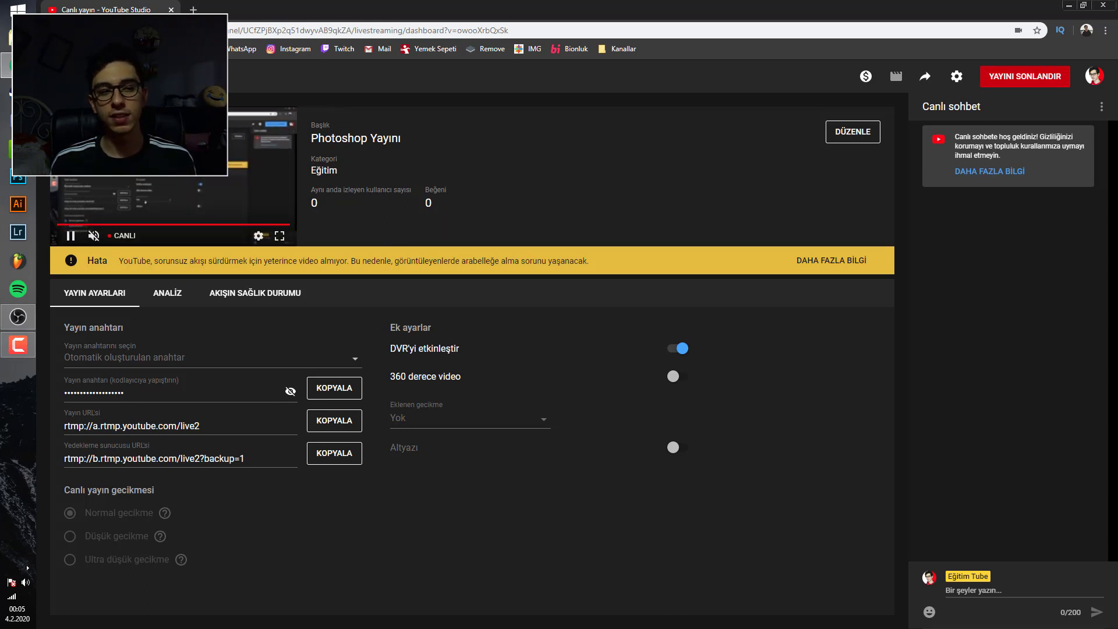